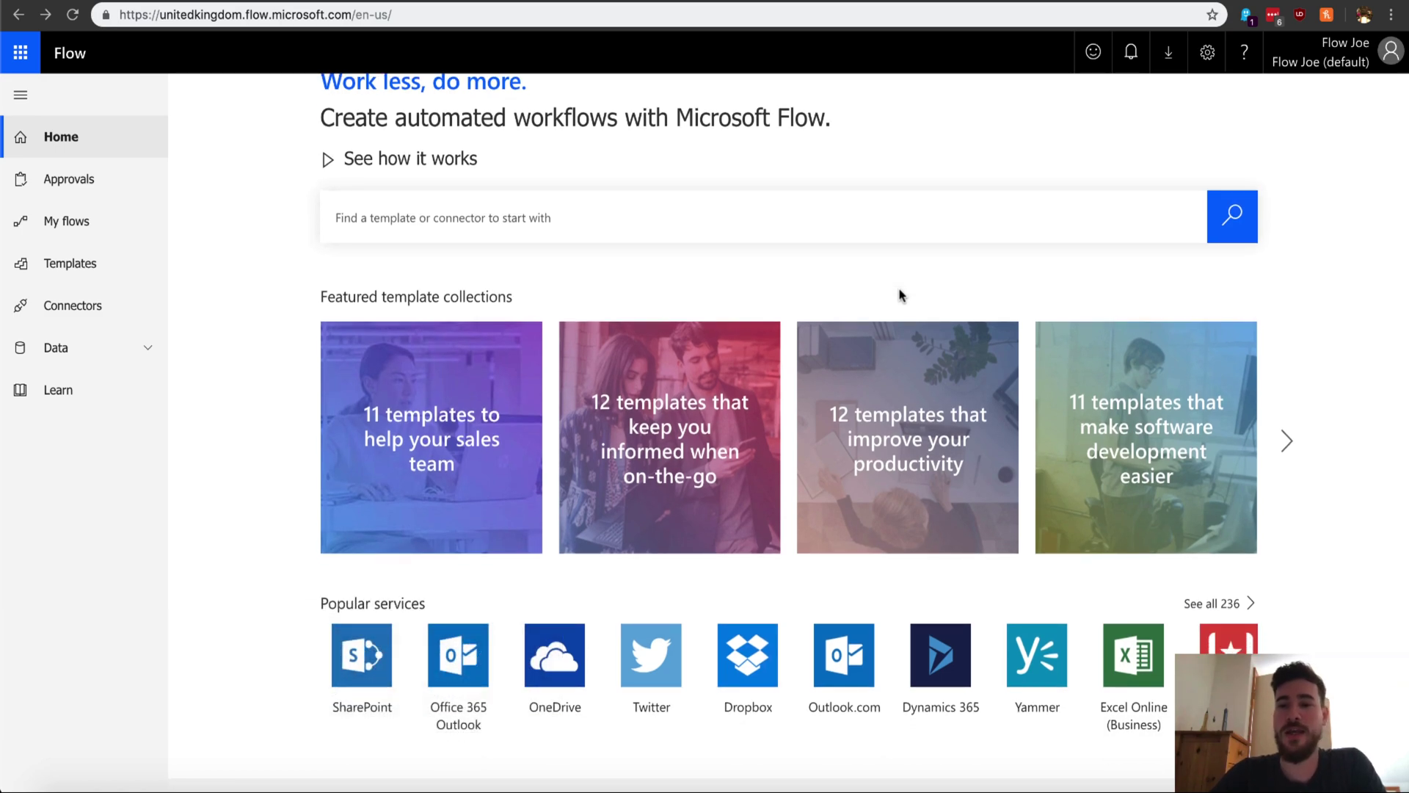
Look over the featured template collections and open the one that makes software development easier
scroll(901, 294, "down", 1)
scroll(901, 294, "down", 2)
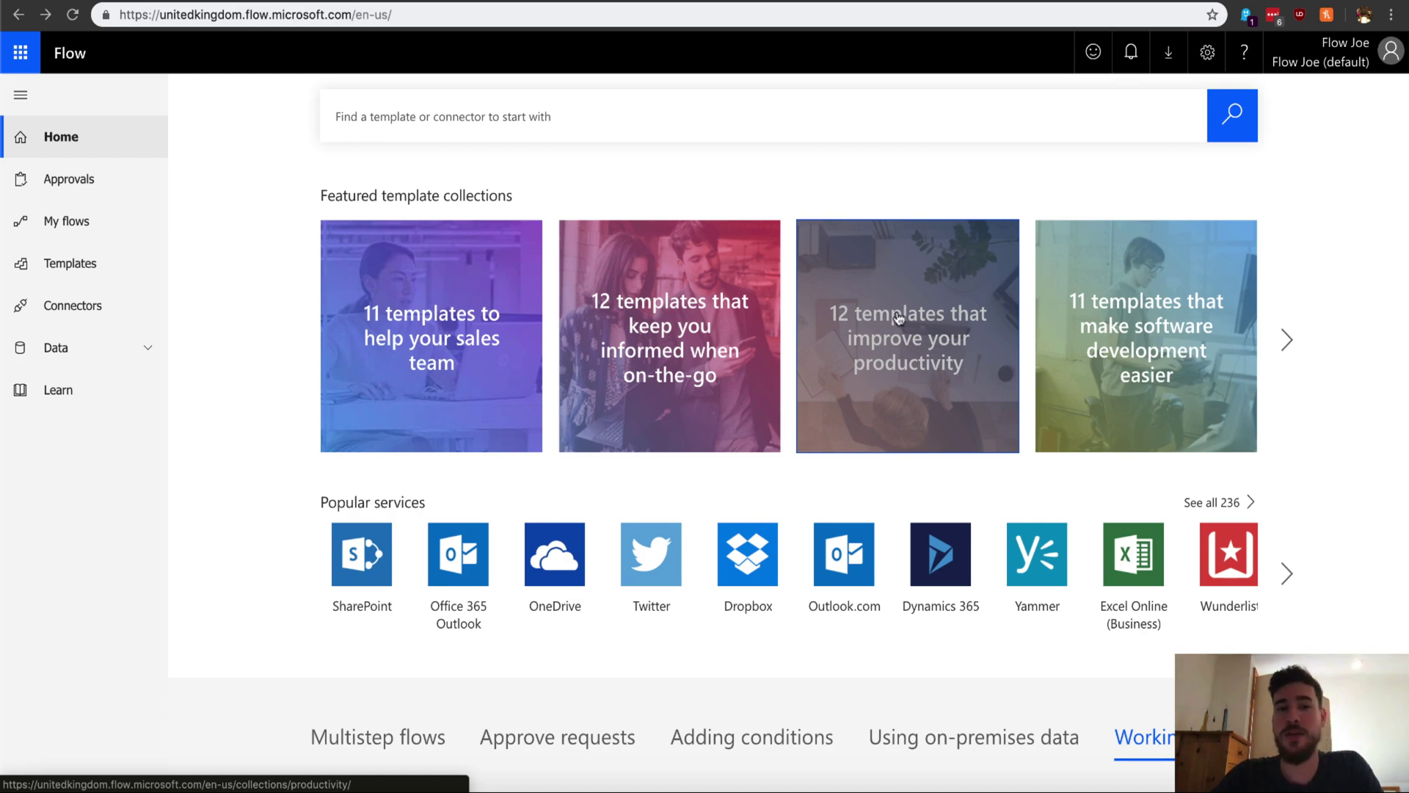
scroll(901, 295, "up", 1)
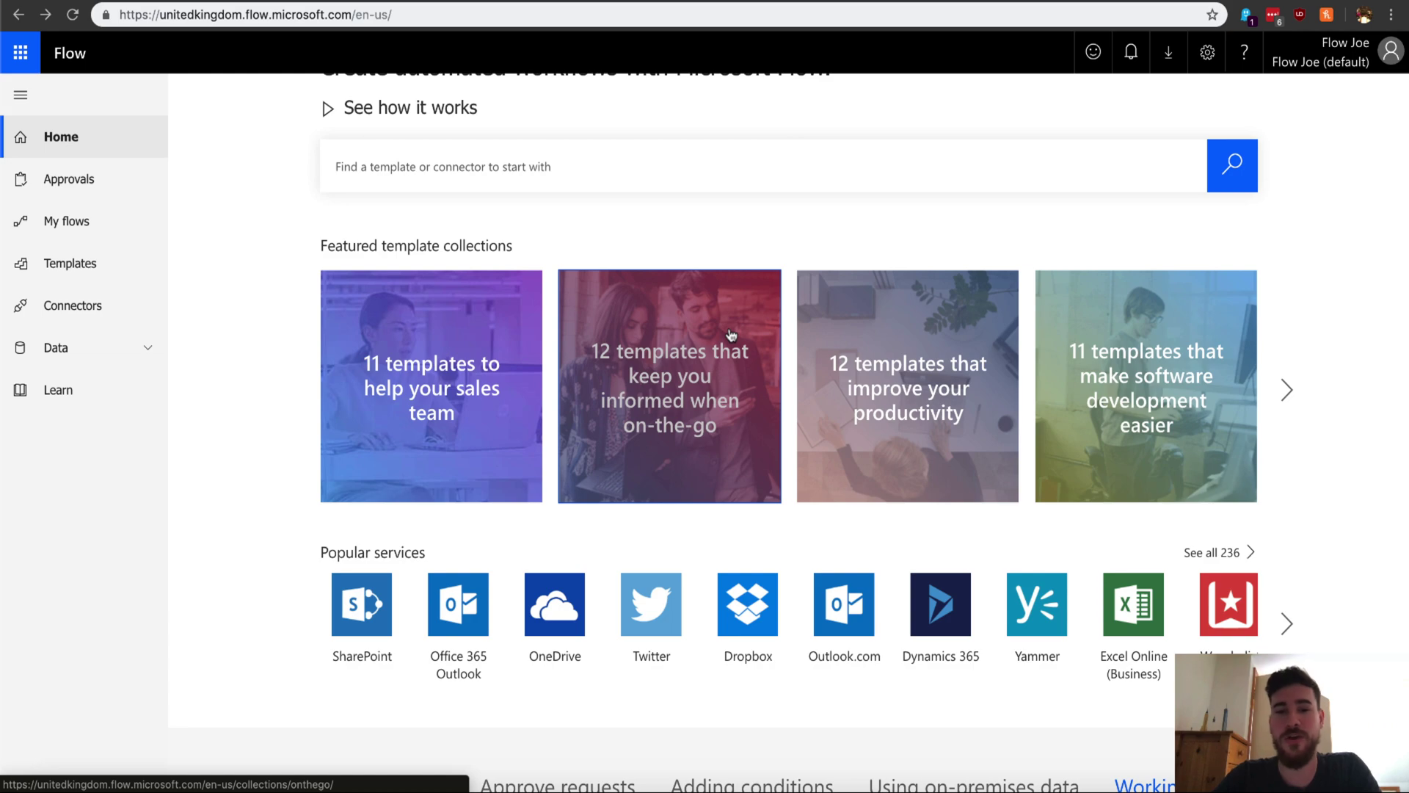
scroll(763, 401, "down", 3)
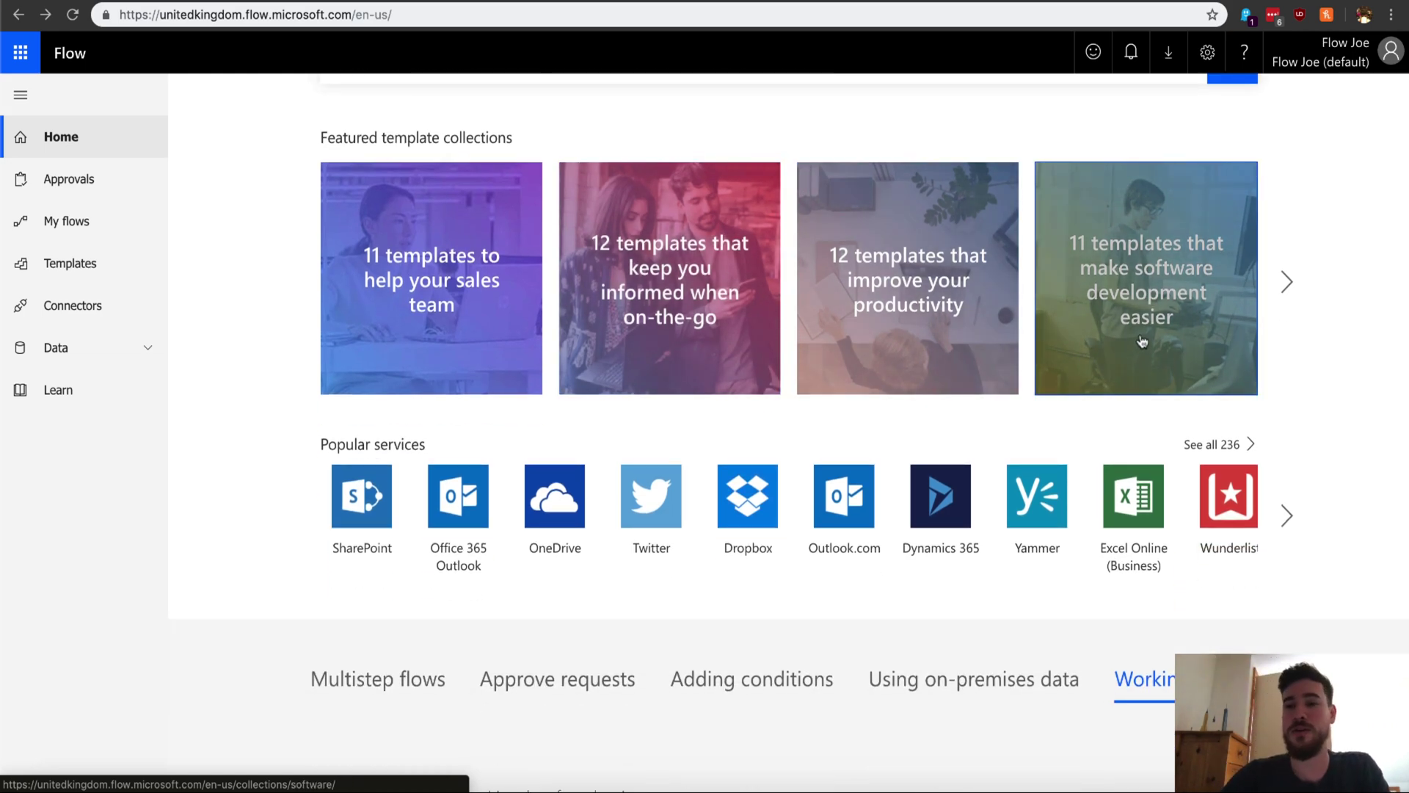
left_click(1141, 340)
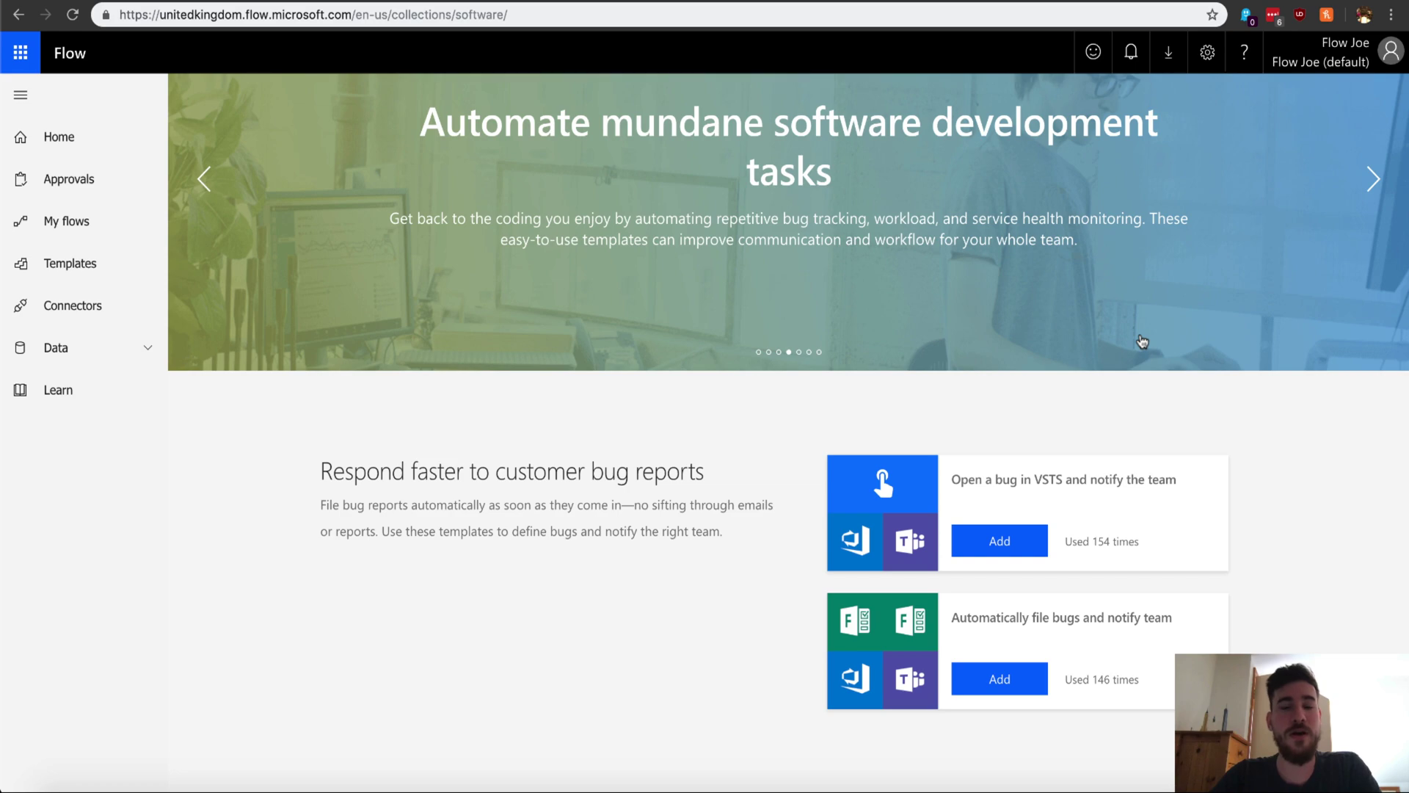
Examine the software development collection's templates and its popular connectors
scroll(1141, 341, "down", 3)
scroll(1142, 340, "down", 1)
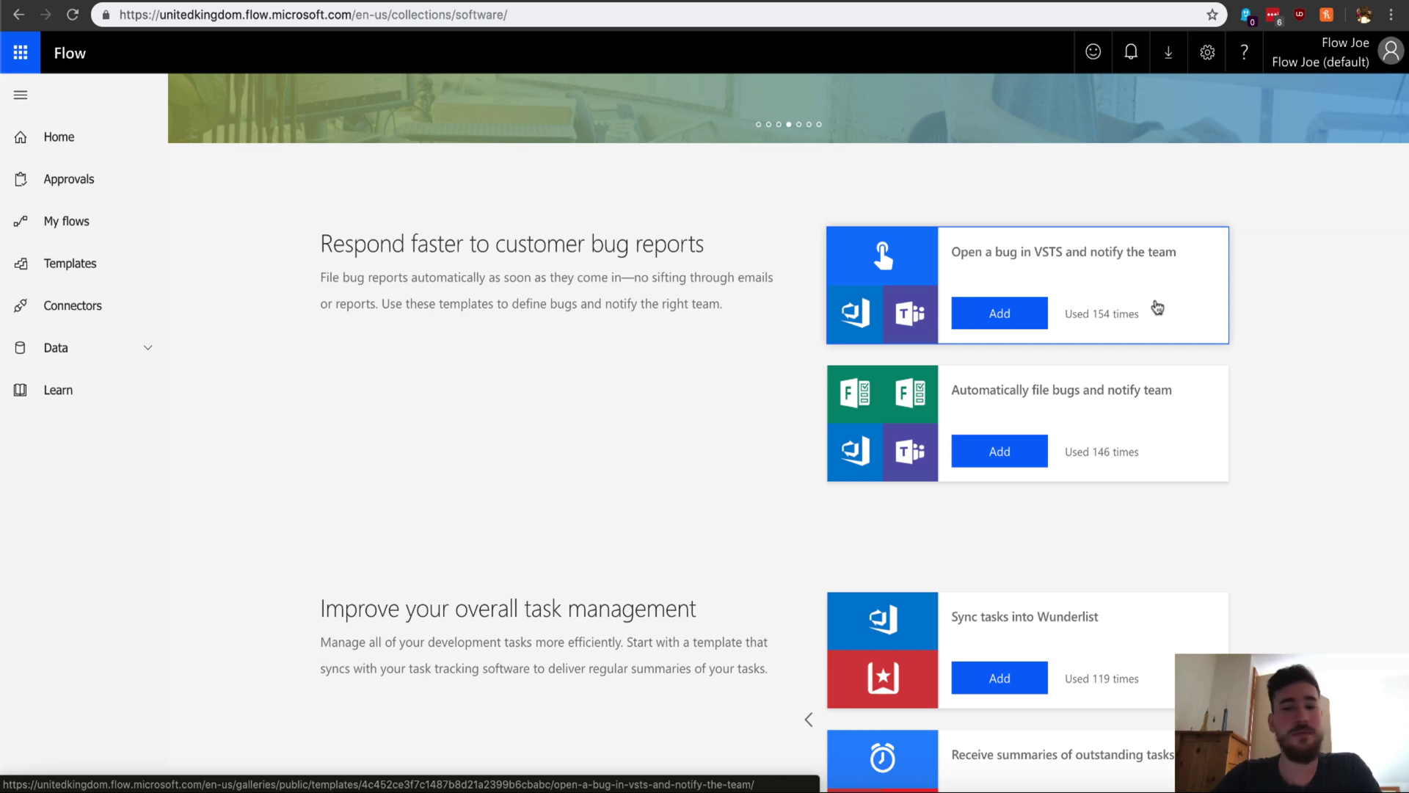
scroll(1157, 306, "down", 1)
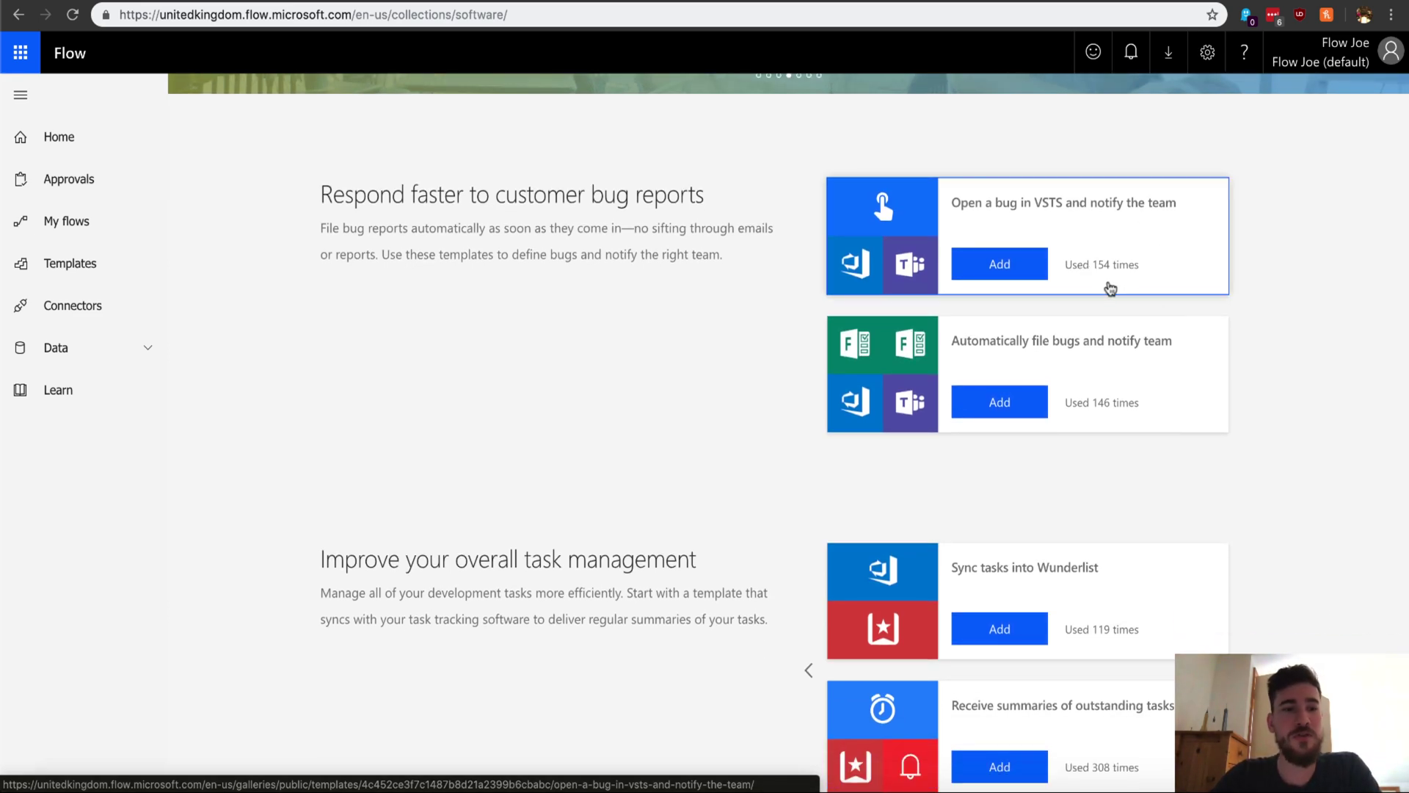
scroll(1108, 286, "down", 2)
scroll(1108, 286, "up", 1)
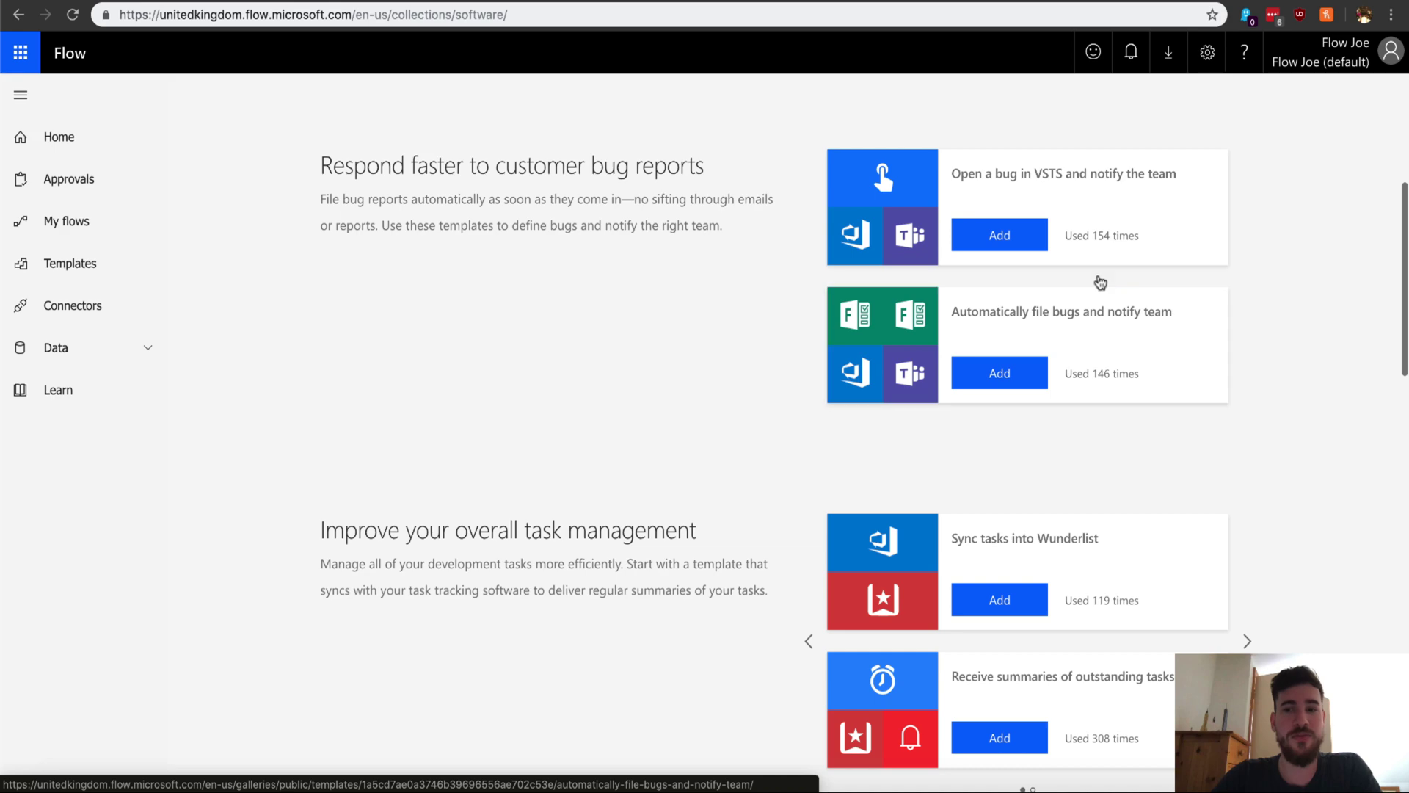
scroll(1086, 243, "up", 6)
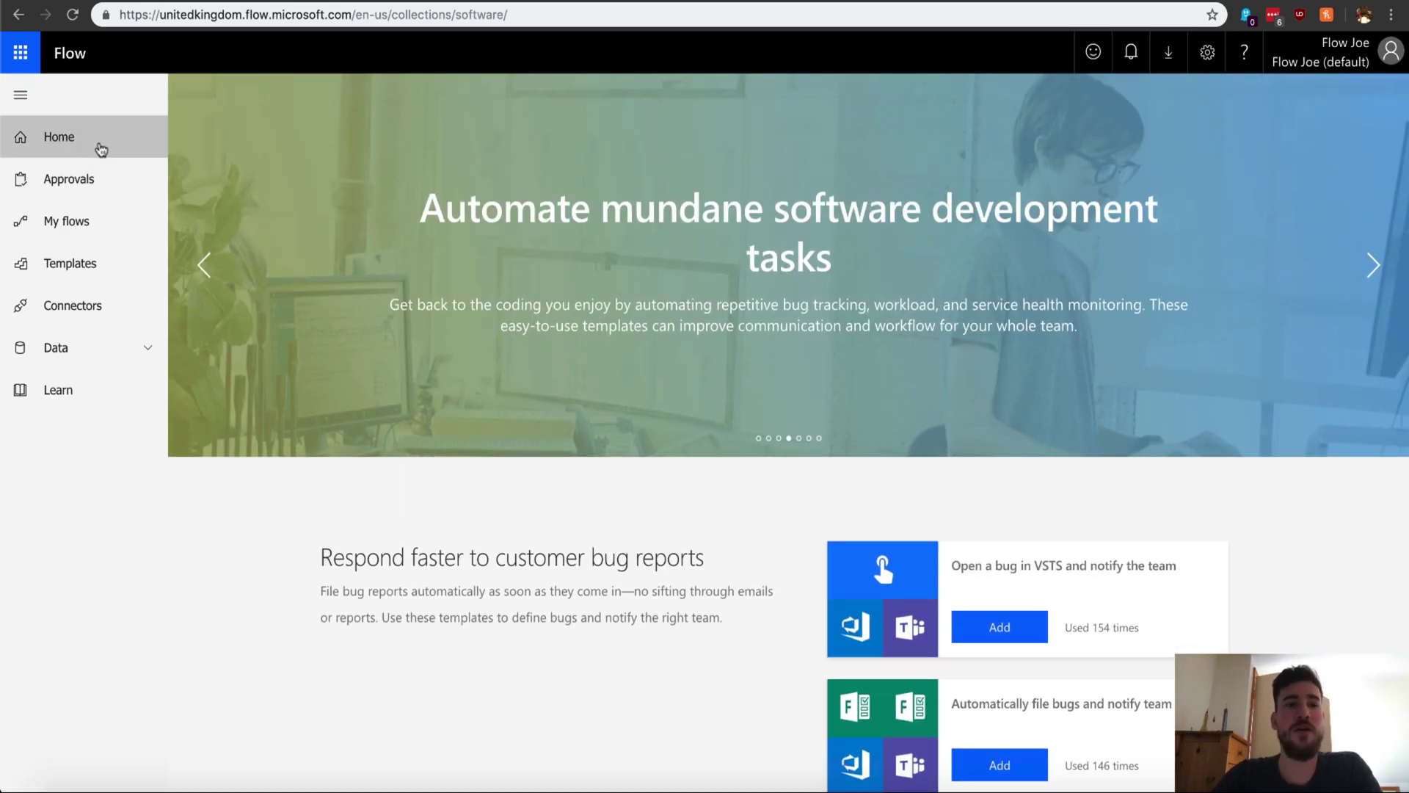
scroll(333, 334, "down", 1)
scroll(332, 338, "down", 20)
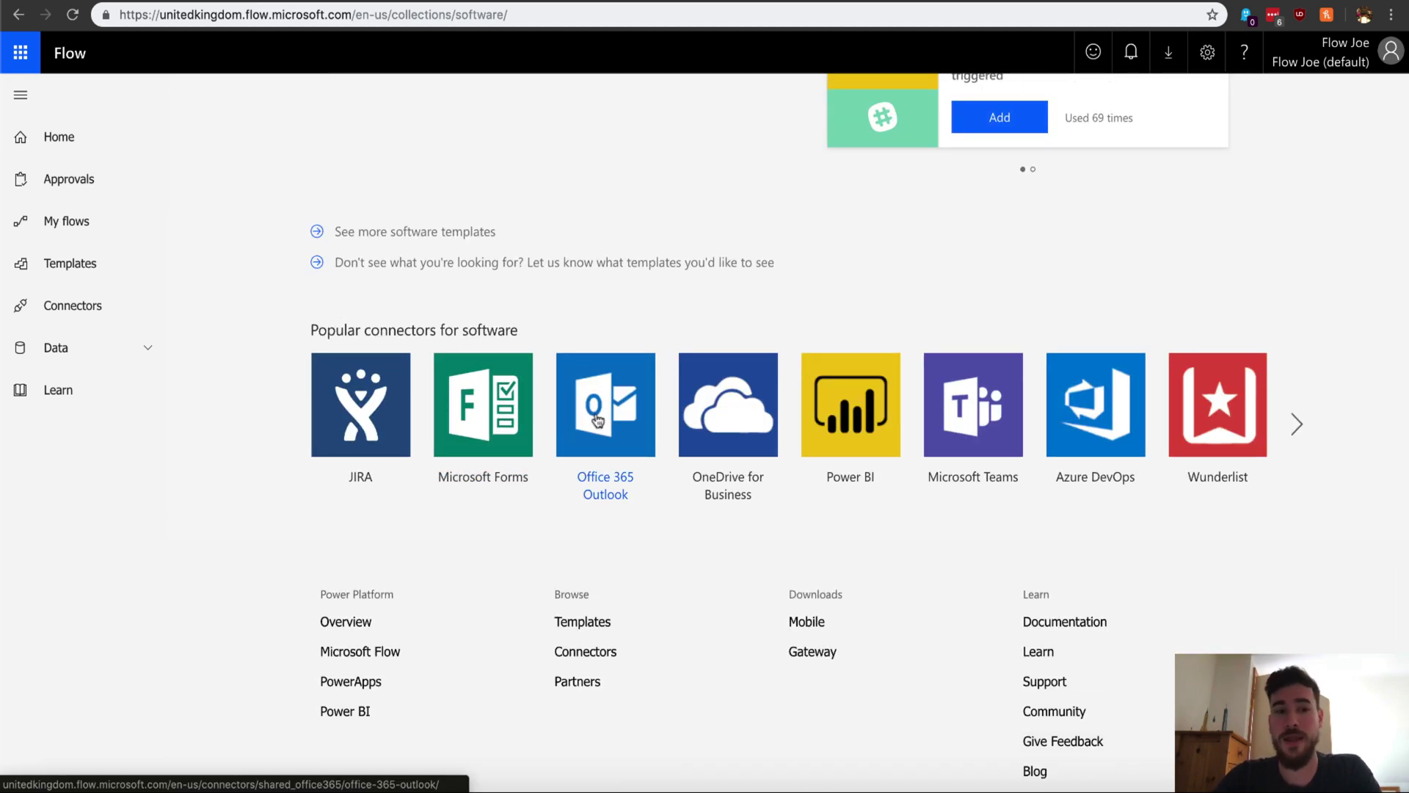
Return to the home page and look over the popular services
left_click(103, 148)
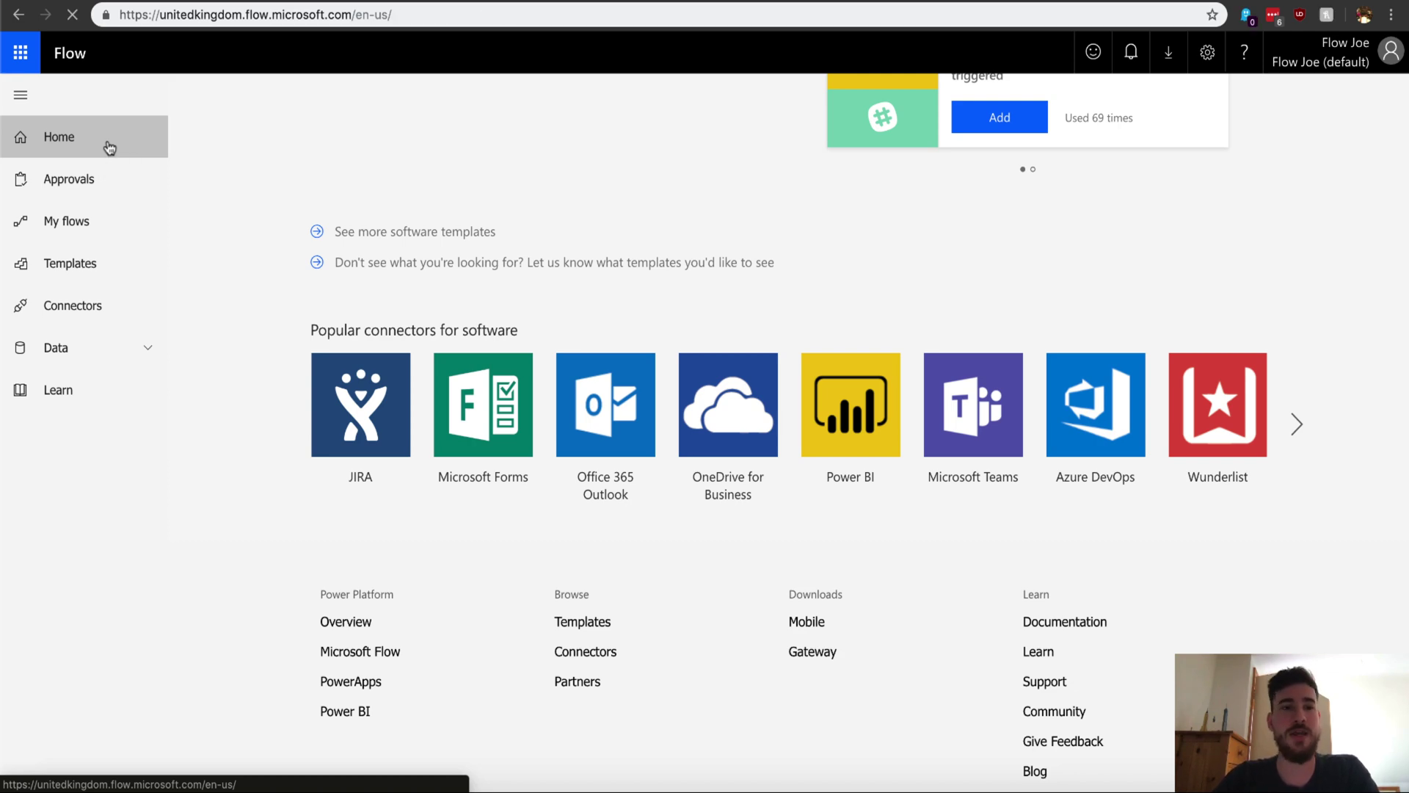
scroll(500, 328, "down", 7)
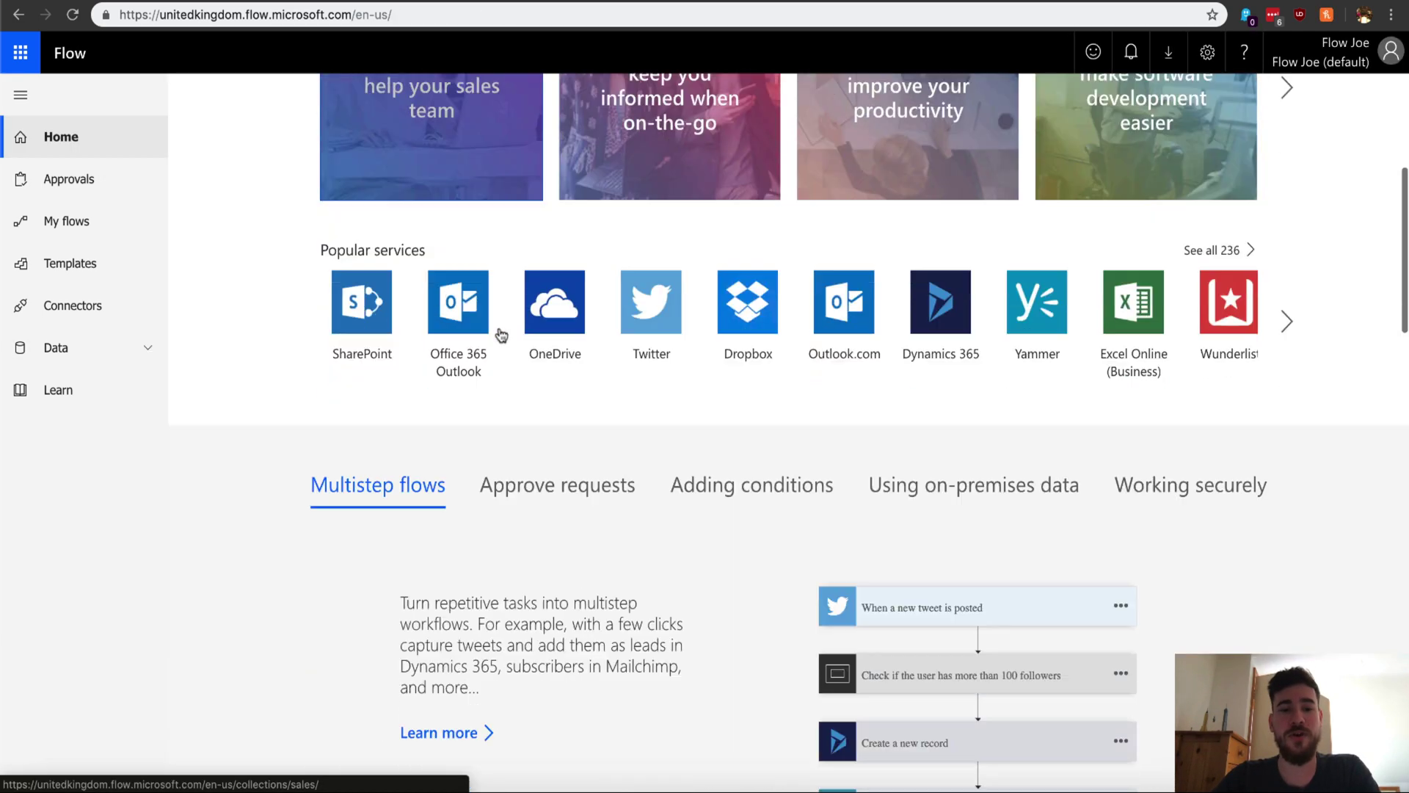
scroll(499, 331, "up", 4)
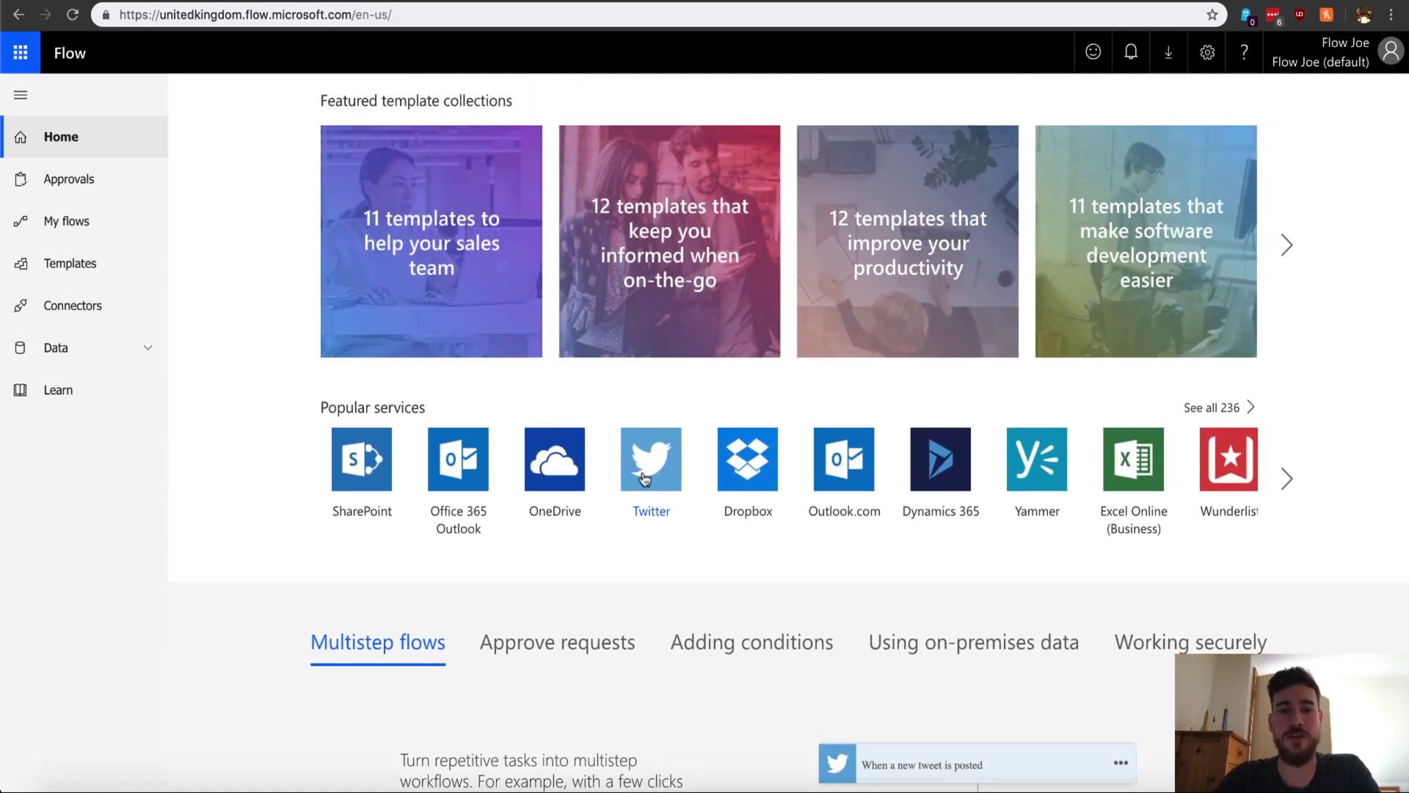
scroll(646, 476, "down", 1)
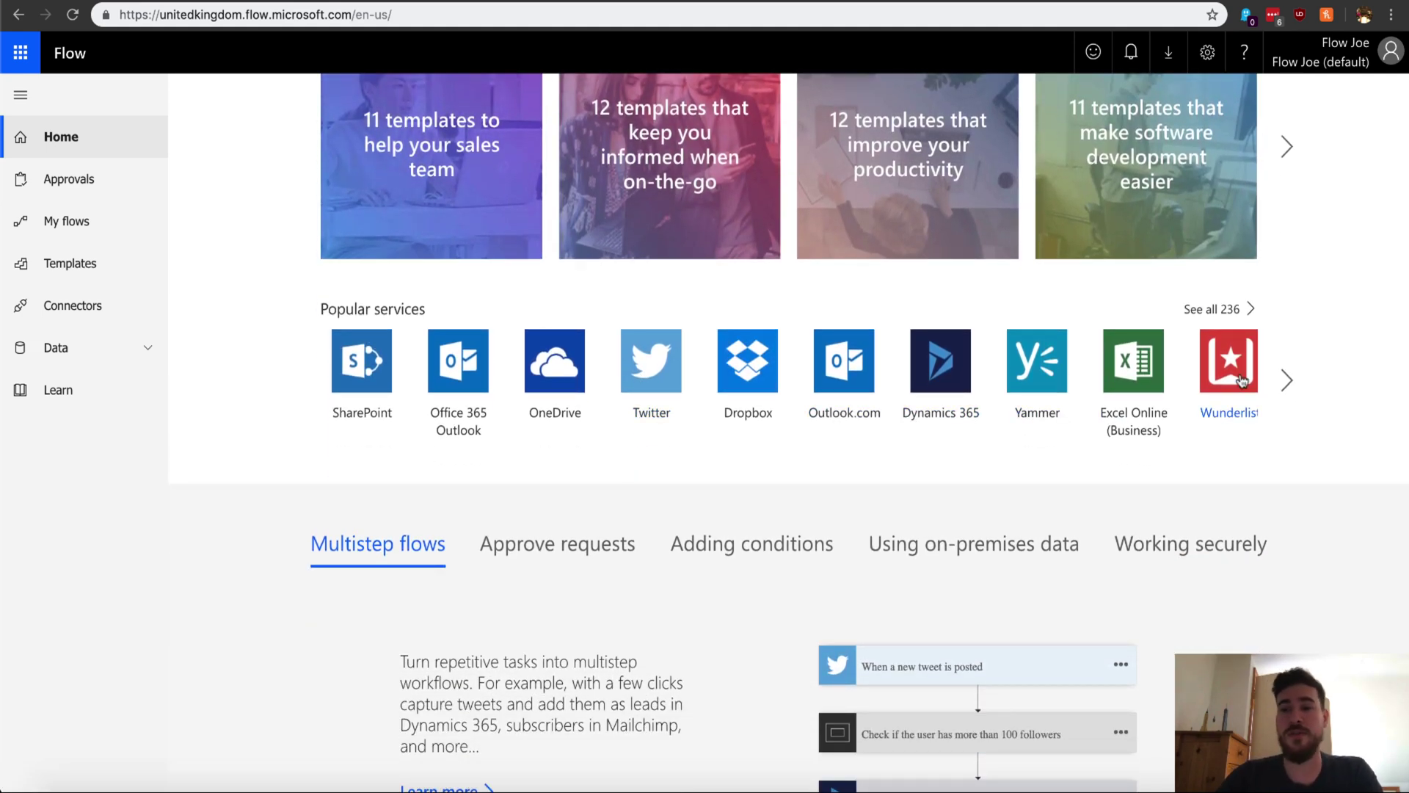
Open the full list of connectors and browse through the popular, recently added and all connectors groups
left_click(1287, 381)
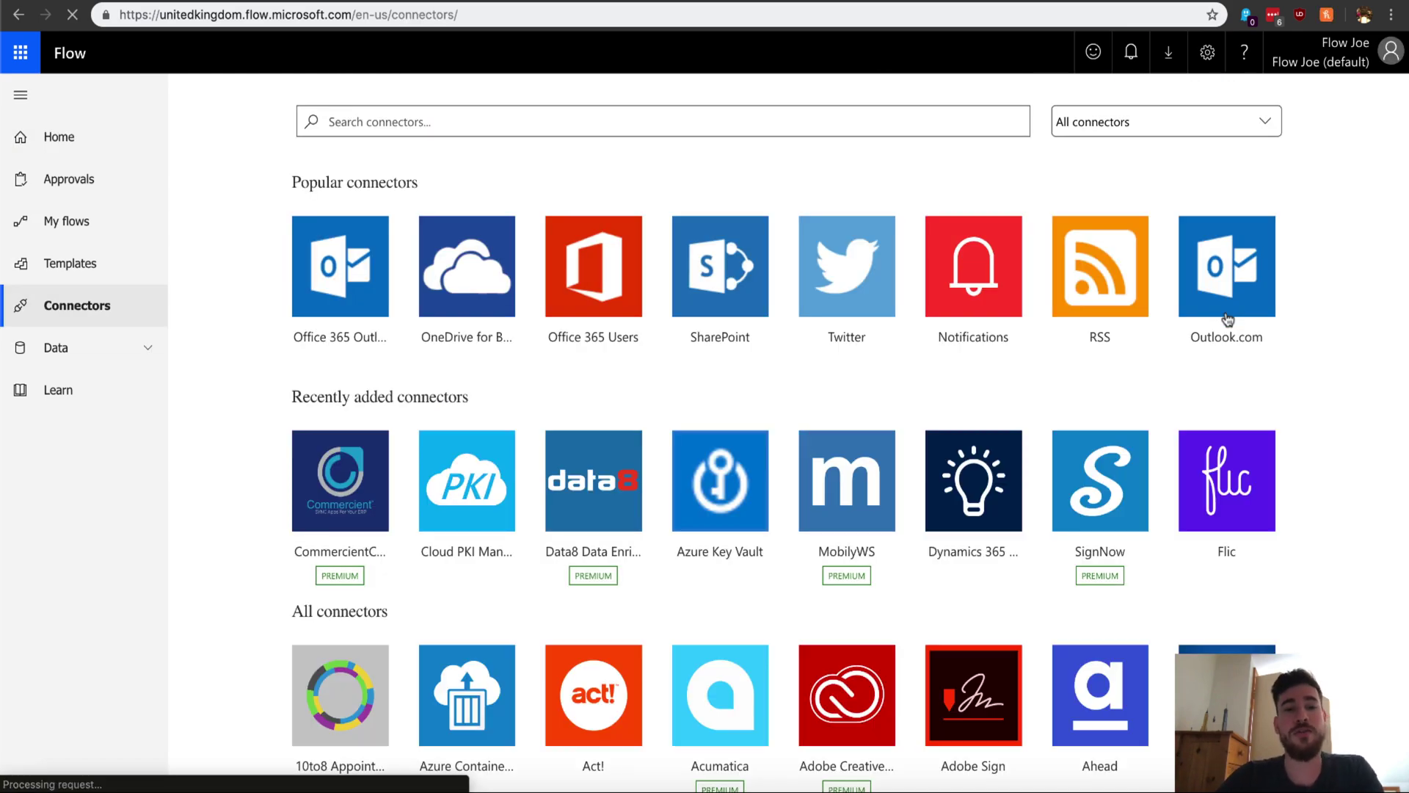
scroll(1226, 319, "down", 1)
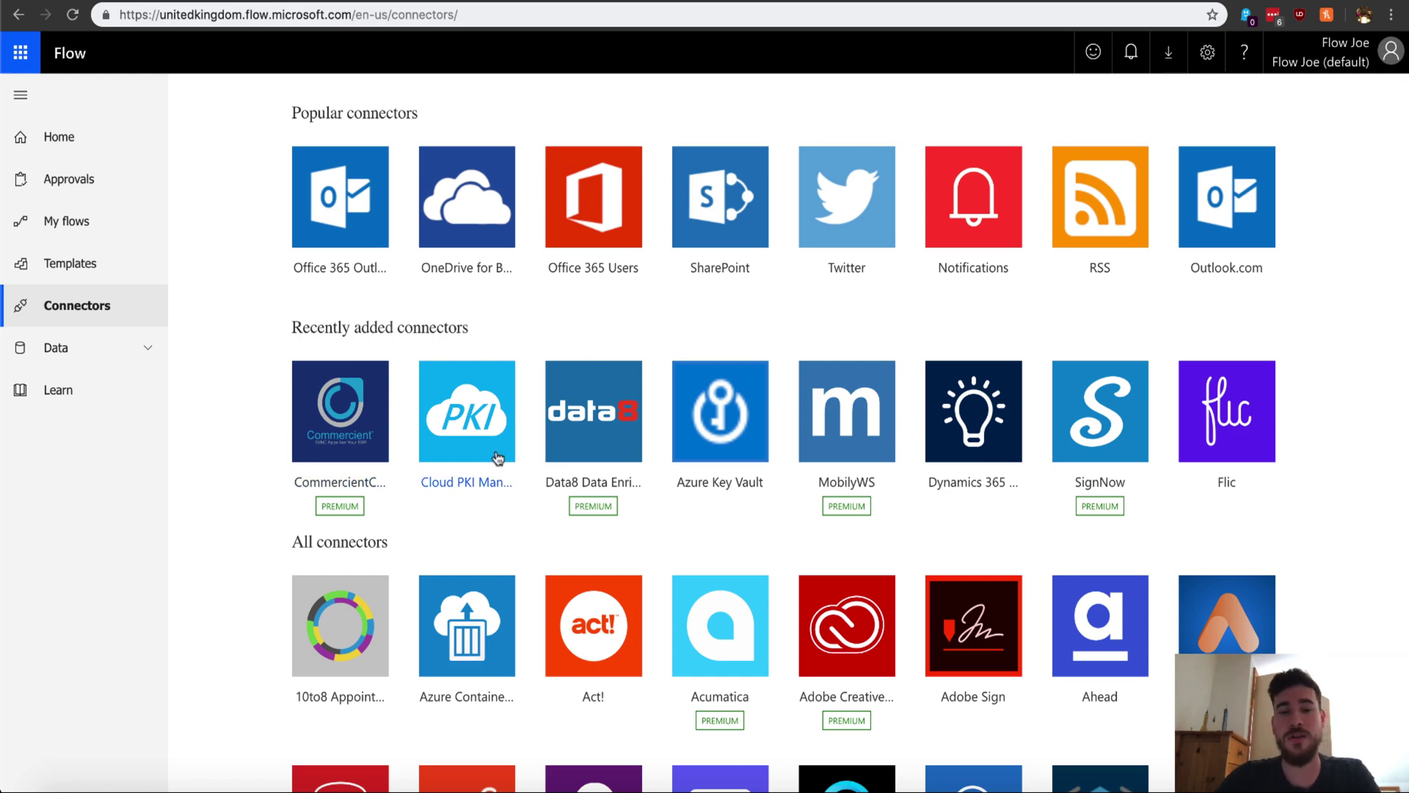
scroll(555, 536, "down", 1)
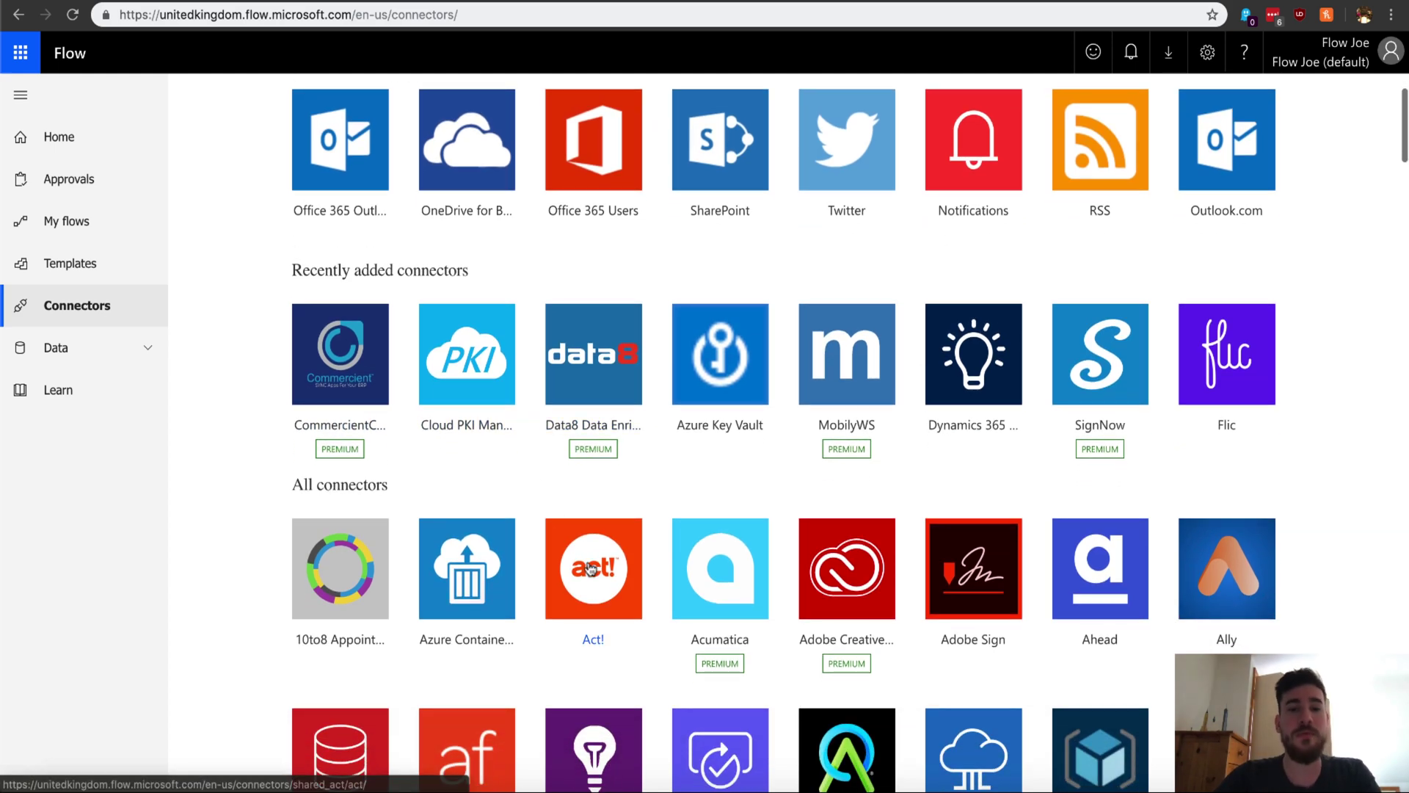
scroll(499, 512, "down", 2)
scroll(500, 511, "down", 20)
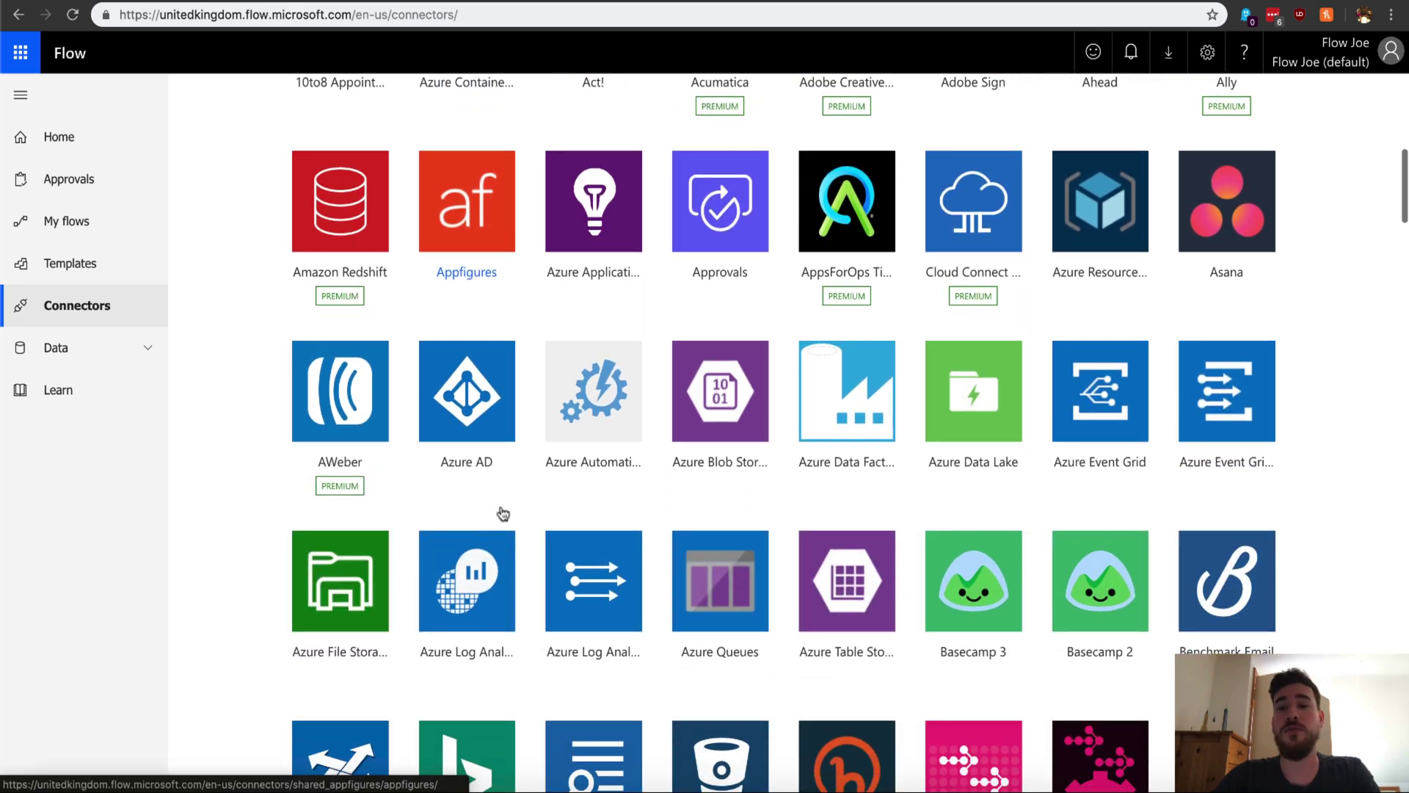
scroll(500, 512, "down", 15)
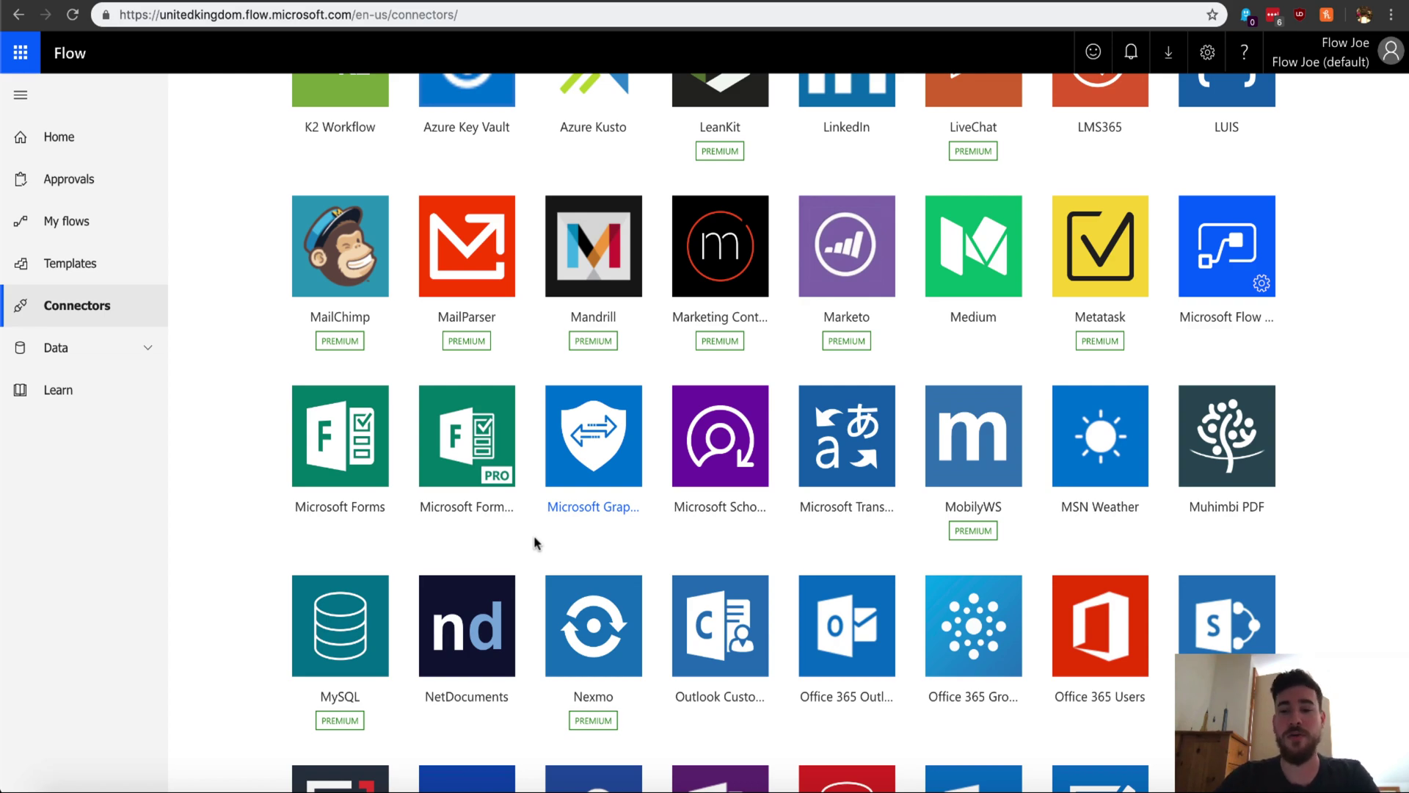
scroll(534, 543, "down", 1)
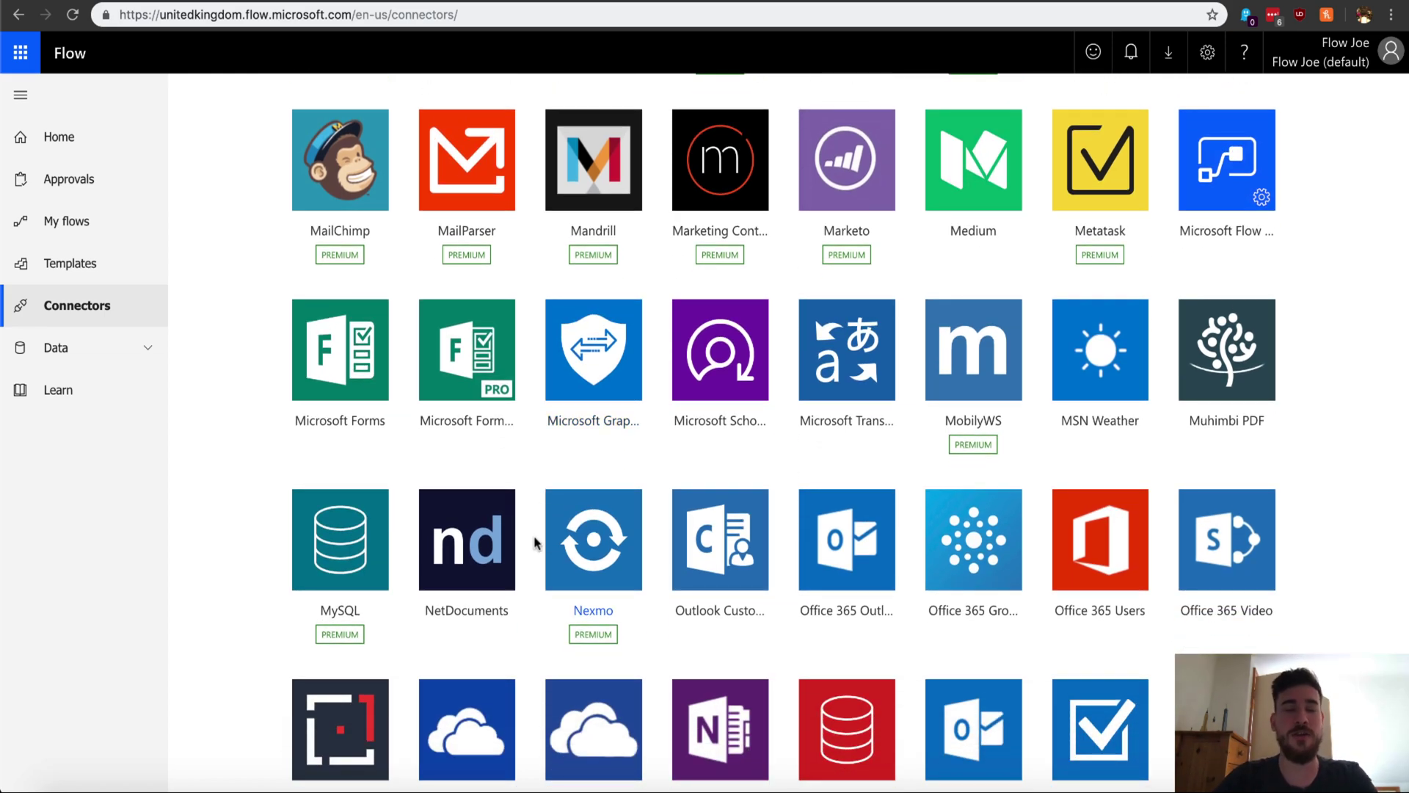
scroll(534, 543, "down", 2)
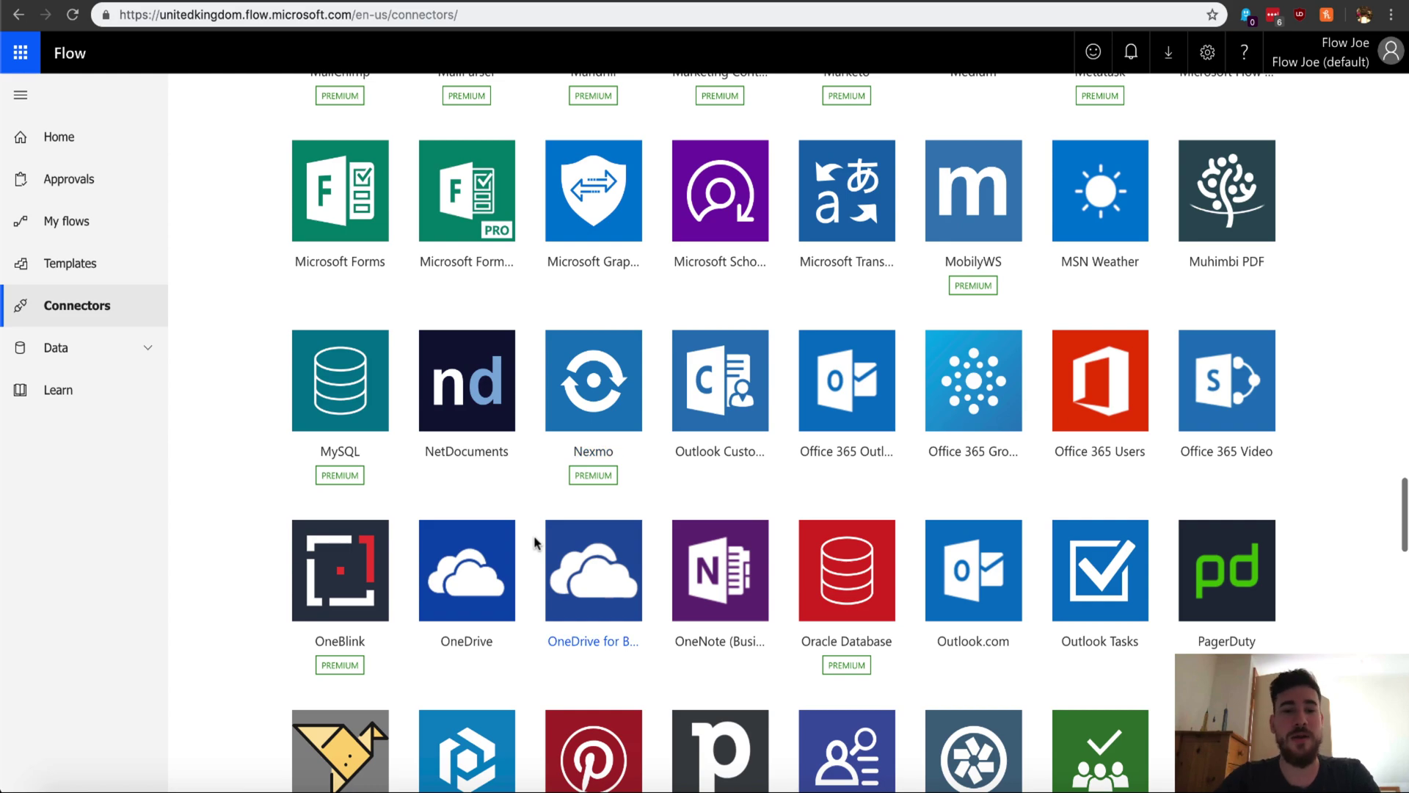
Go back to the home page and view the Start with a template section
left_click(66, 137)
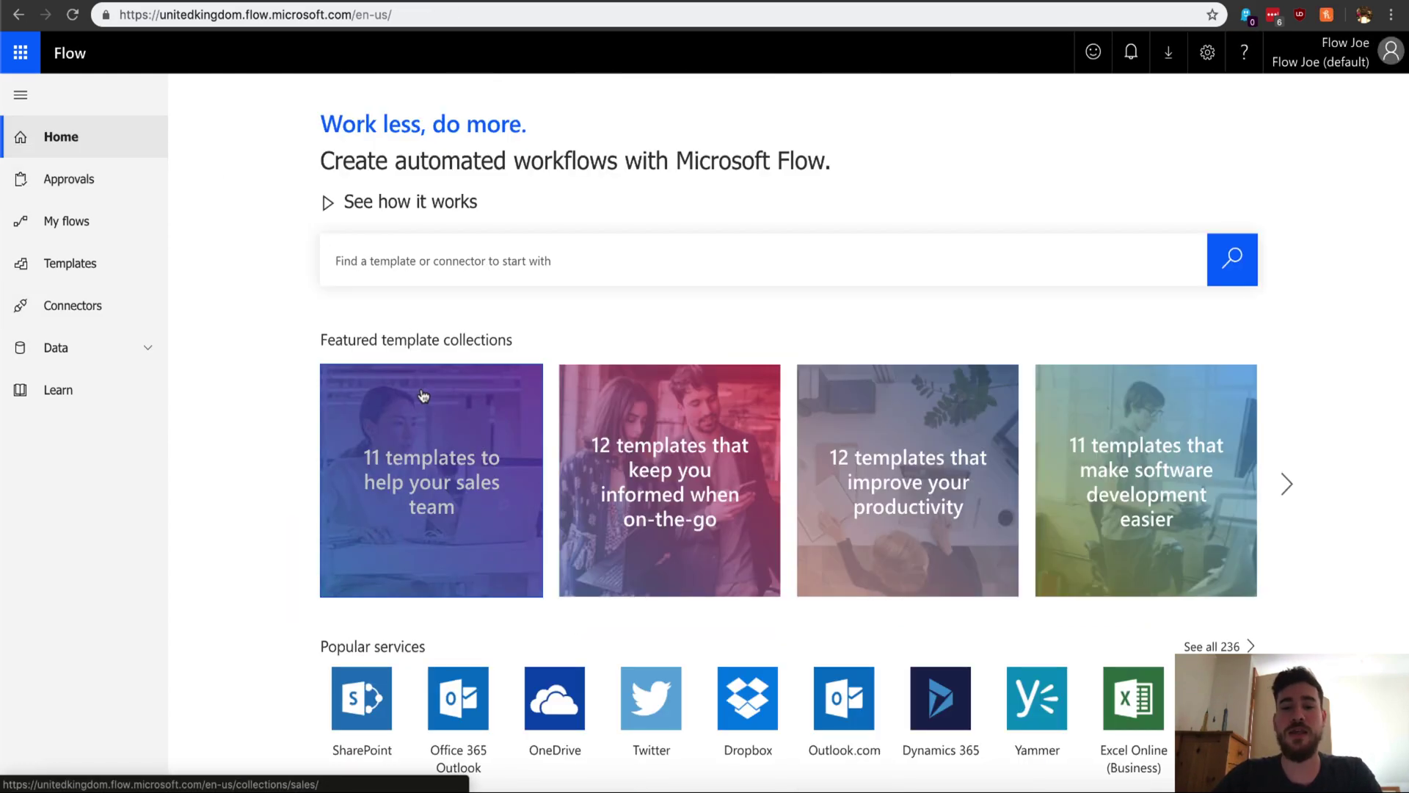
scroll(424, 397, "down", 15)
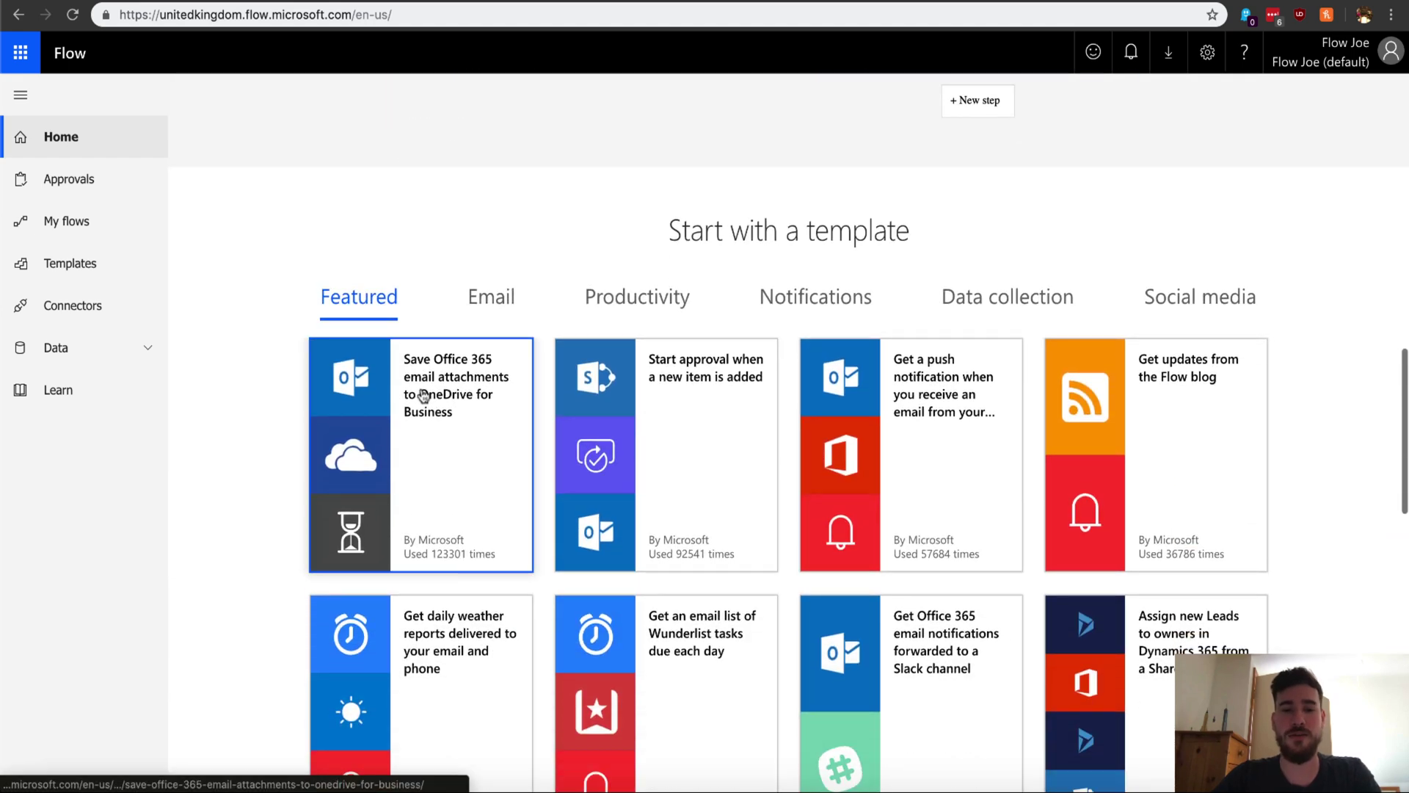
scroll(423, 396, "down", 1)
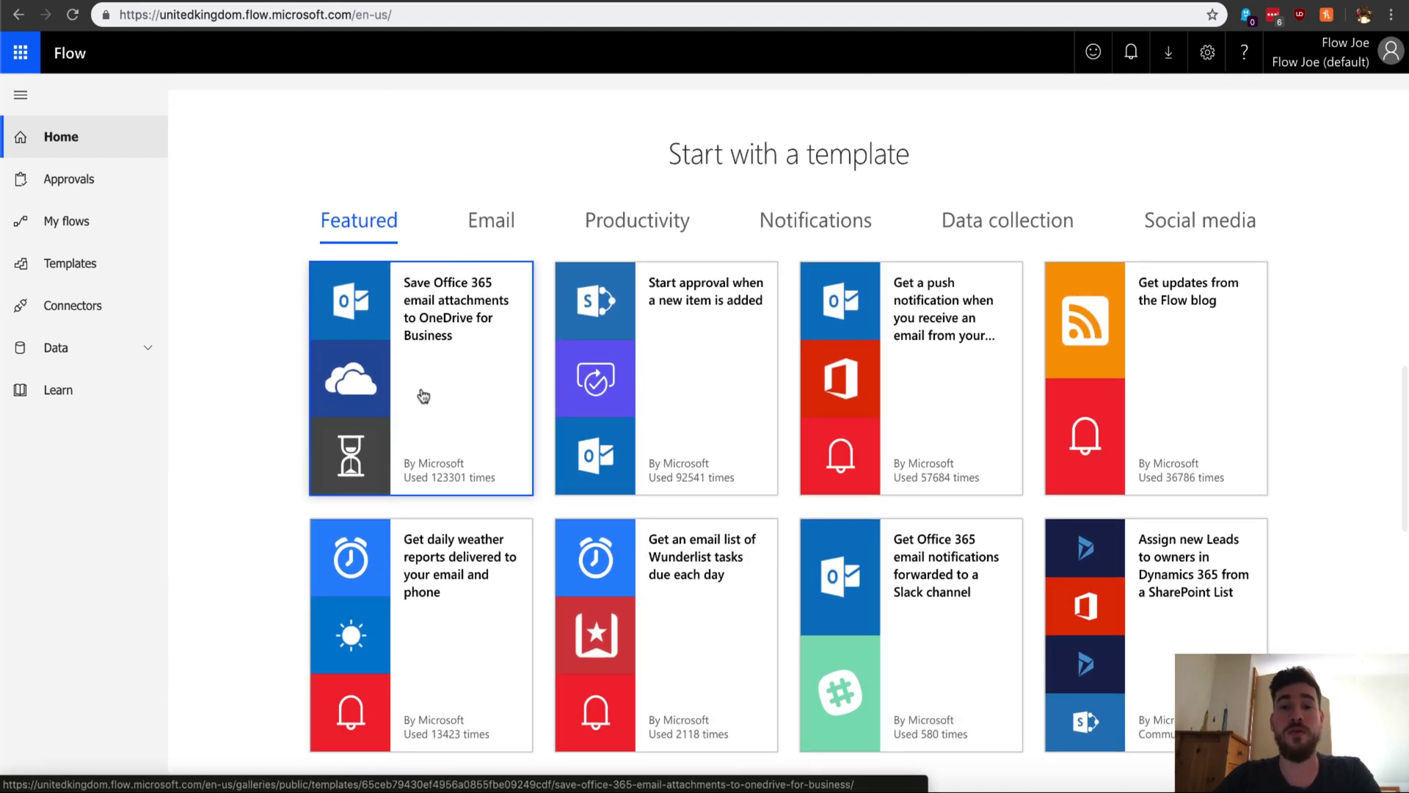
scroll(423, 396, "up", 2)
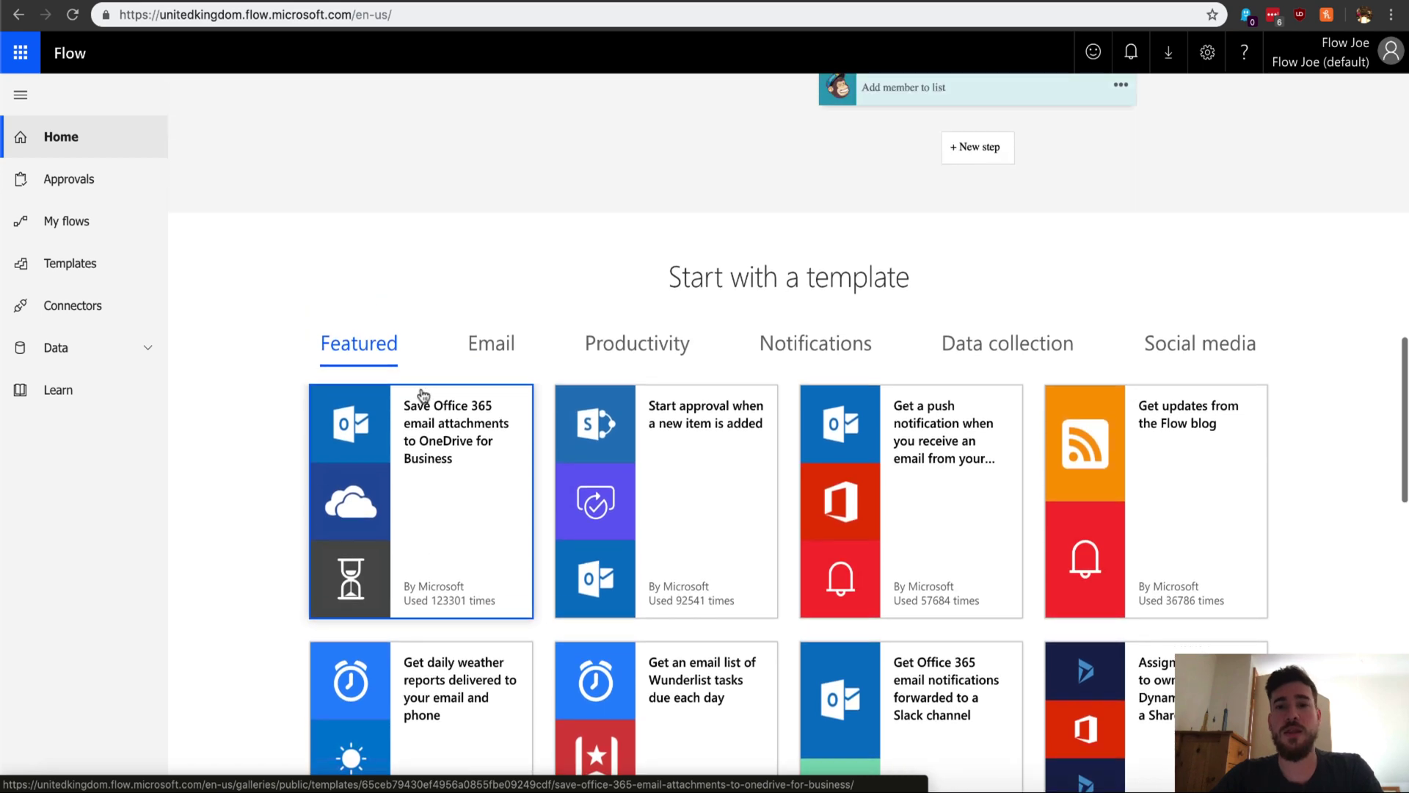
View the home page overviews of multistep flows, Approve requests and Adding conditions
scroll(423, 396, "up", 5)
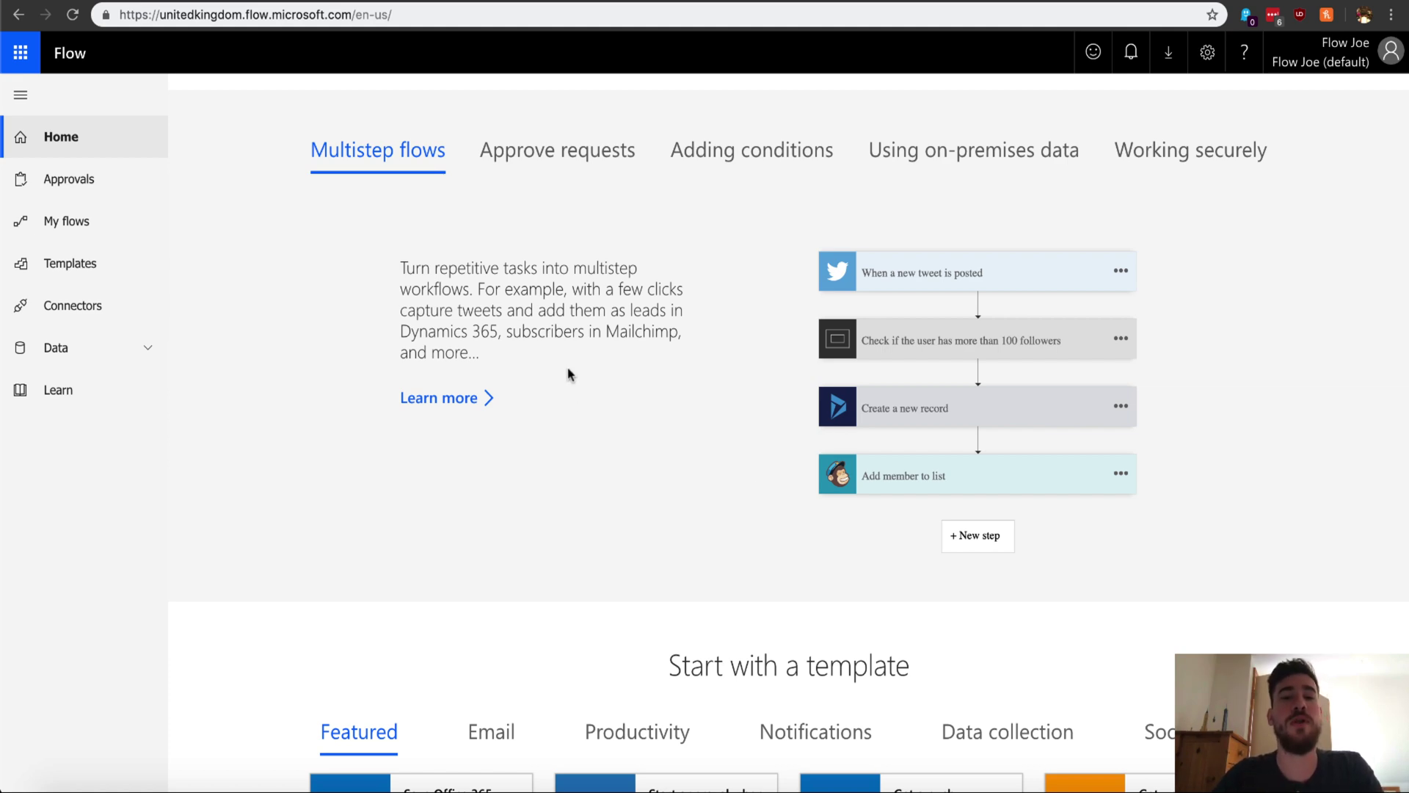
left_click(588, 150)
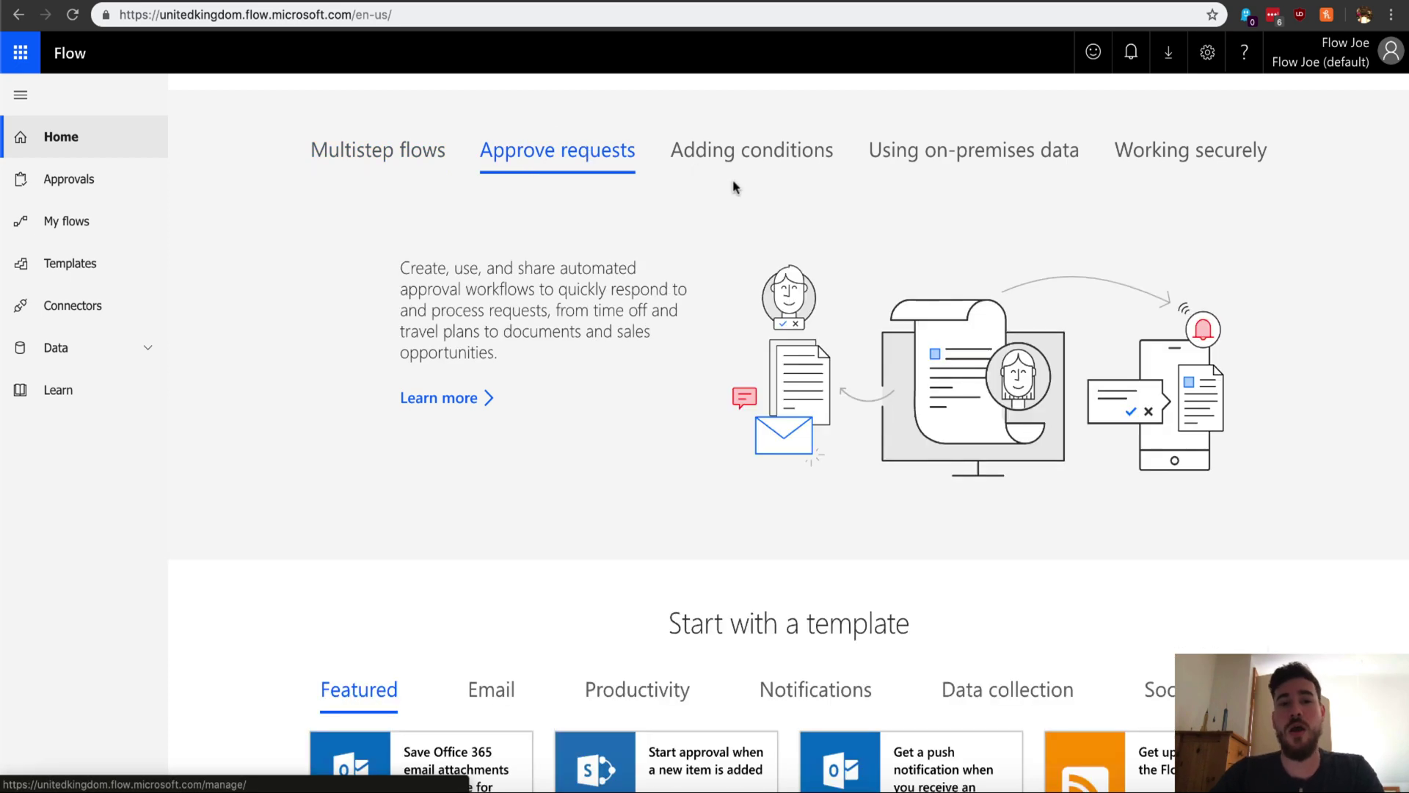
left_click(754, 154)
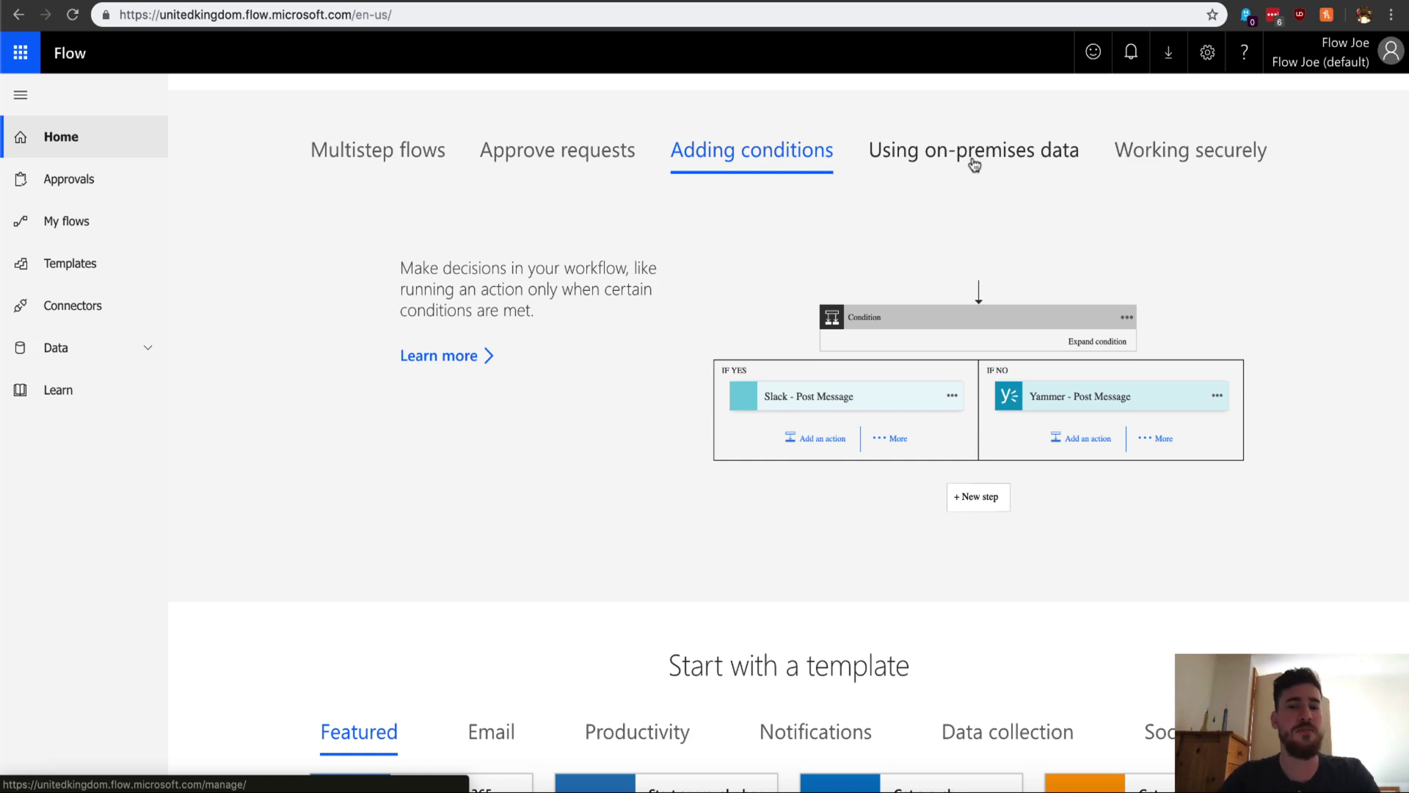
Review the featured starter templates, such as saving Office 365 email attachments to OneDrive for Business
scroll(974, 164, "down", 7)
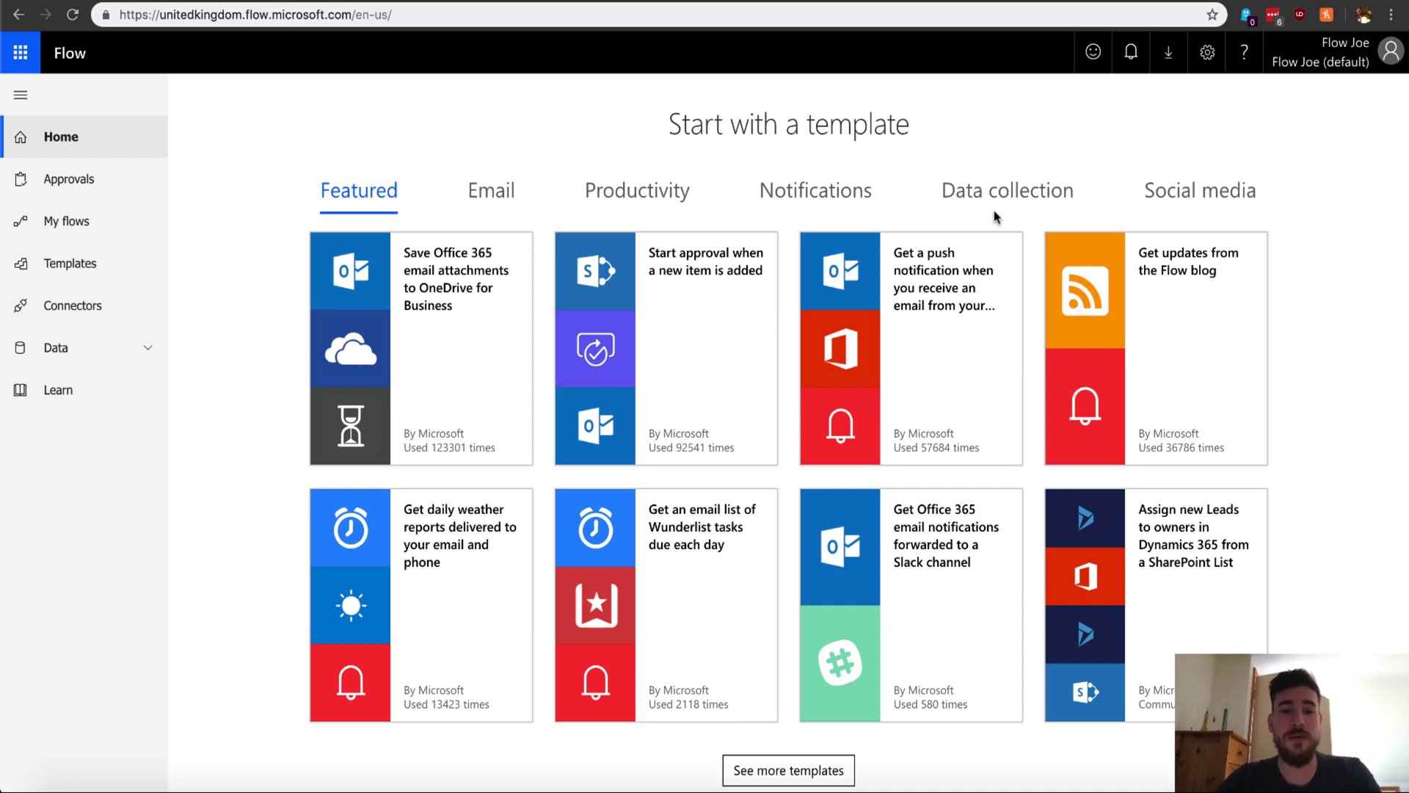
scroll(983, 213, "down", 1)
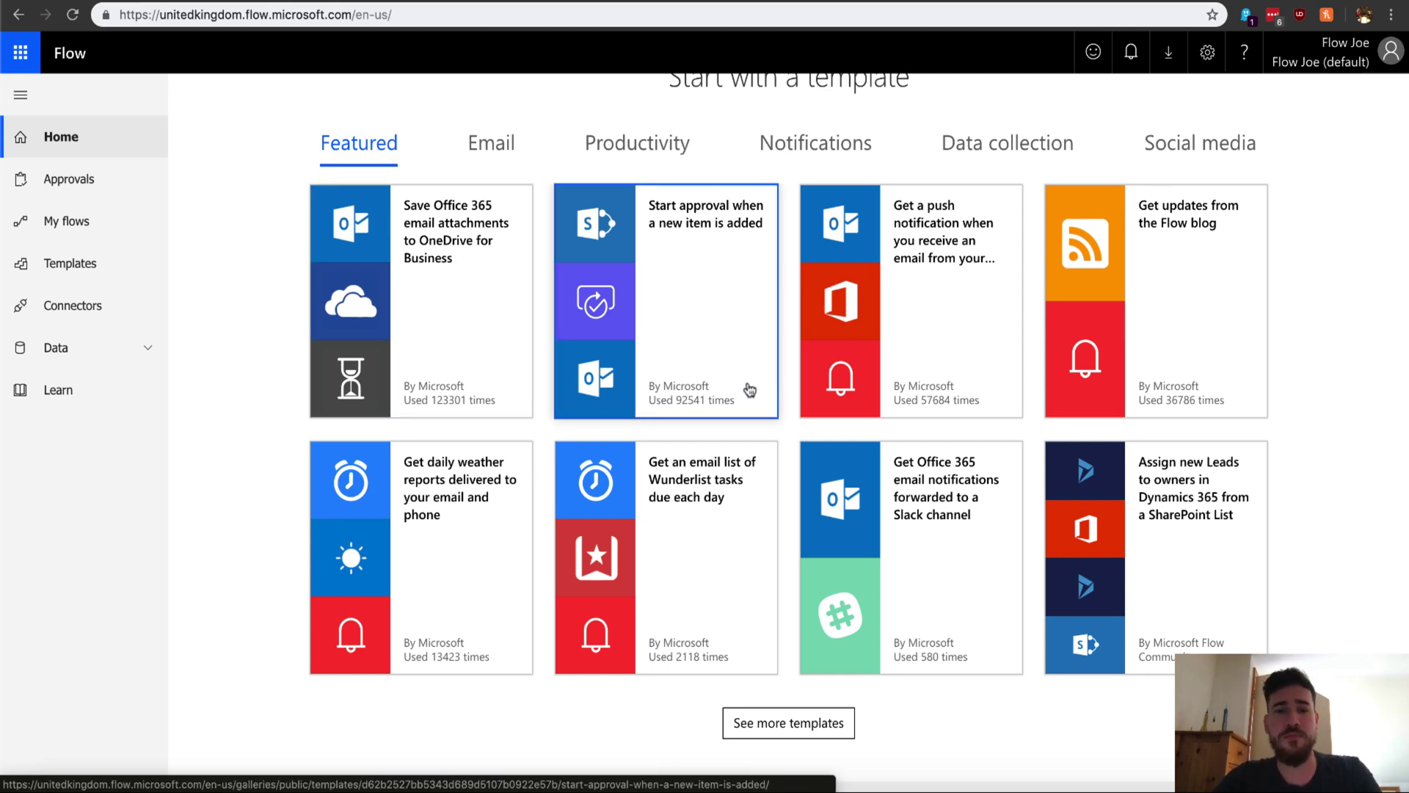
scroll(556, 443, "up", 1)
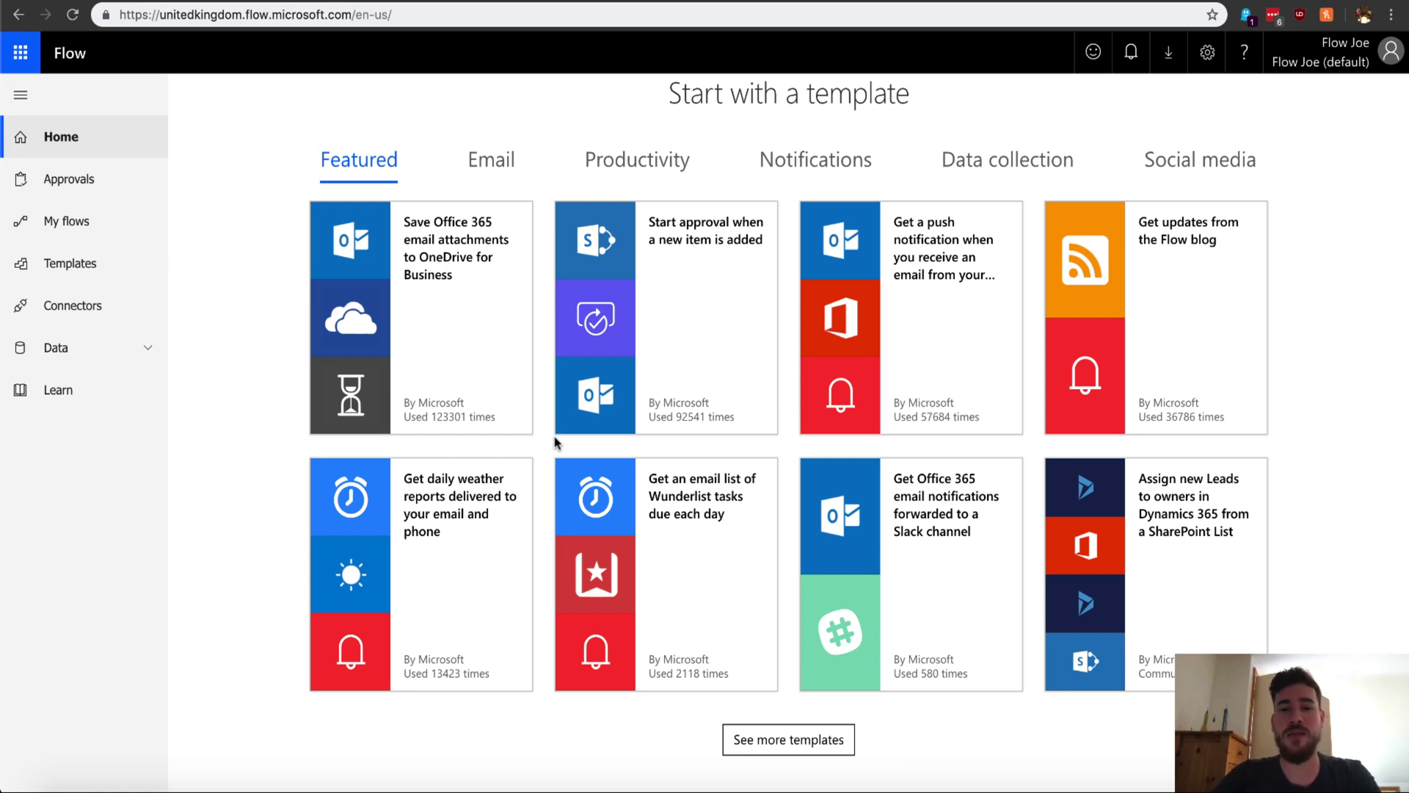
scroll(554, 440, "down", 1)
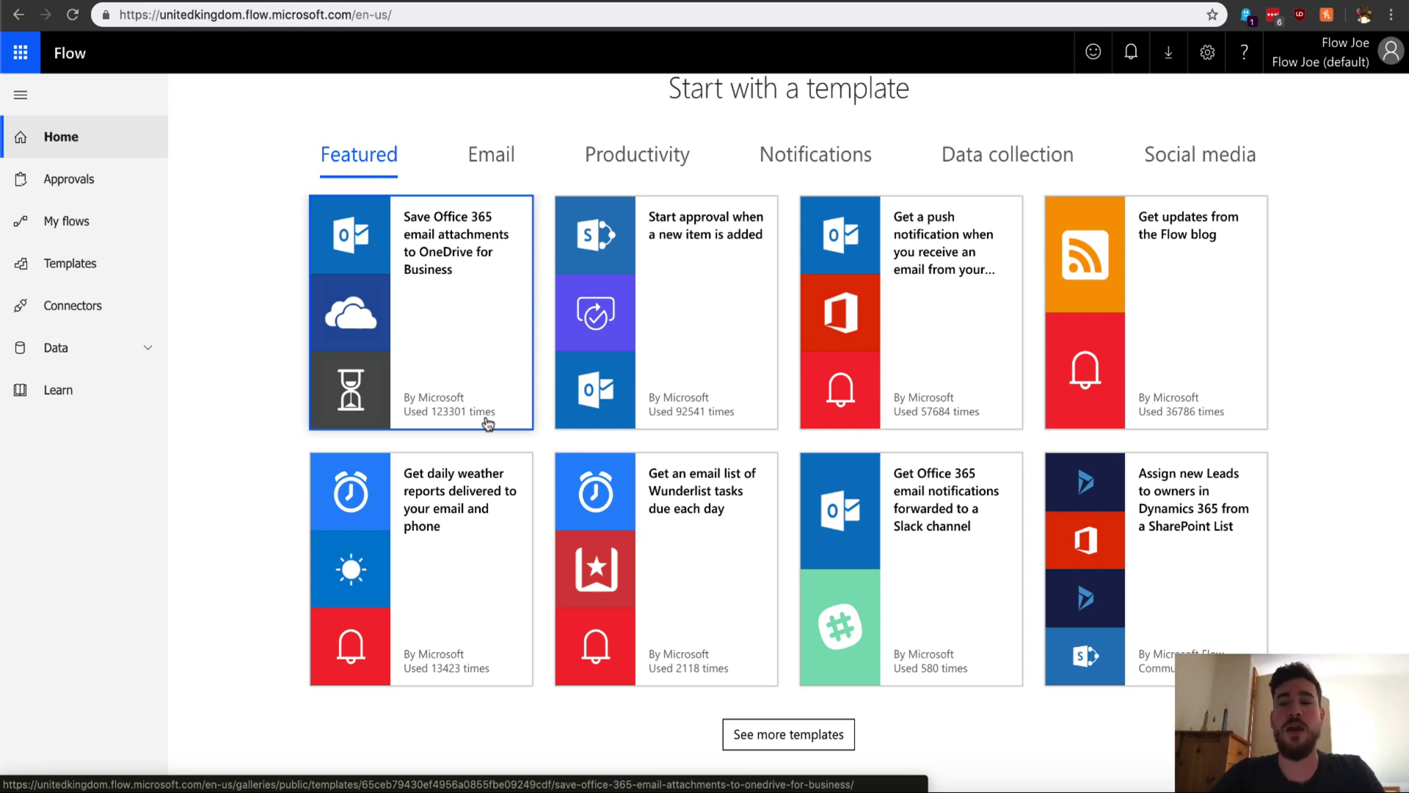
scroll(485, 422, "down", 5)
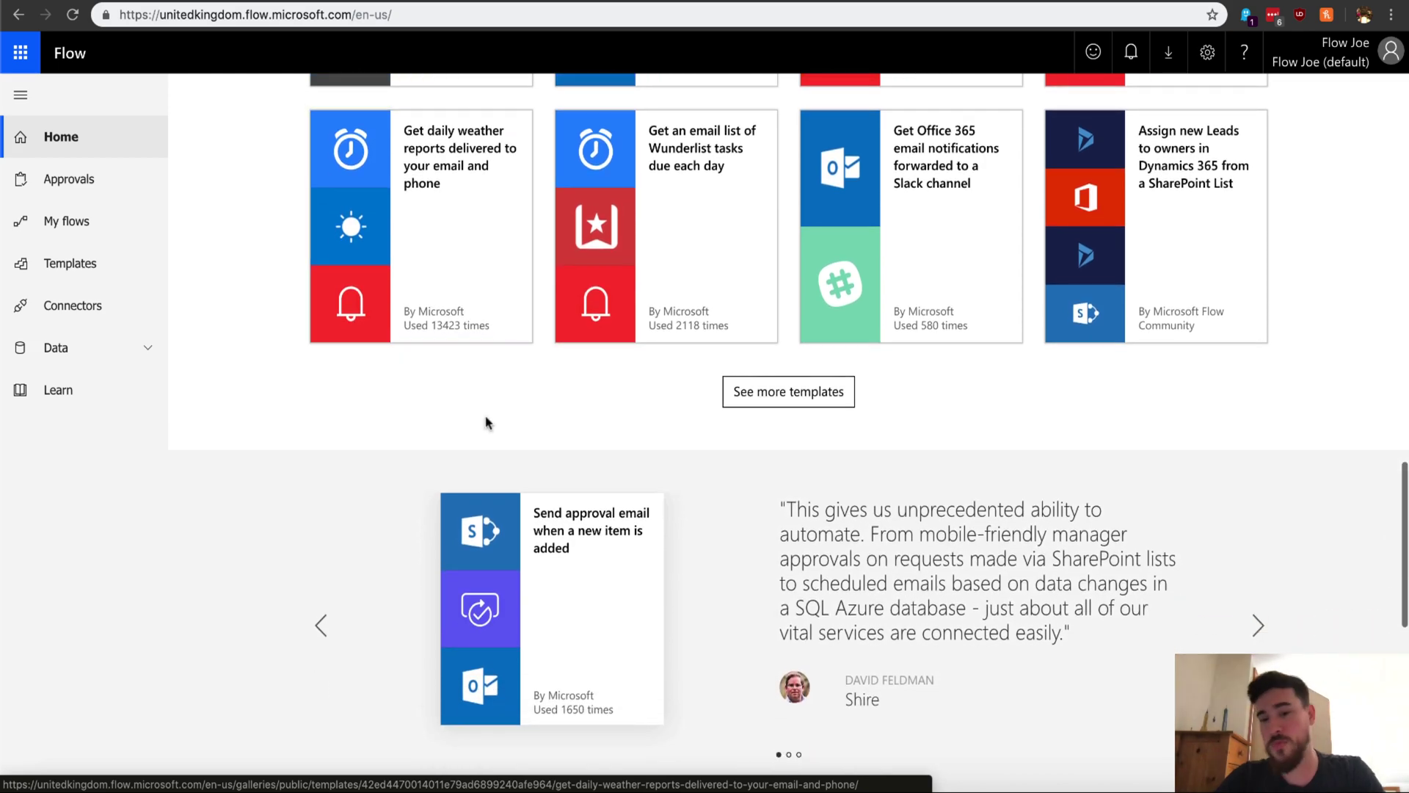
Page through the customer testimonials as far as the Salesforce Tasks to Wunderlist tasks example, and look over the mobile app section
scroll(486, 423, "down", 4)
scroll(486, 422, "down", 2)
scroll(486, 422, "up", 4)
scroll(486, 423, "down", 2)
scroll(488, 424, "down", 1)
left_click(1258, 320)
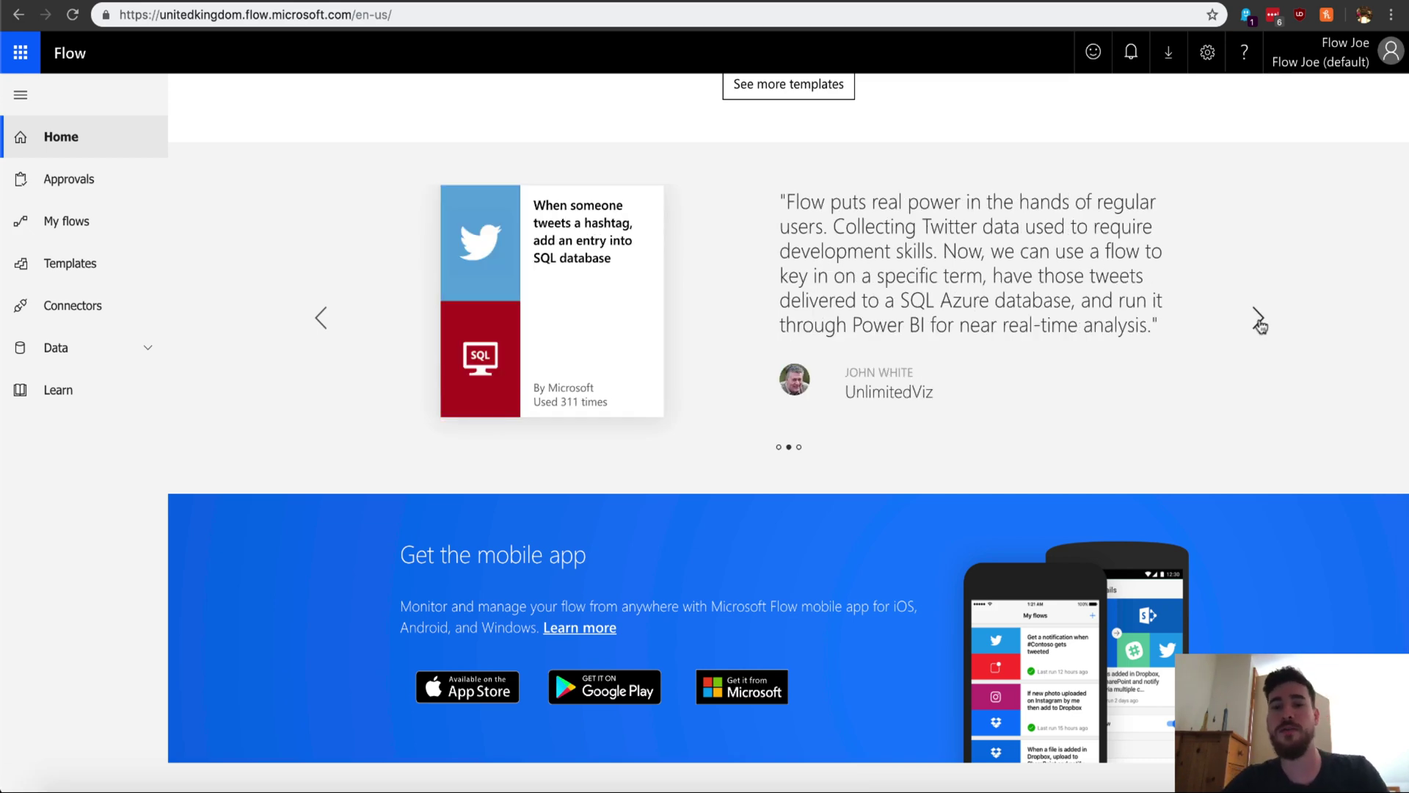
left_click(1258, 320)
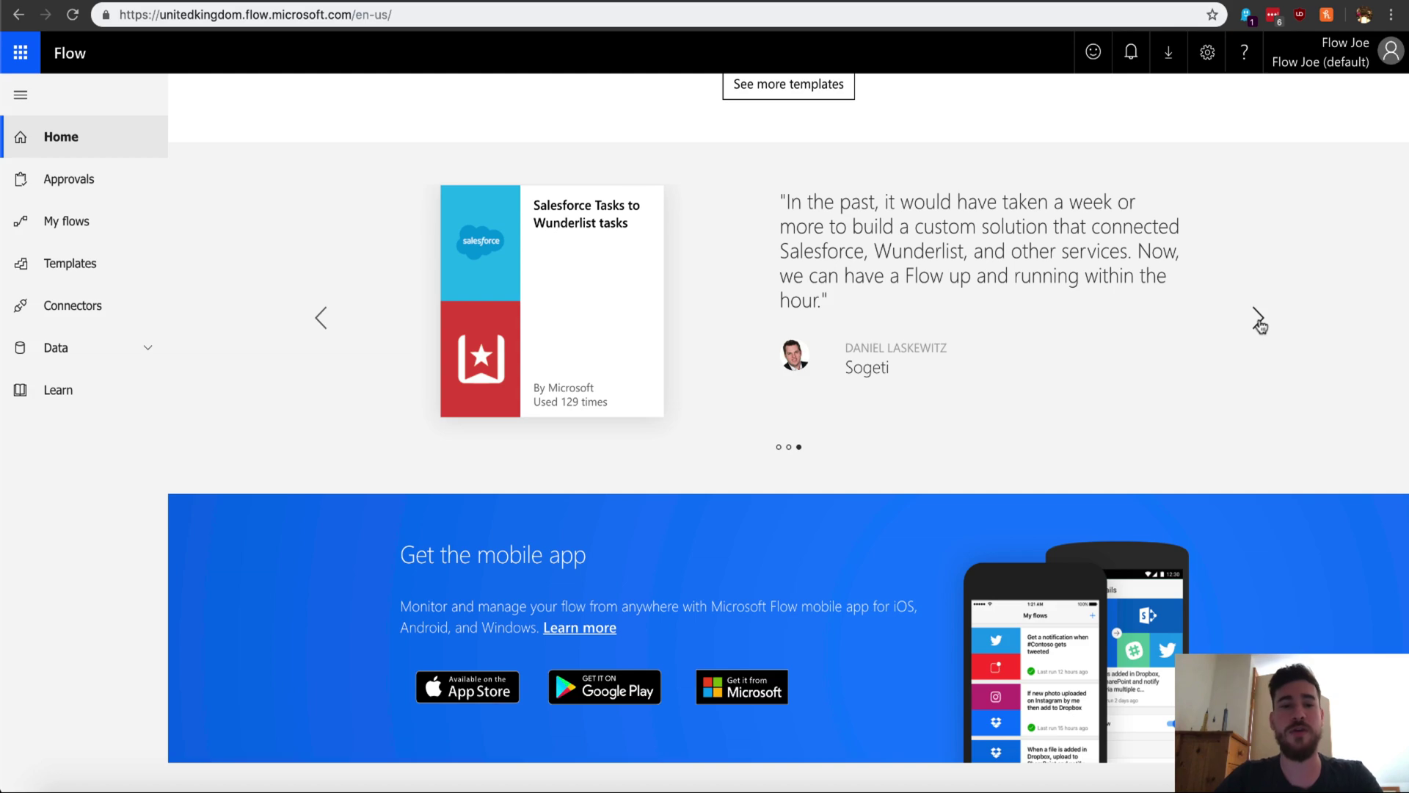
scroll(1259, 324, "down", 1)
scroll(1259, 324, "up", 15)
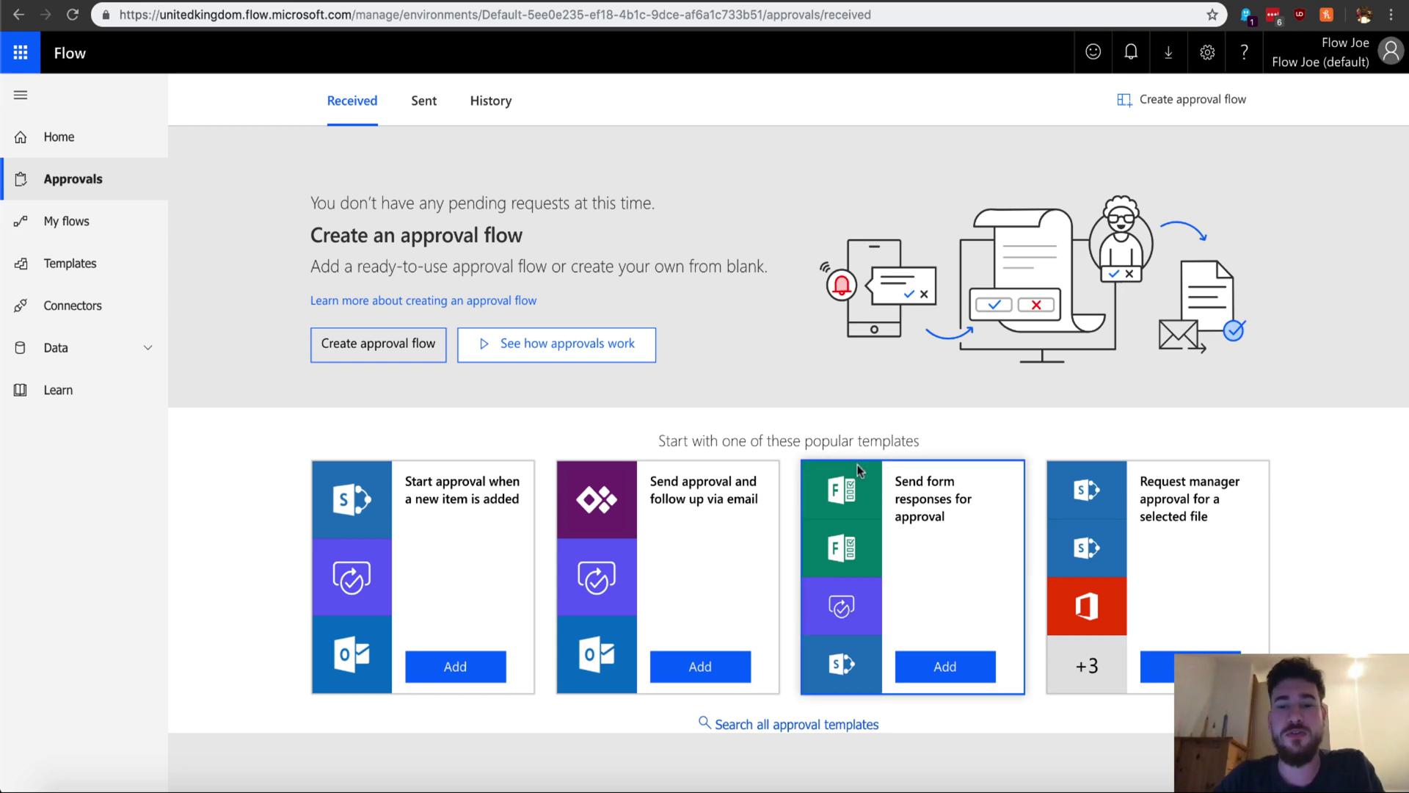
Look over the approvals area, including the popular approval templates and the Received, Sent and History views
scroll(721, 403, "down", 1)
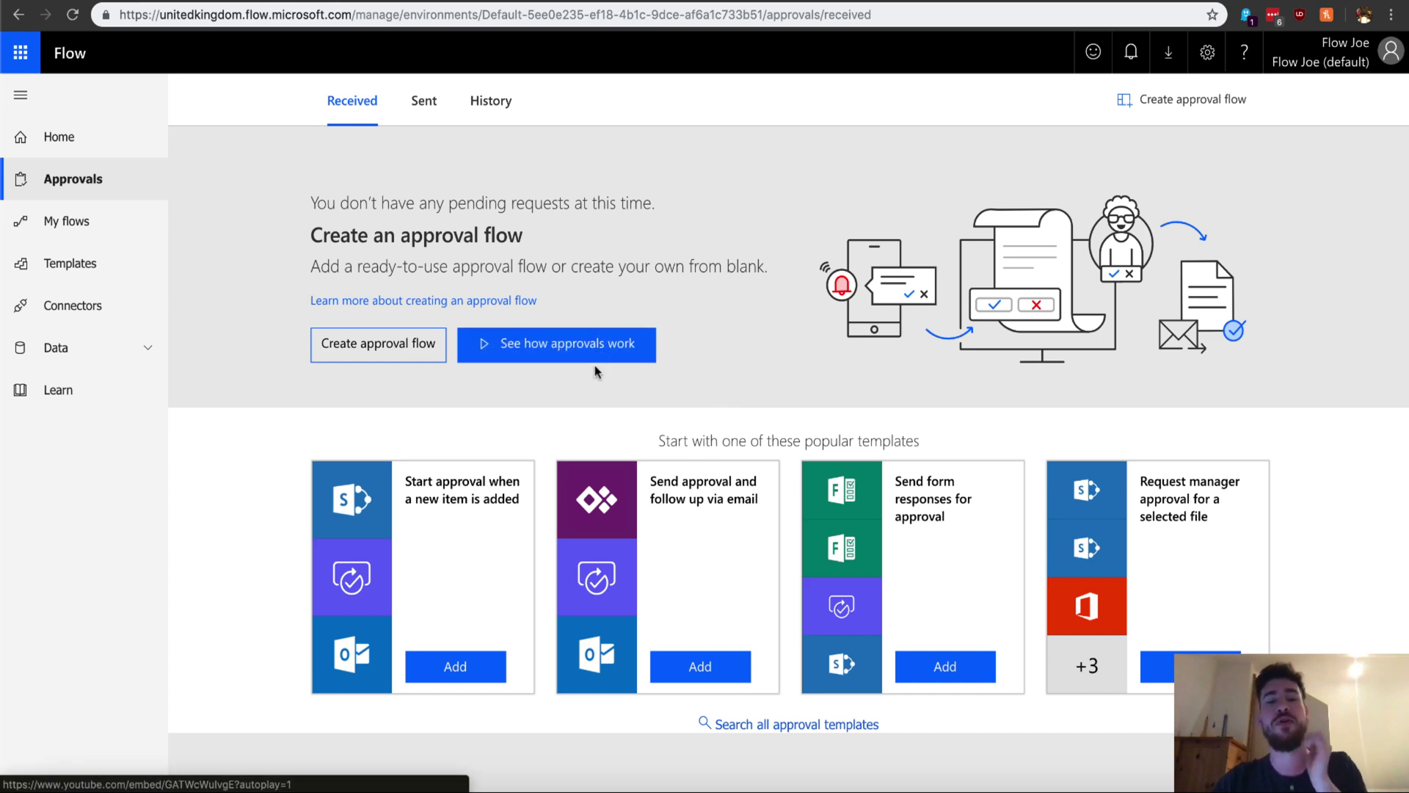
scroll(492, 562, "down", 1)
scroll(492, 562, "up", 1)
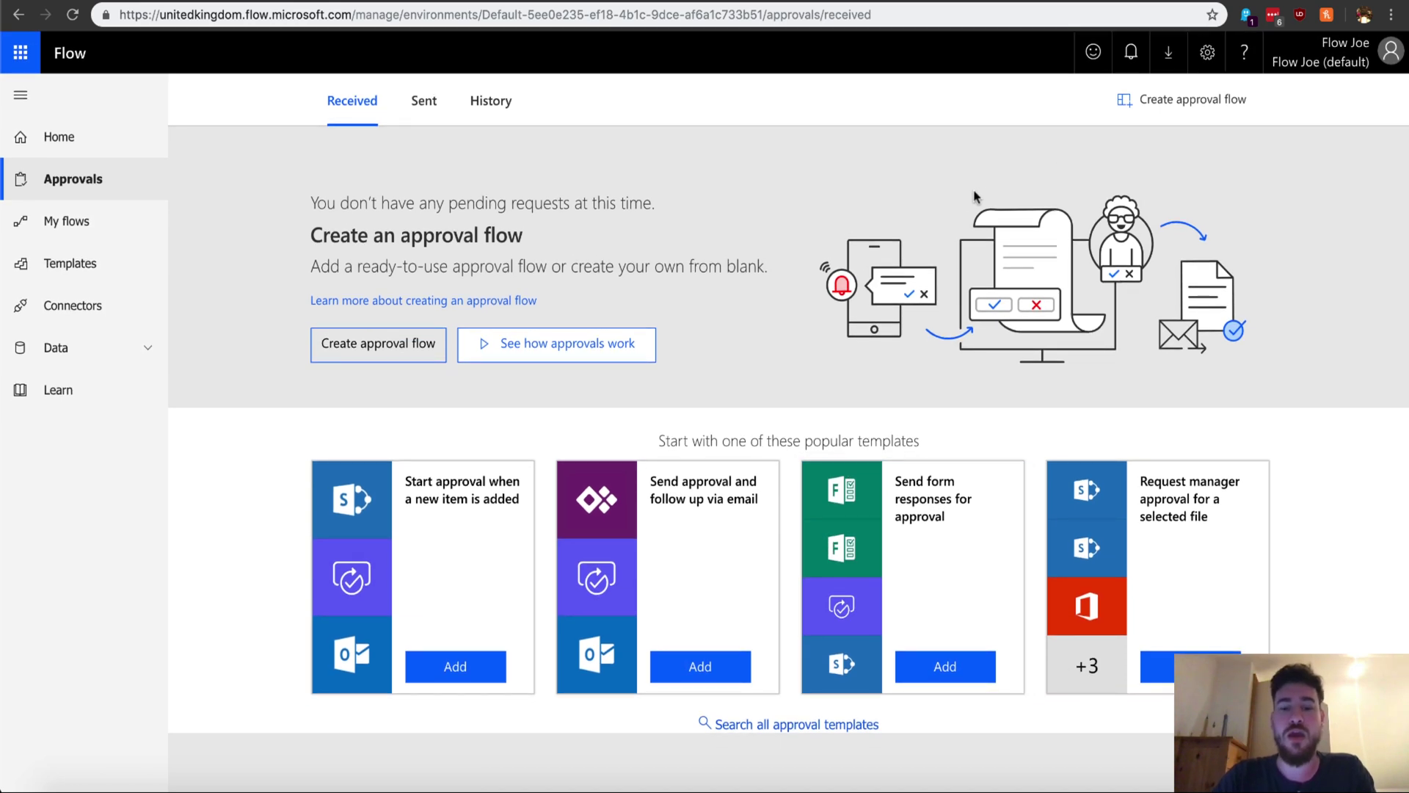
left_click(418, 108)
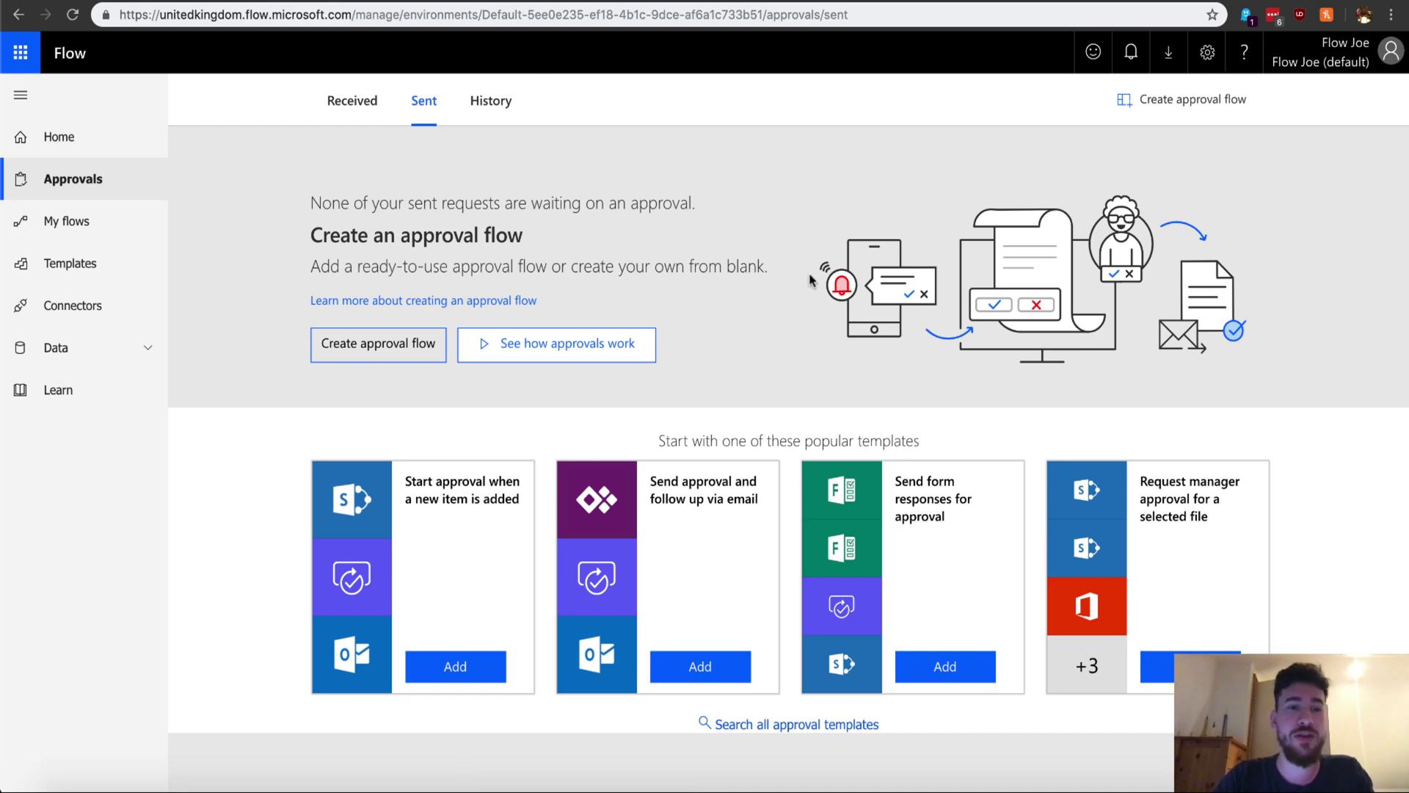
left_click(353, 100)
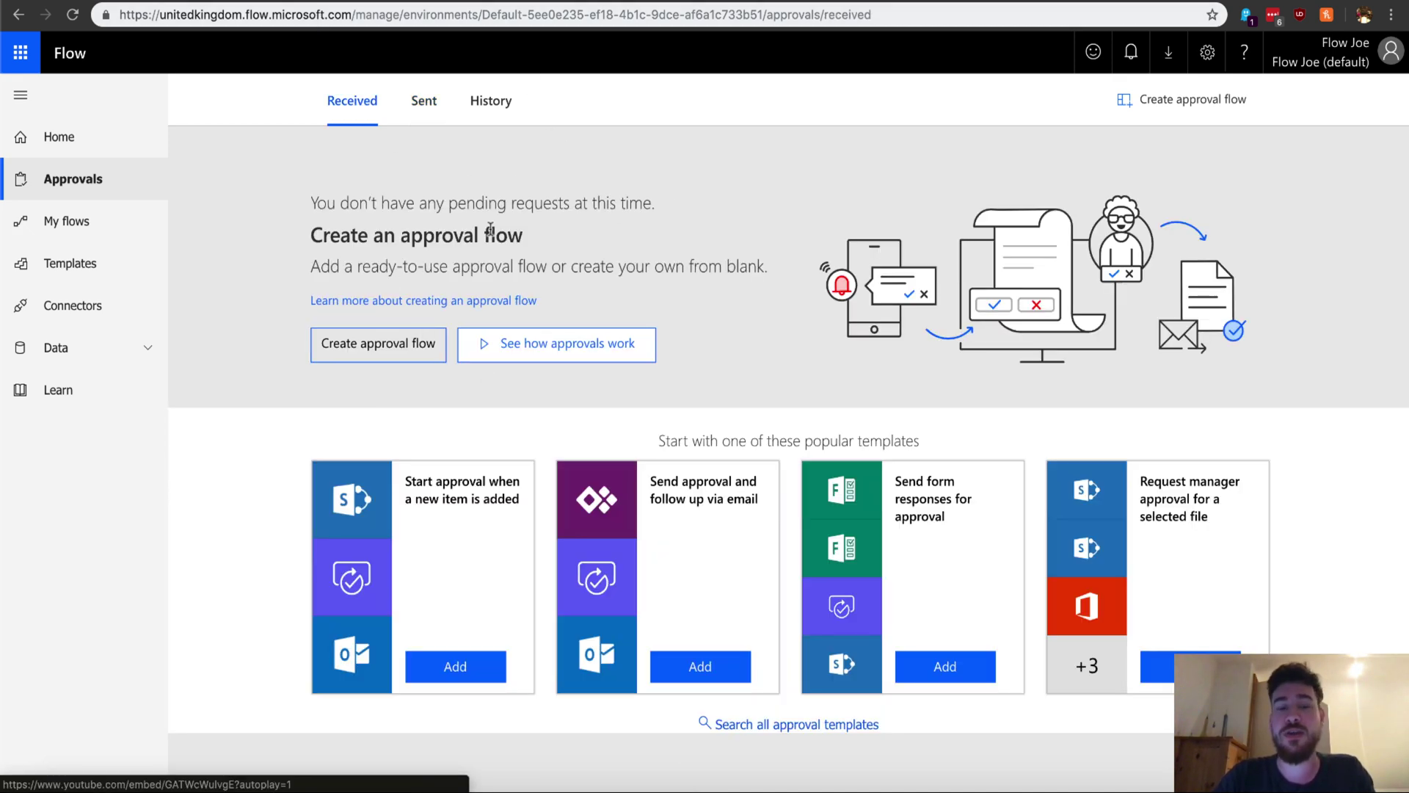
left_click(505, 101)
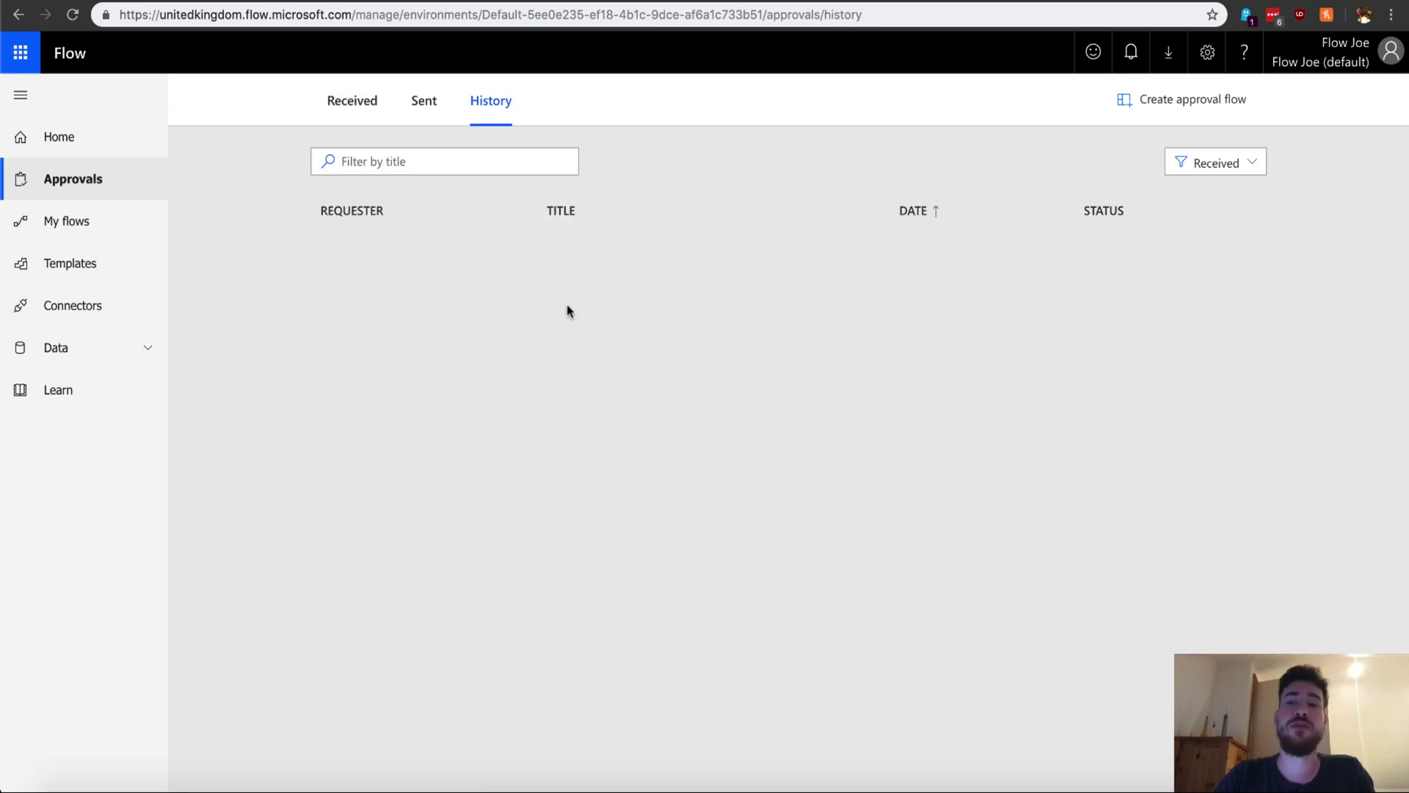
scroll(568, 320, "down", 1)
scroll(569, 320, "down", 1)
scroll(569, 321, "up", 1)
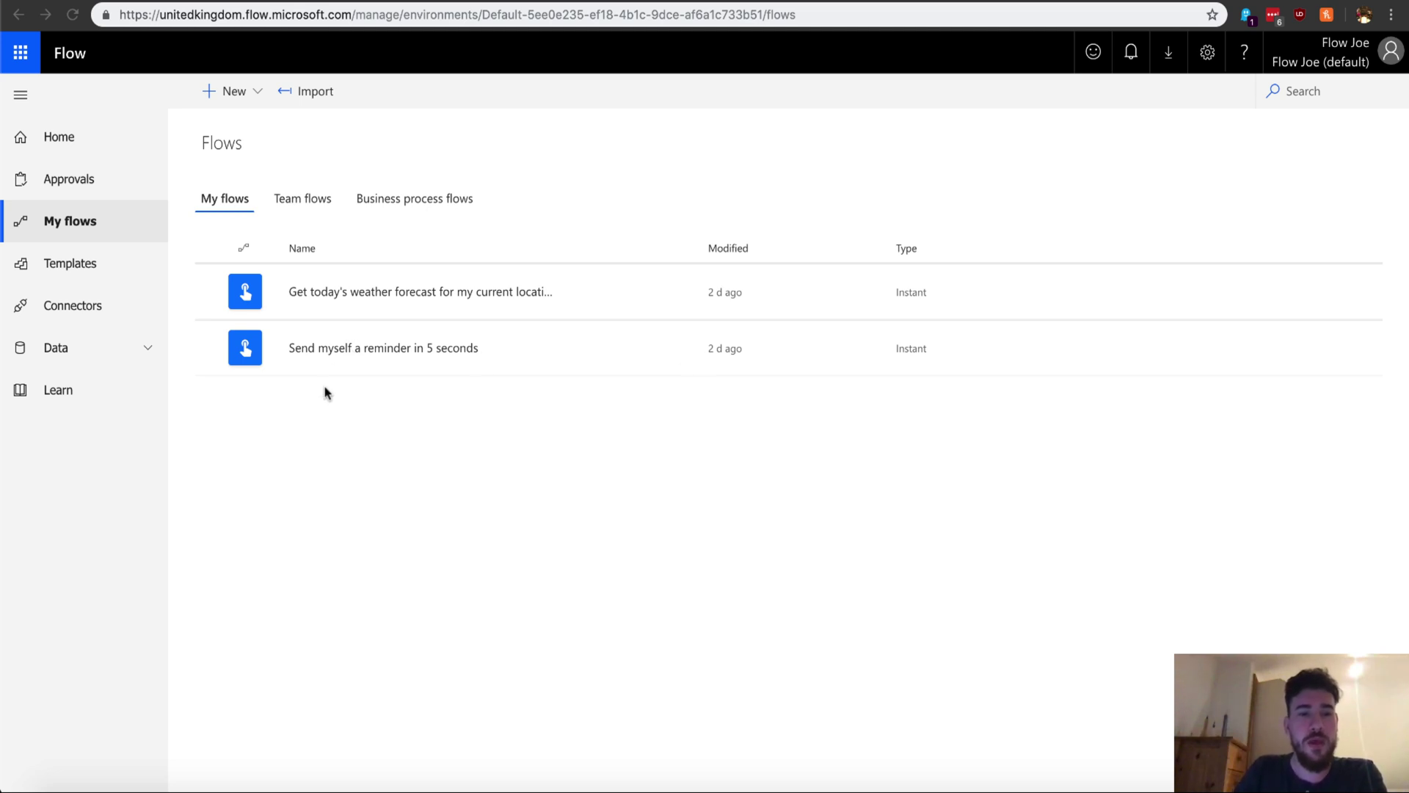
View the options for creating a new flow in My flows, leaving without choosing one
left_click(228, 94)
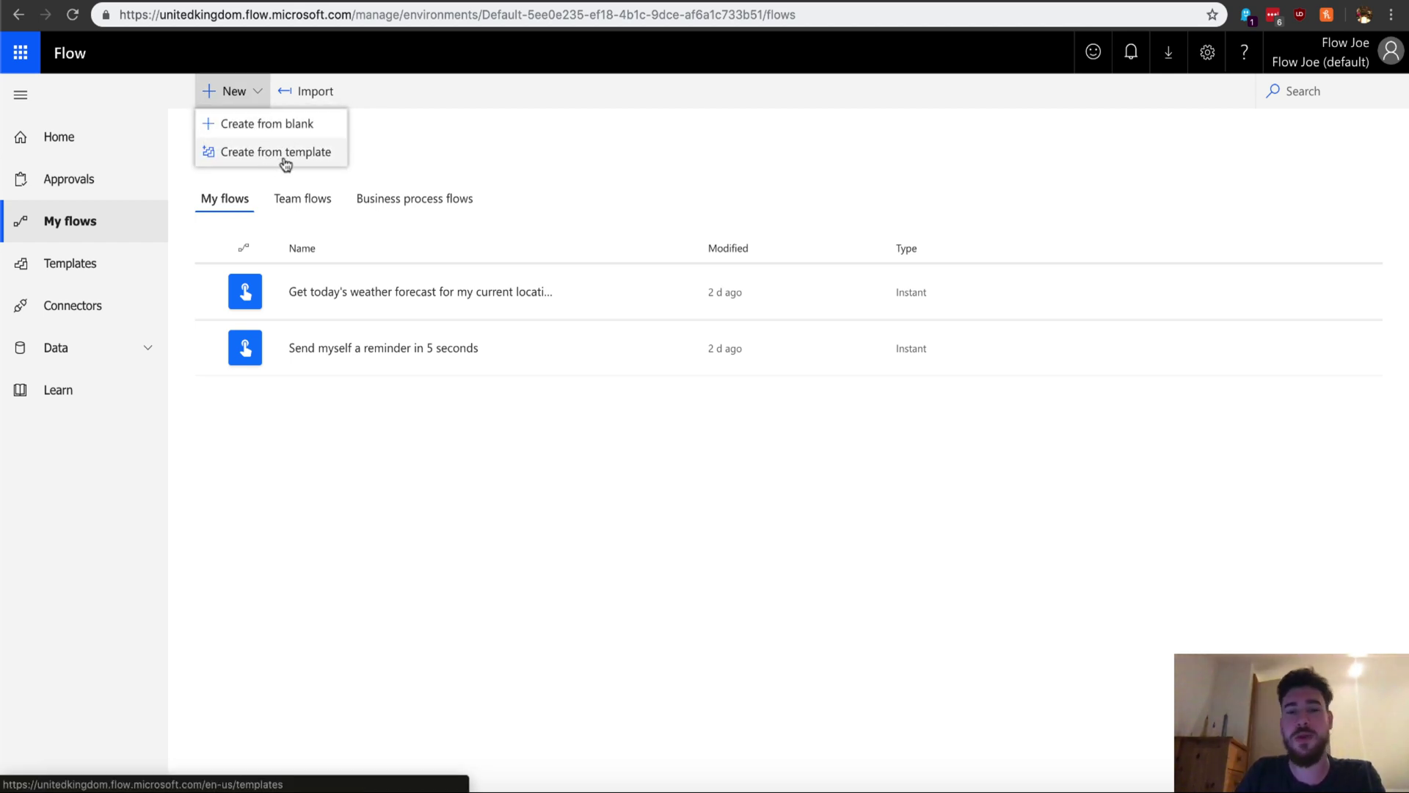
left_click(359, 485)
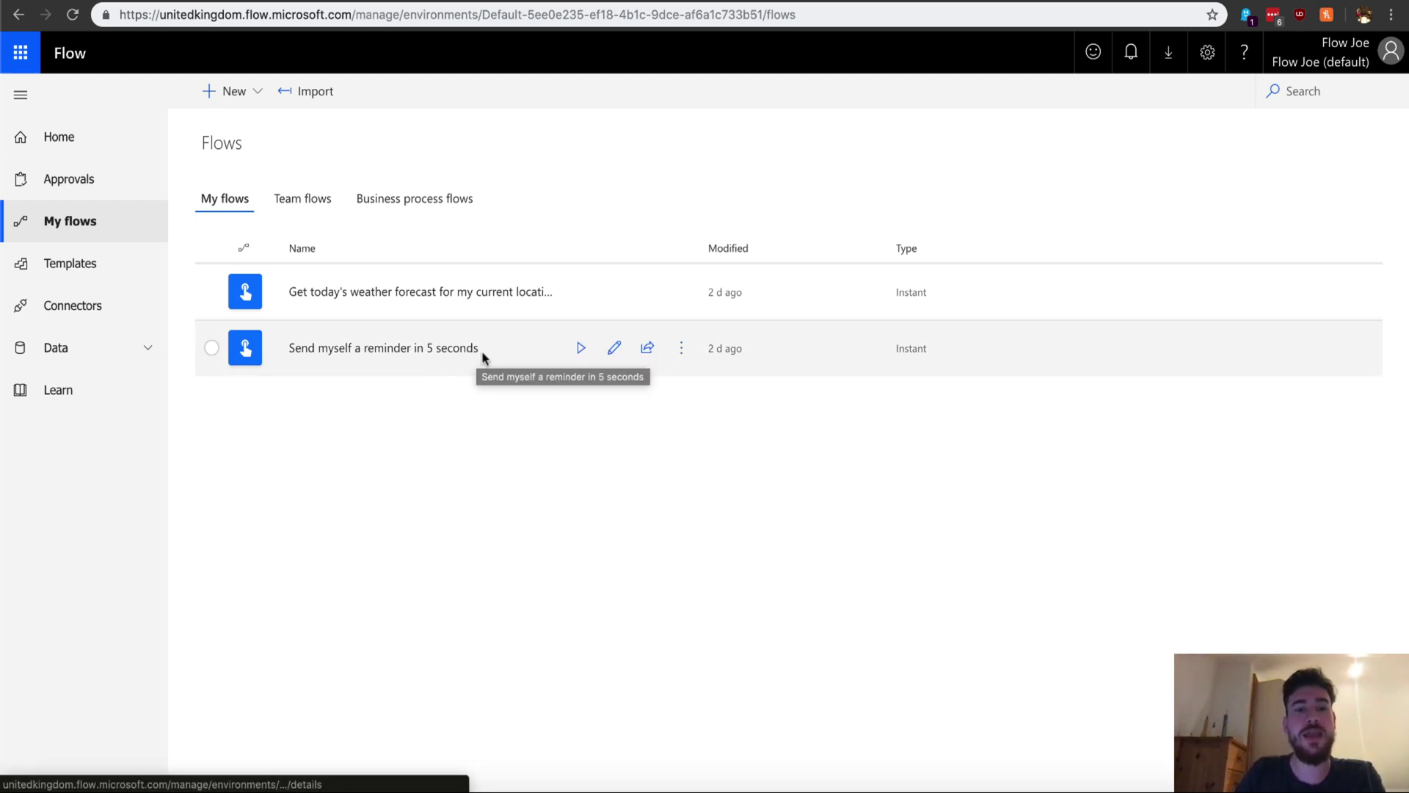
Run the Send myself a reminder in 5 seconds flow and open its run activity
left_click(580, 353)
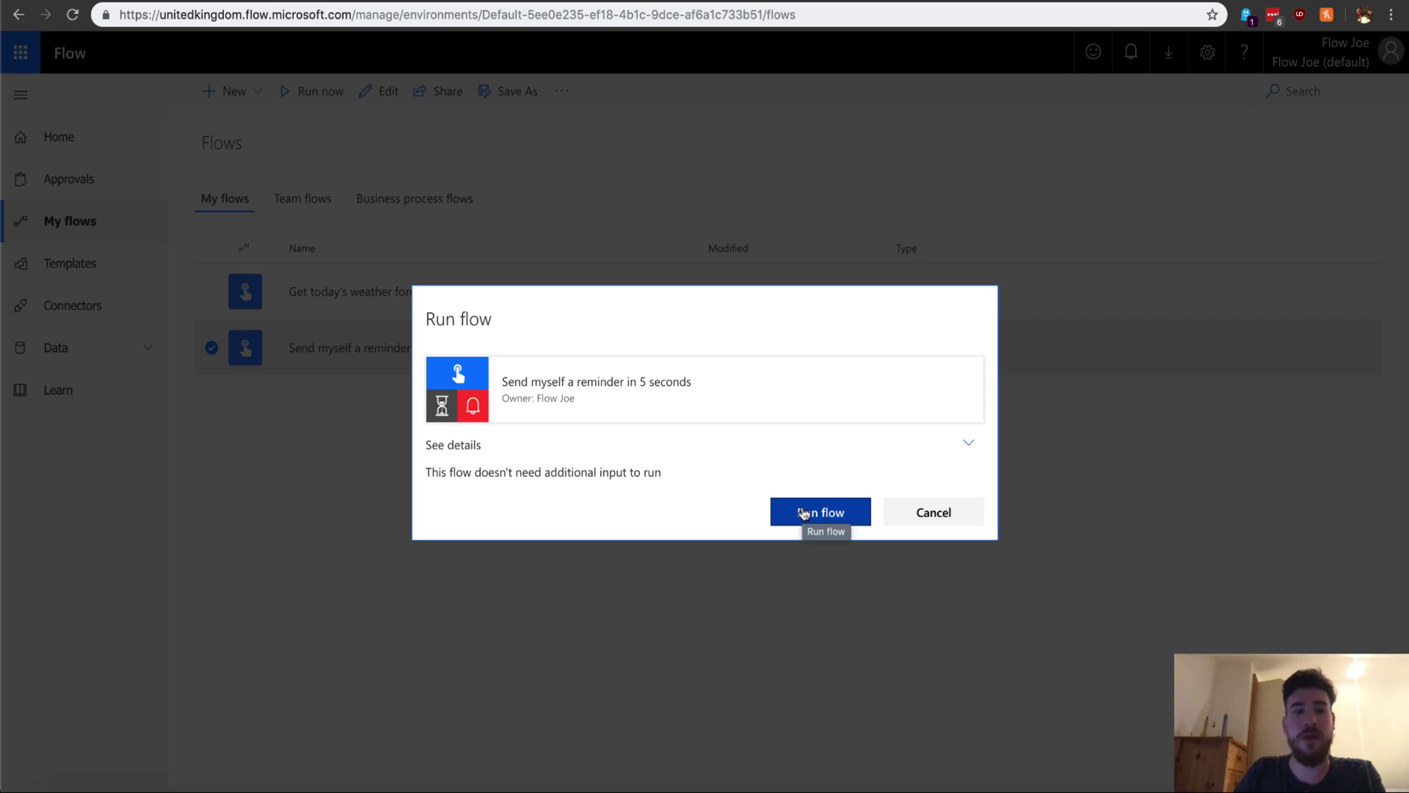
left_click(805, 514)
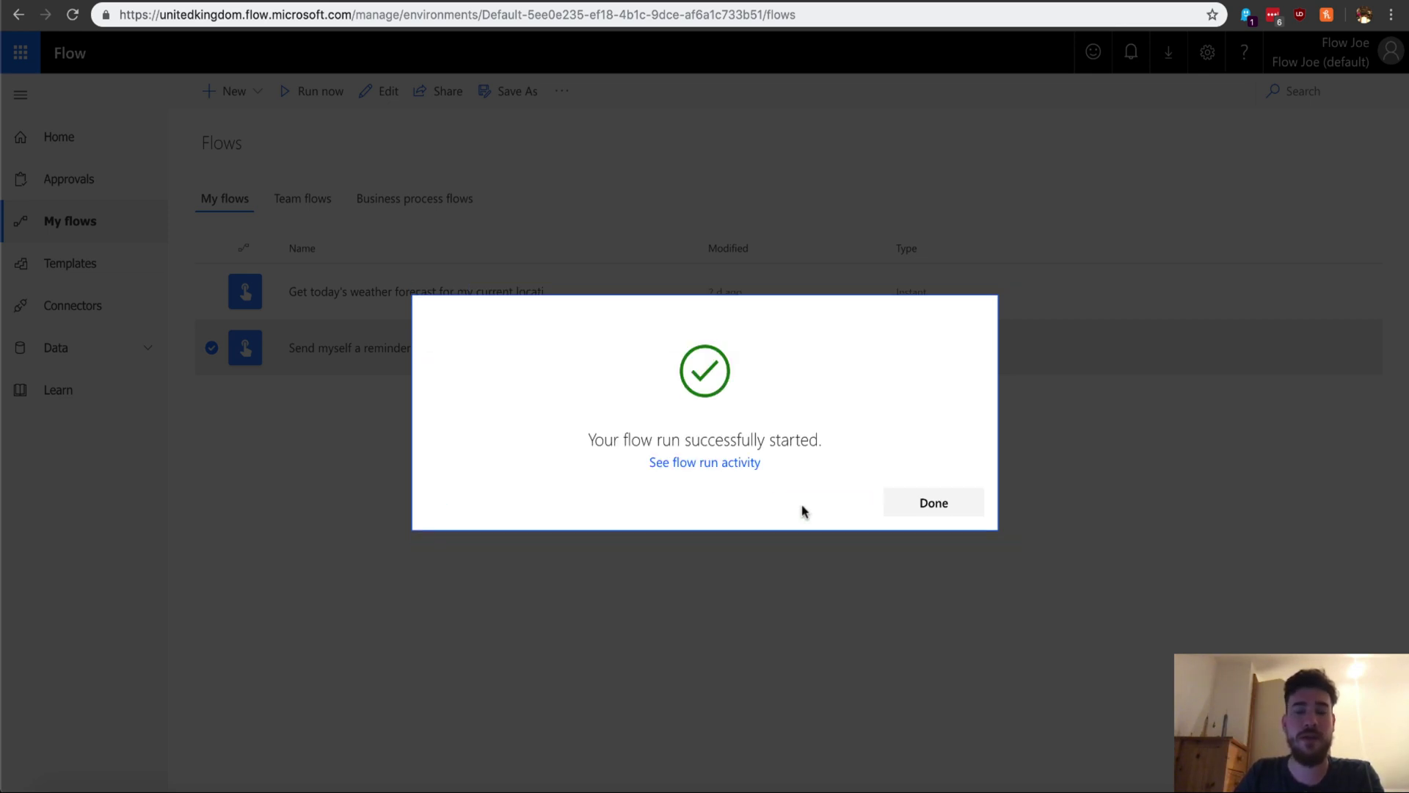
left_click(720, 465)
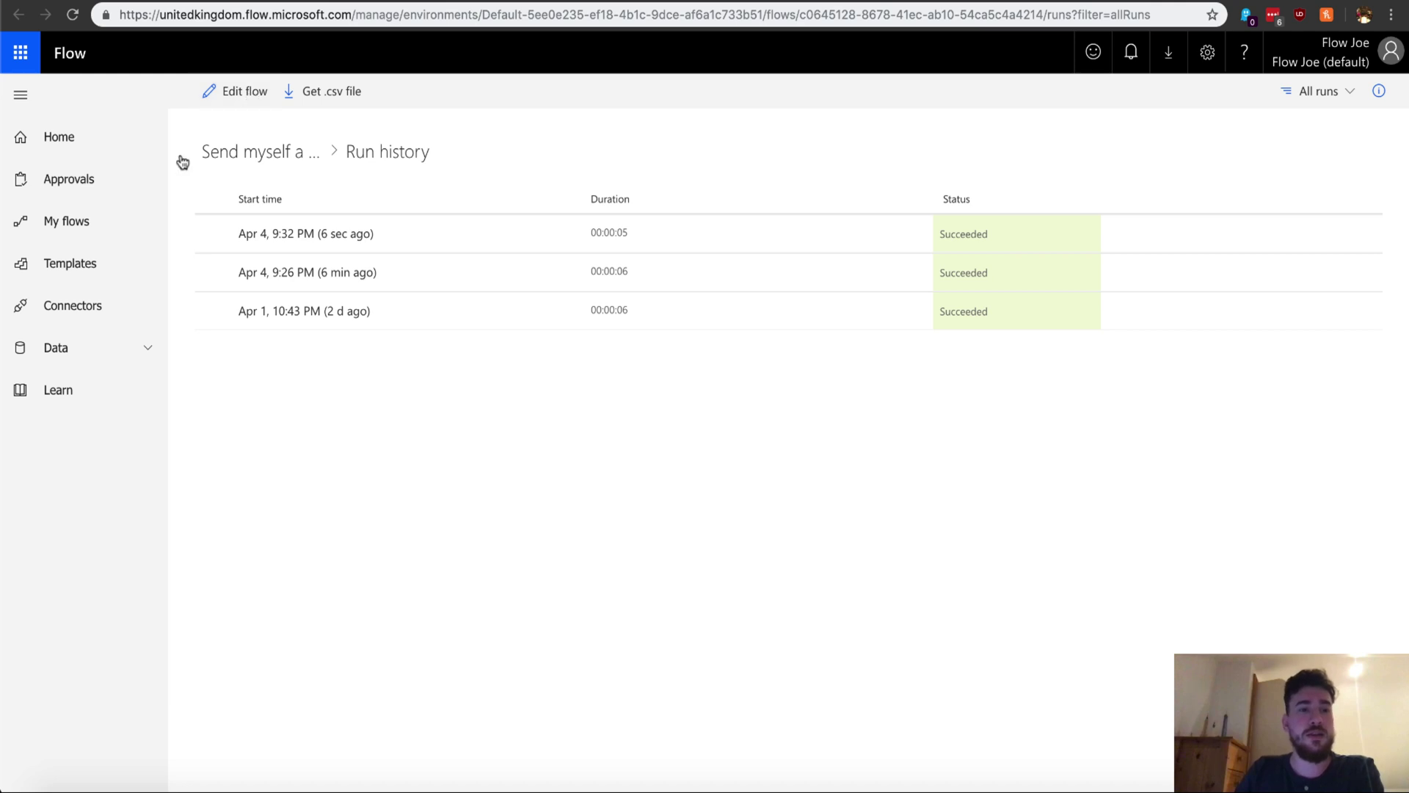
Open the Send myself a reminder in 5 seconds flow for editing and expand its manual trigger, Delay and push notification steps
left_click(126, 232)
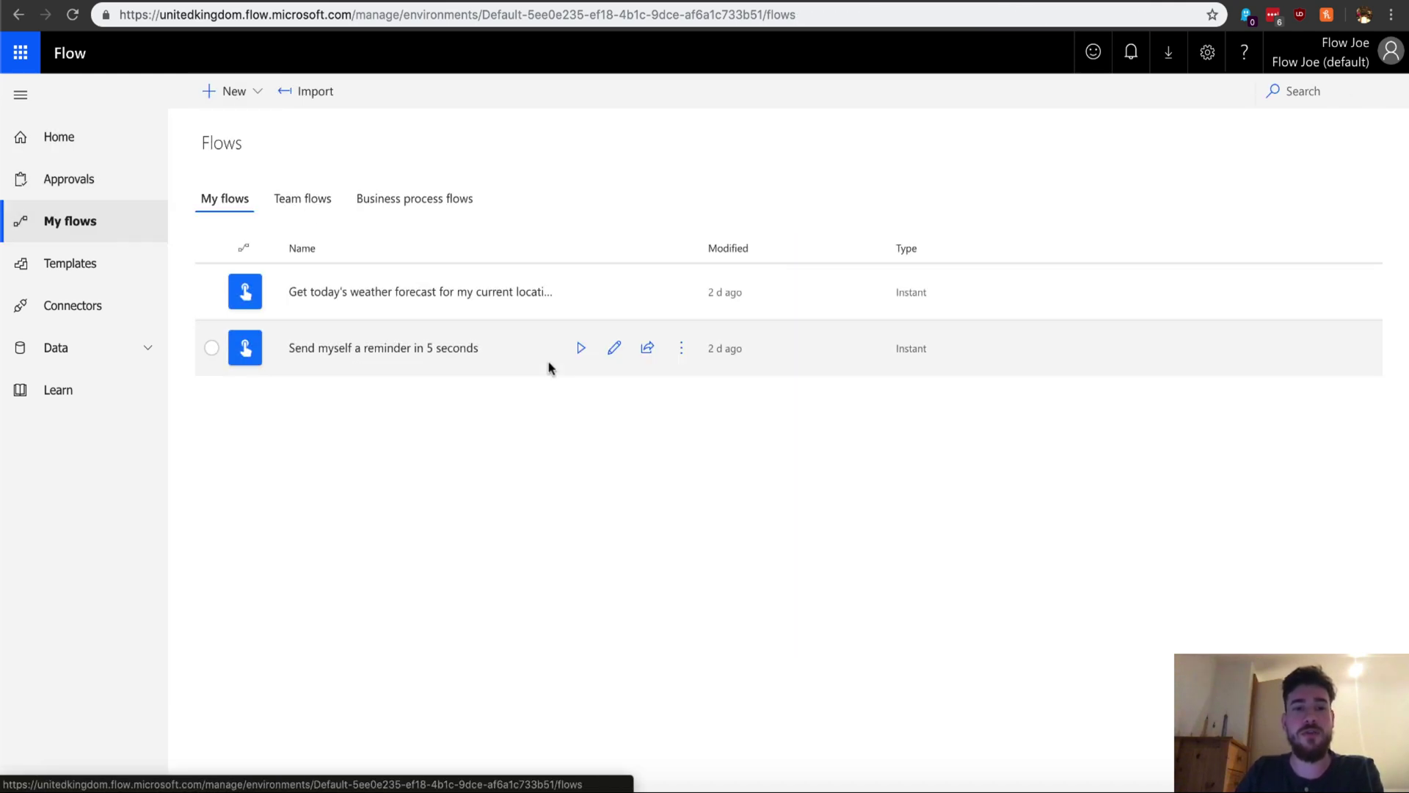
left_click(619, 359)
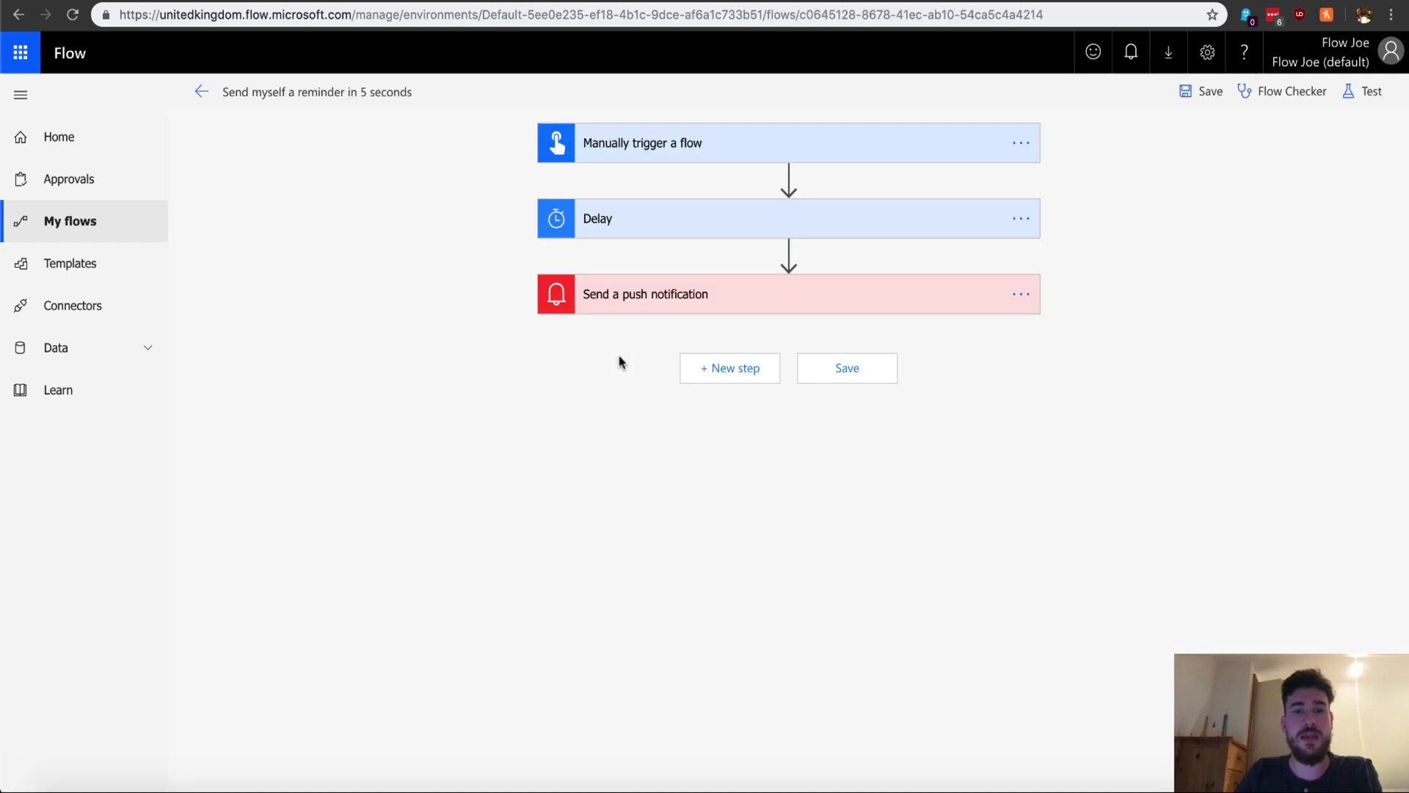
left_click(845, 148)
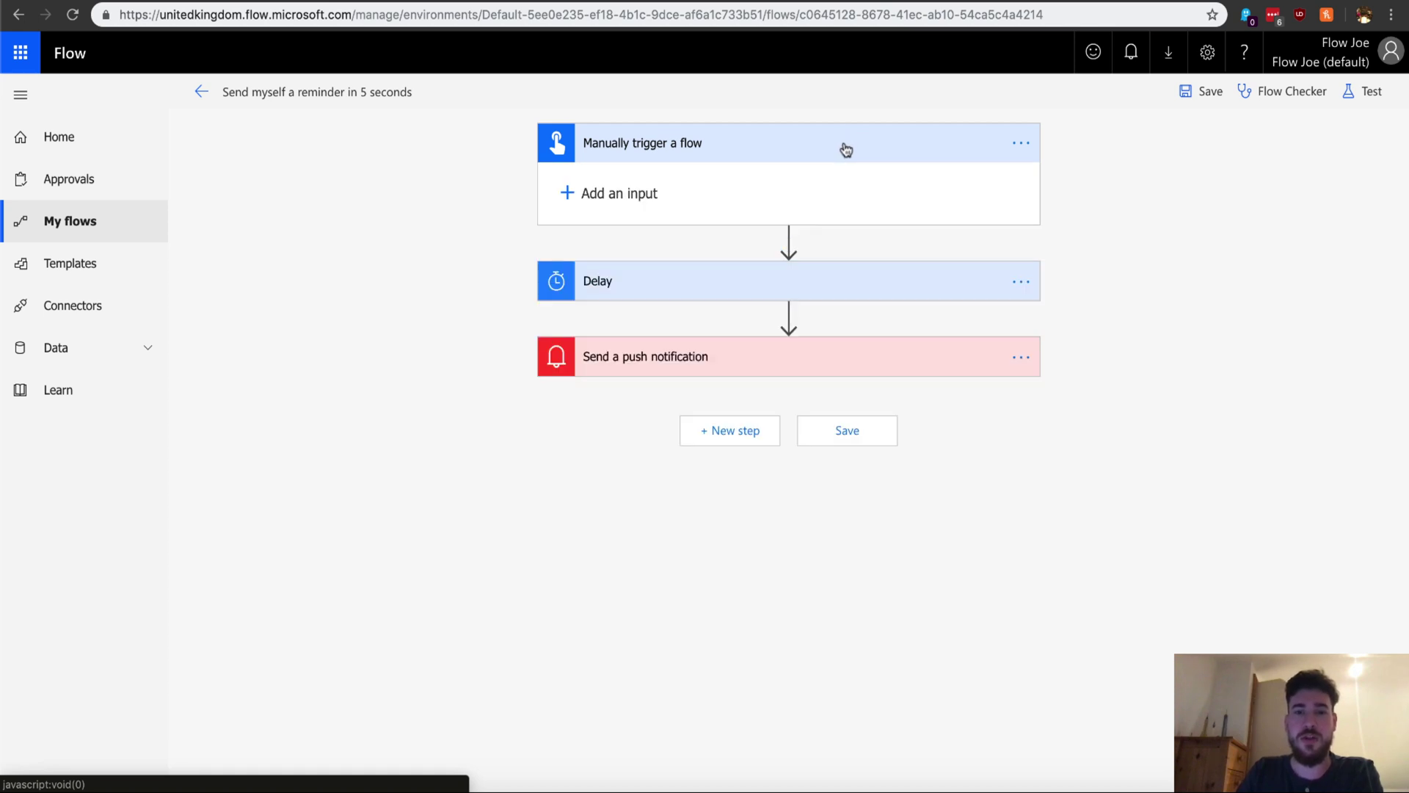
left_click(862, 285)
left_click(887, 436)
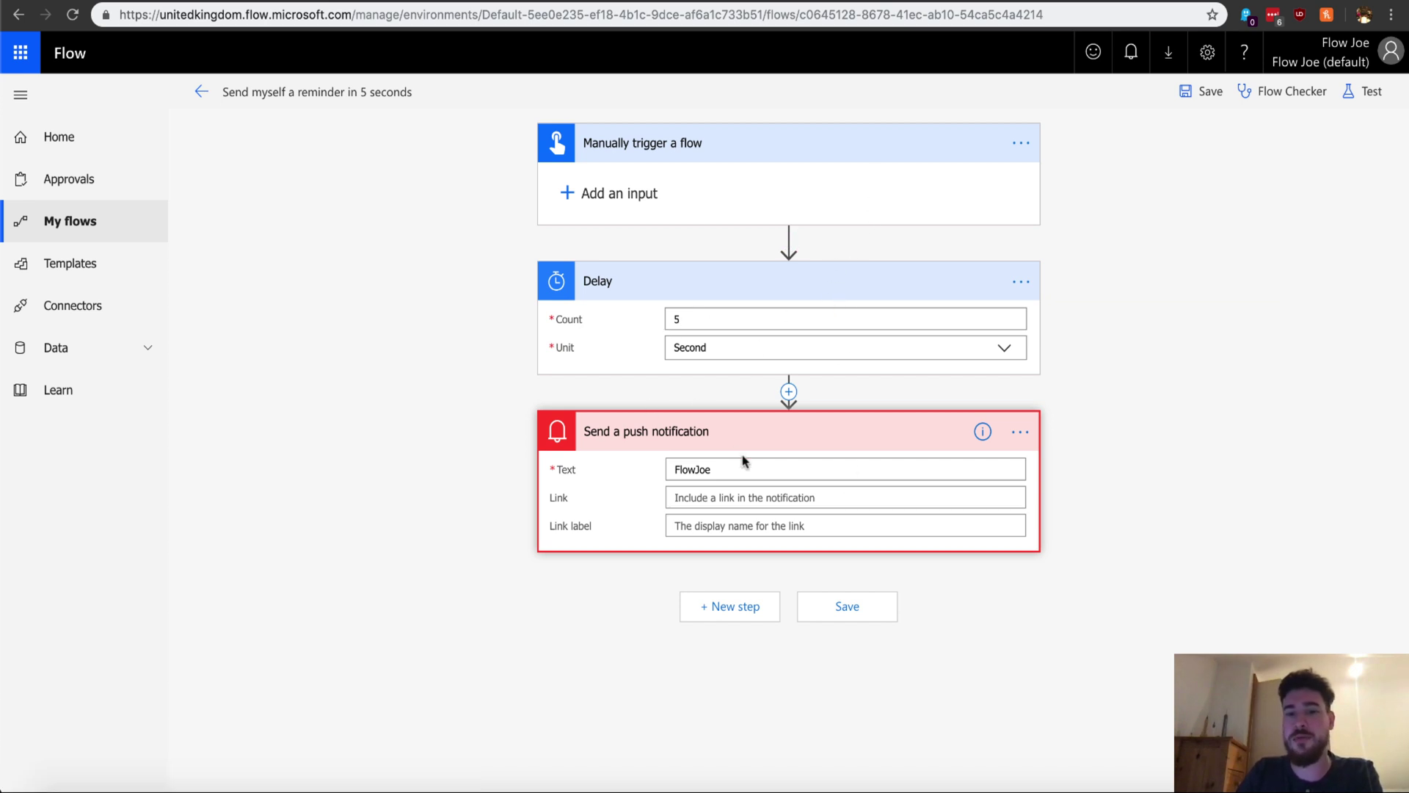
Return to My flows, look at the Team flows and Business process flows lists, and open the package import page
left_click(109, 224)
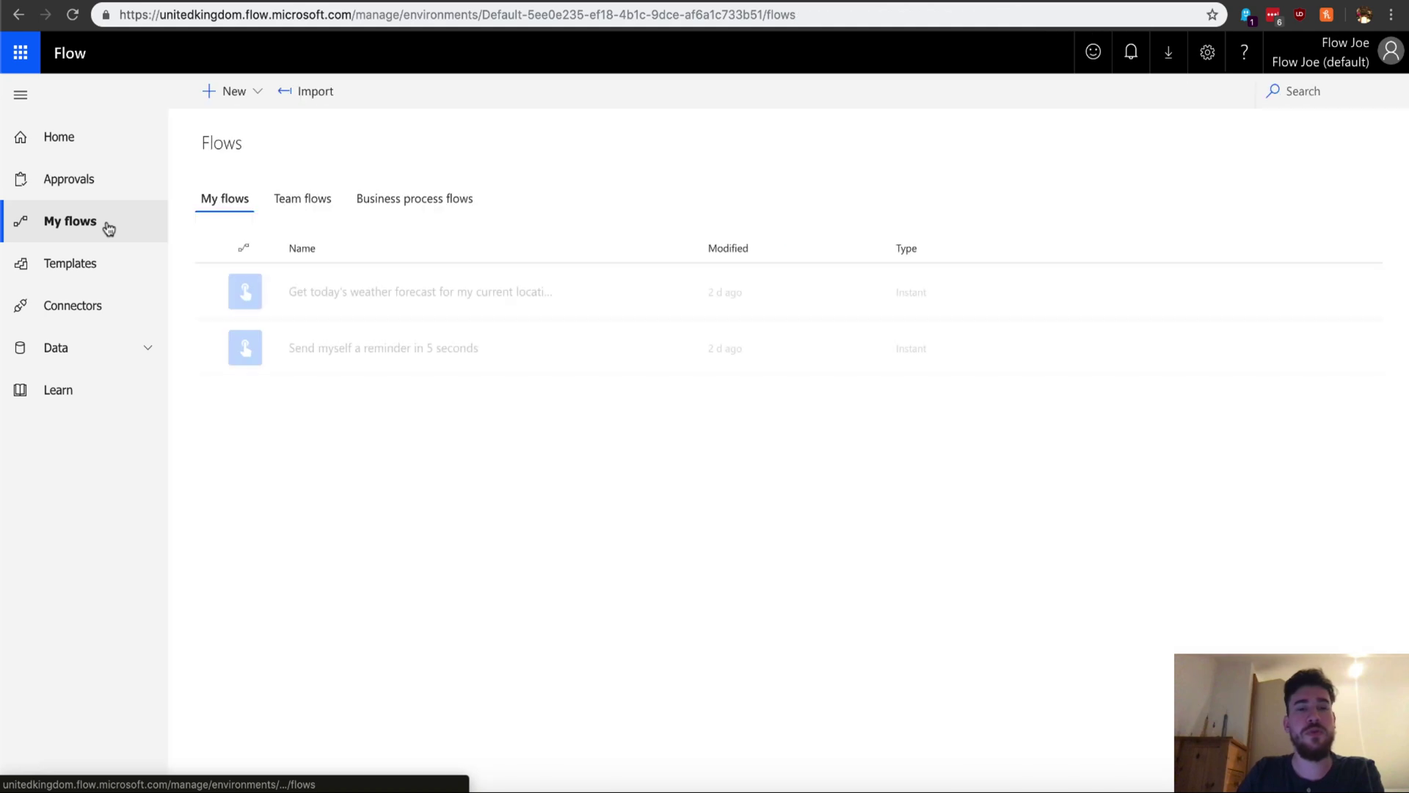
left_click(291, 202)
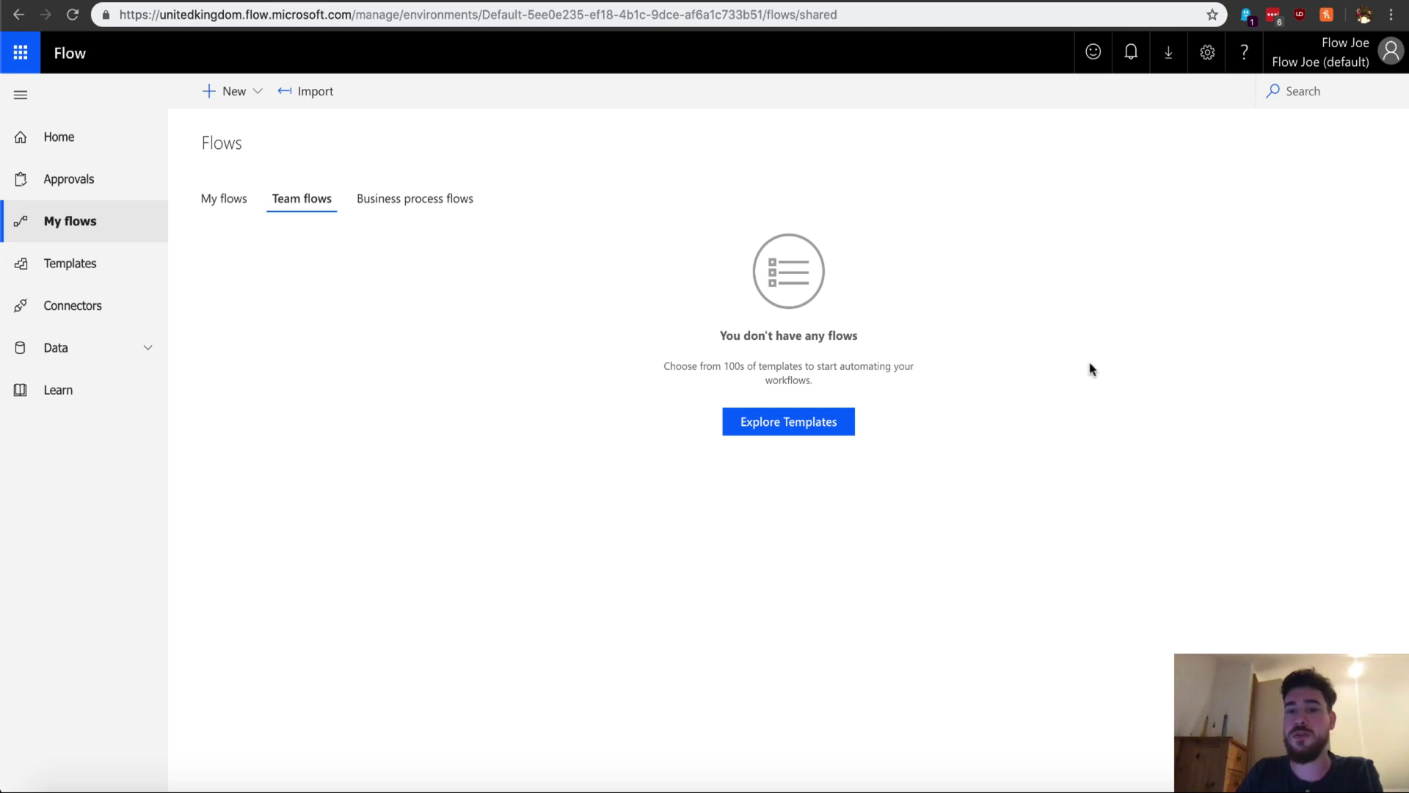
left_click(414, 201)
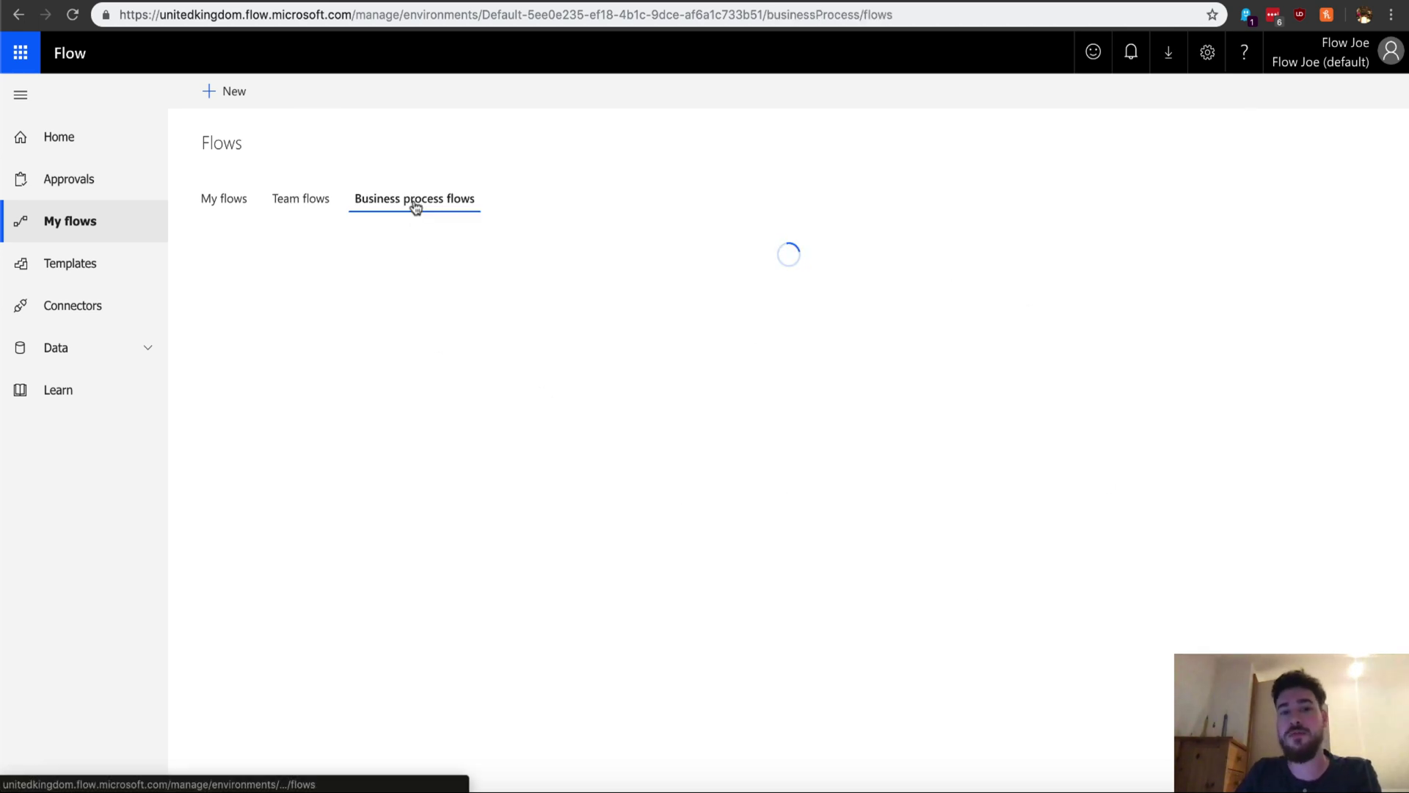
left_click(229, 198)
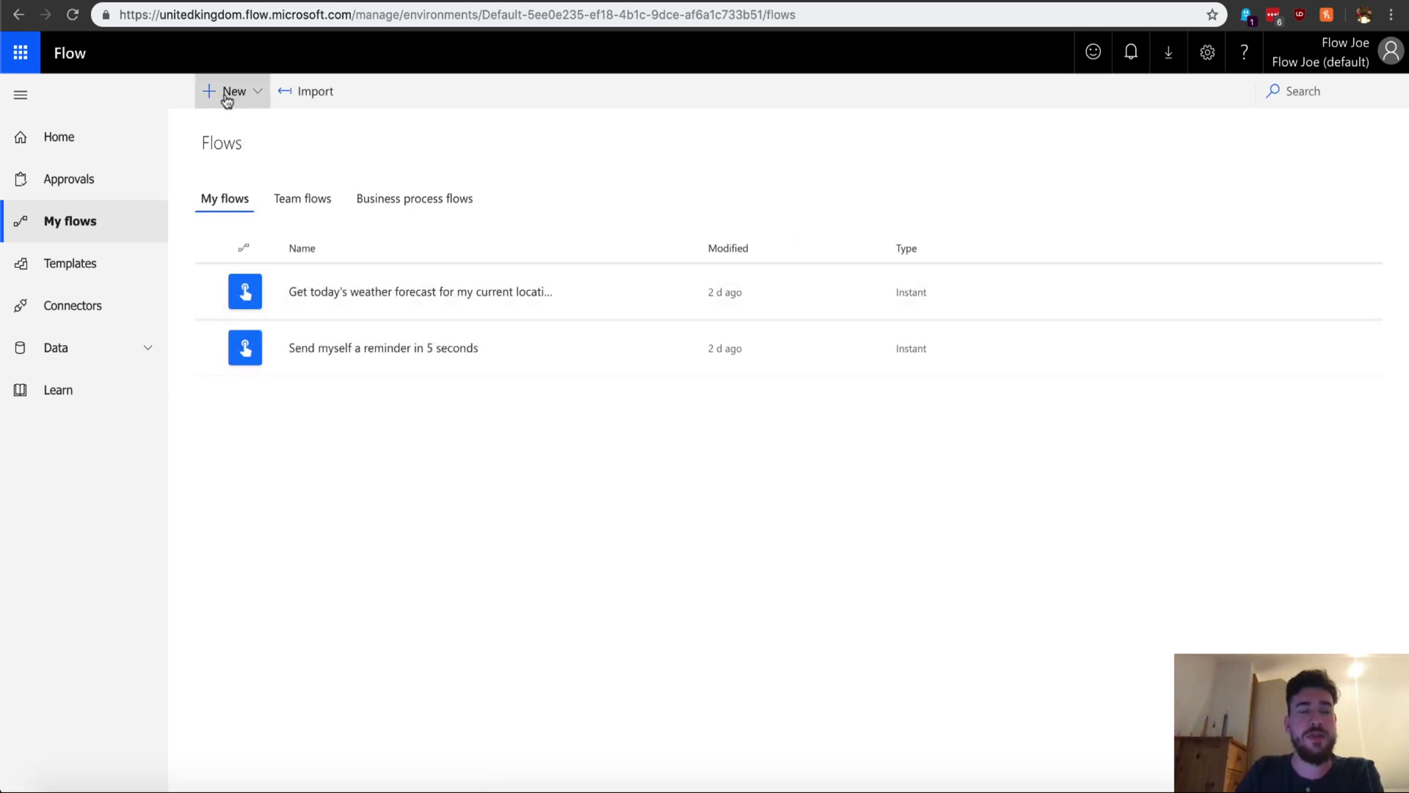
left_click(295, 97)
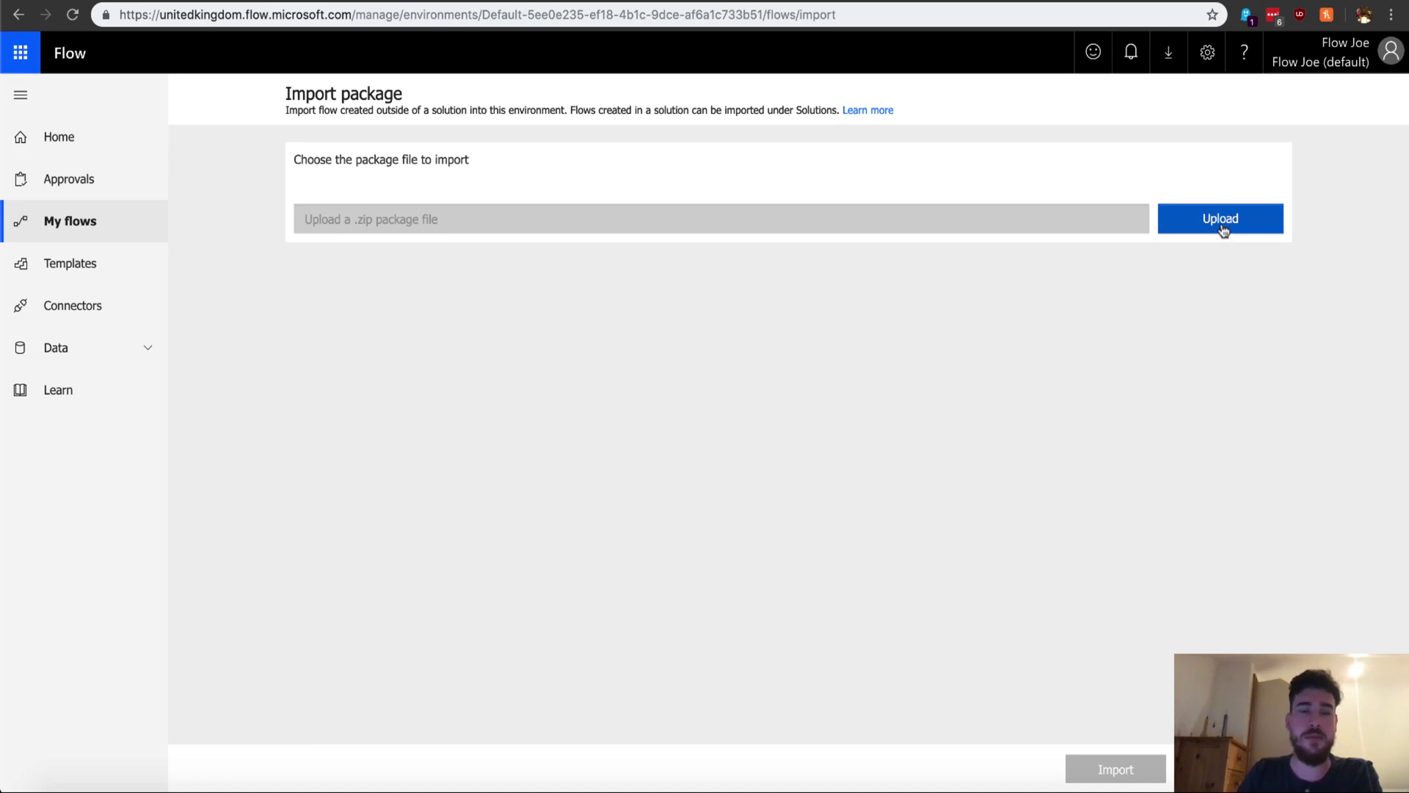
Go back to the flow list and view the additional actions available for the Send myself a reminder in 5 seconds flow
left_click(102, 223)
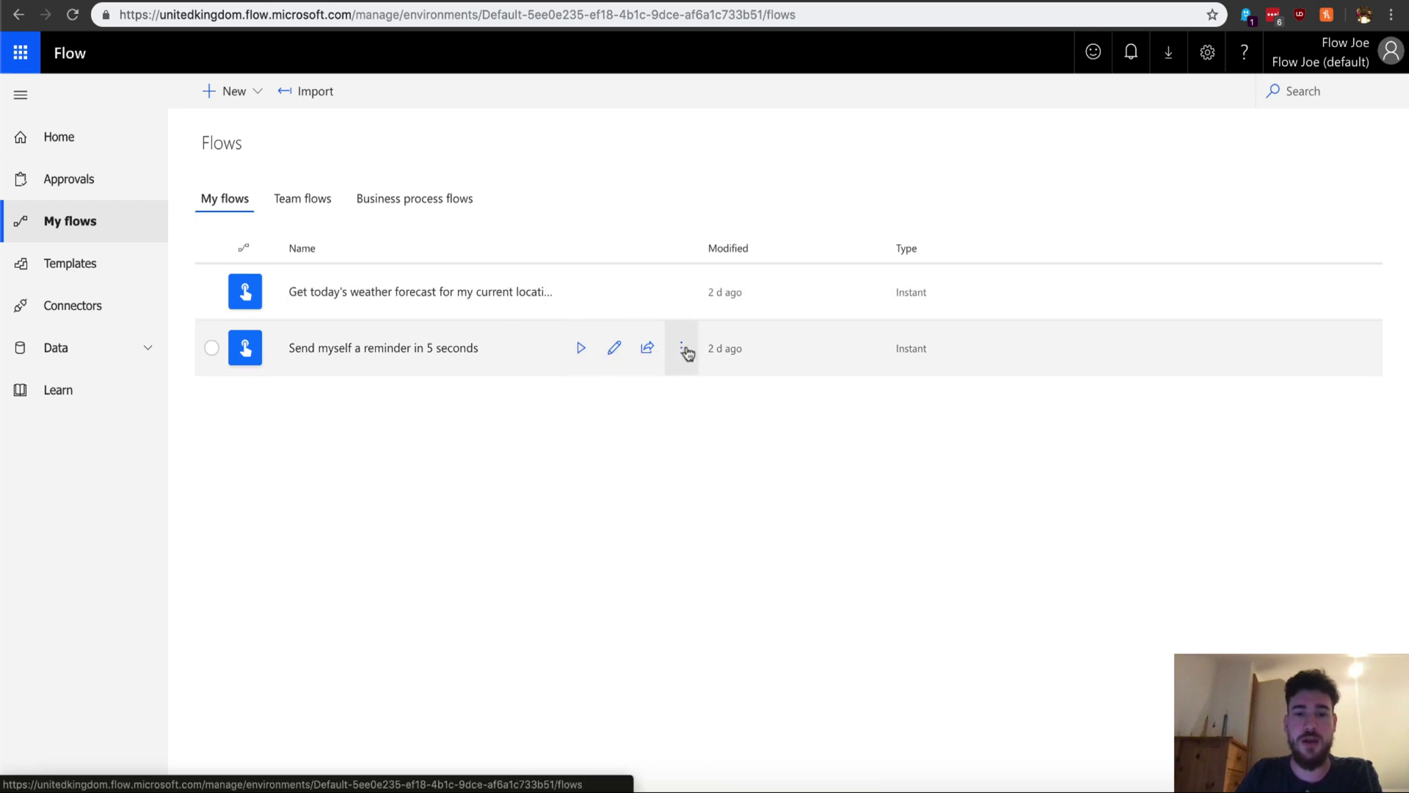
left_click(682, 349)
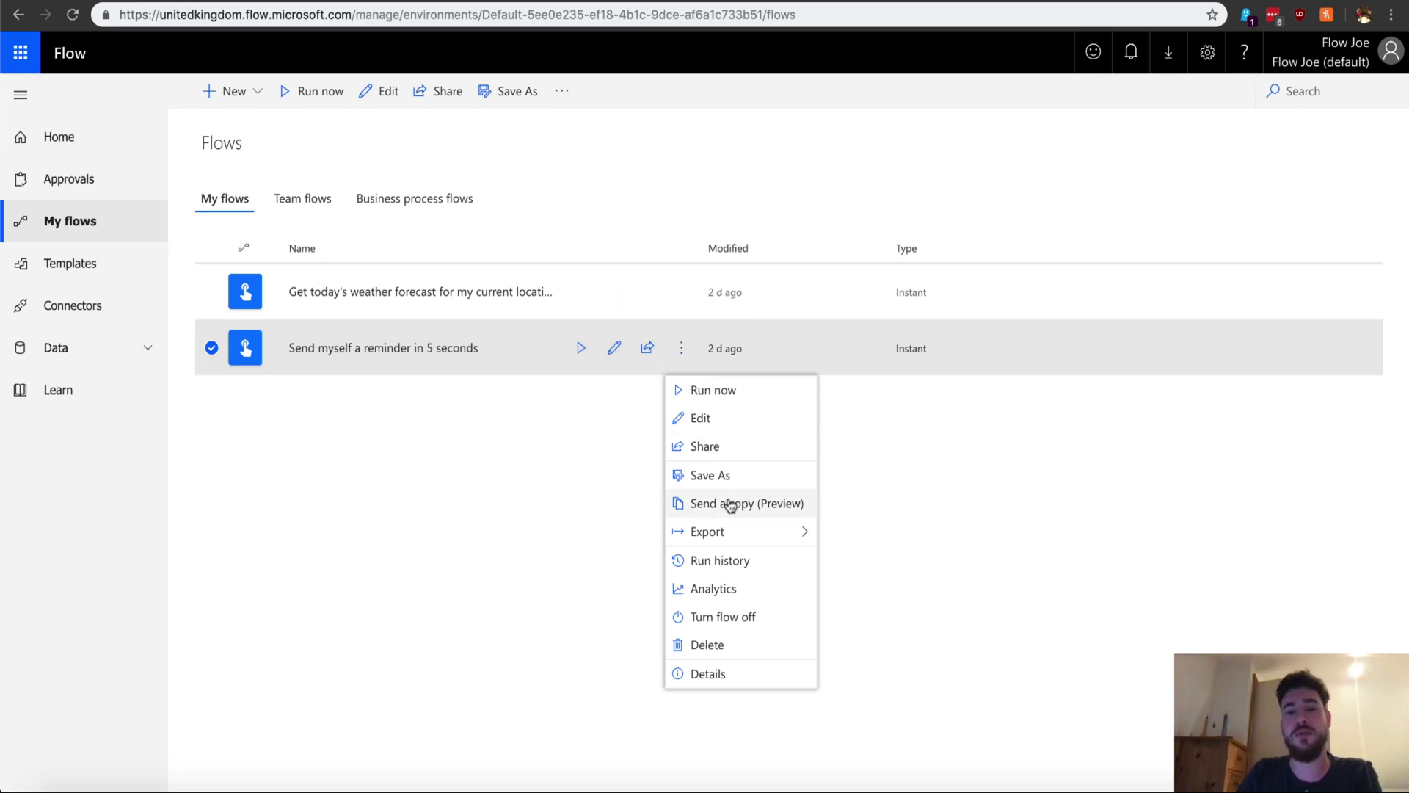
mouse_move(743, 541)
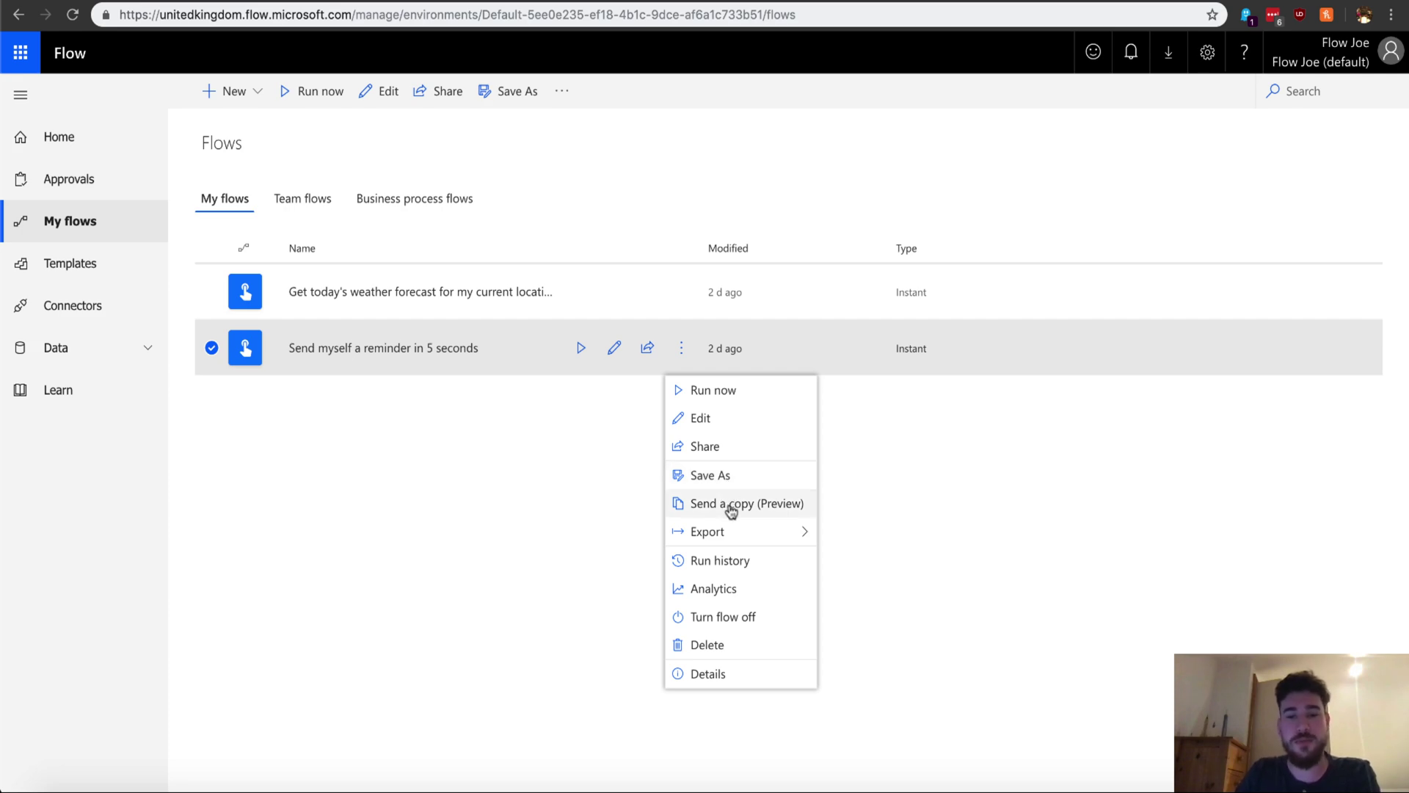
left_click(490, 455)
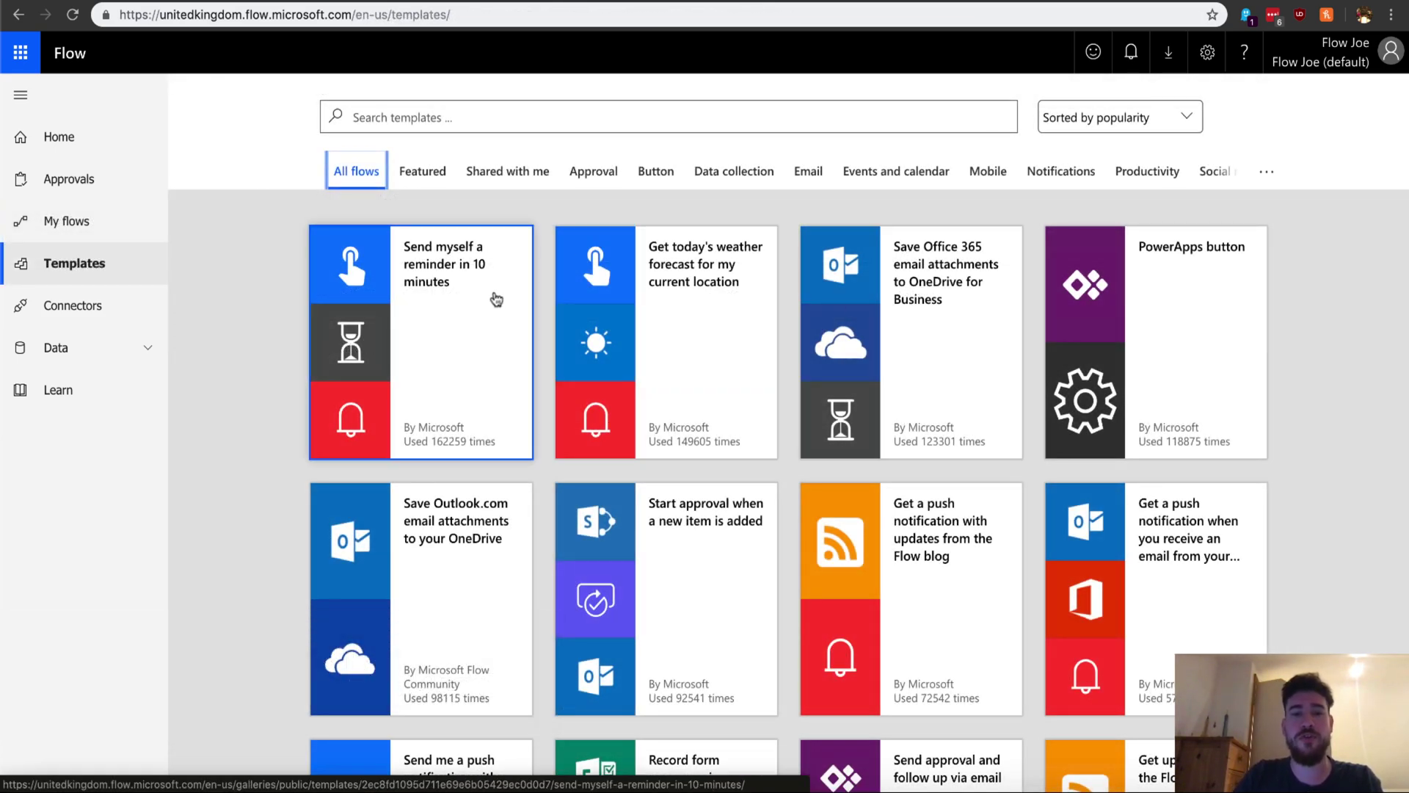
Browse the gallery of all flow templates sorted by popularity
scroll(496, 327, "down", 1)
scroll(496, 327, "down", 1)
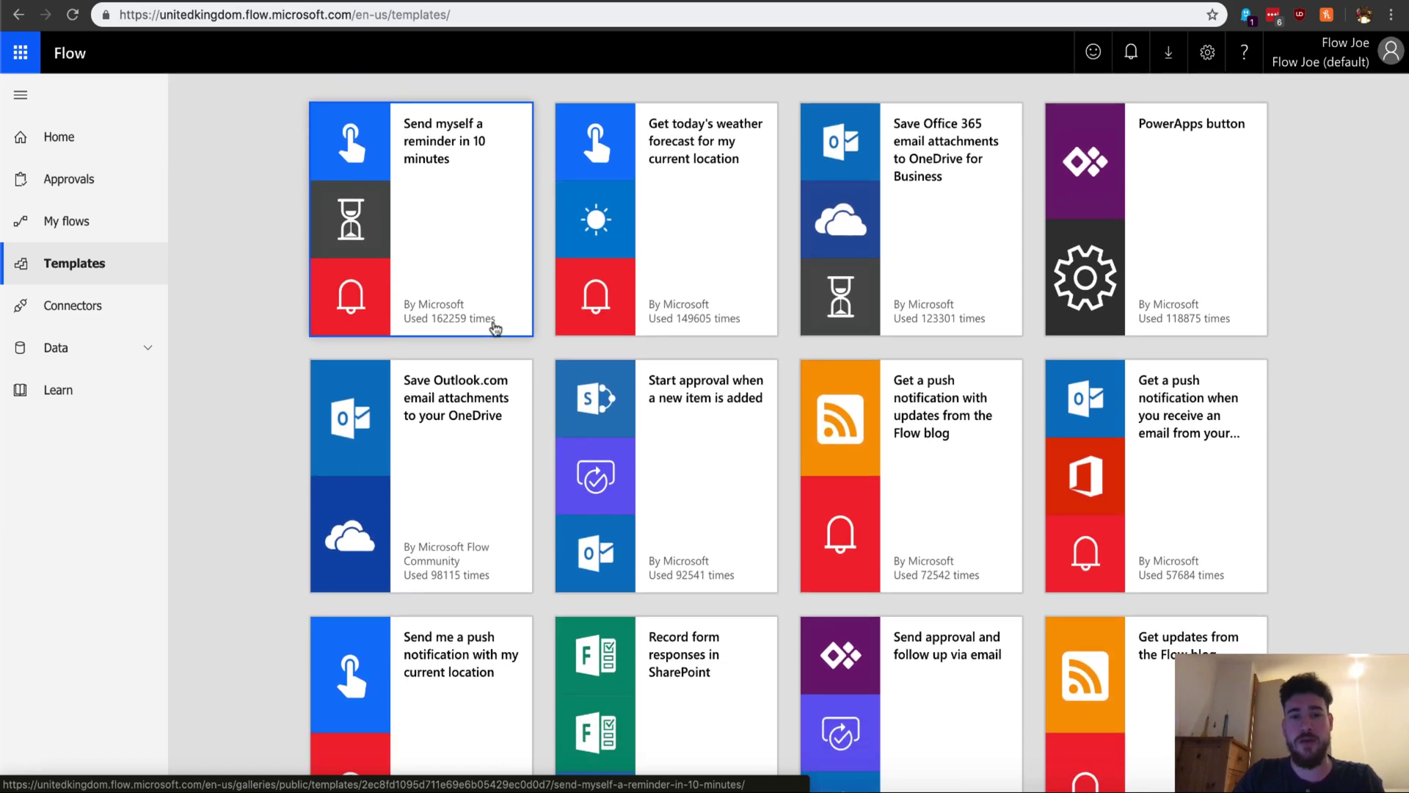
scroll(495, 327, "down", 1)
scroll(493, 328, "up", 3)
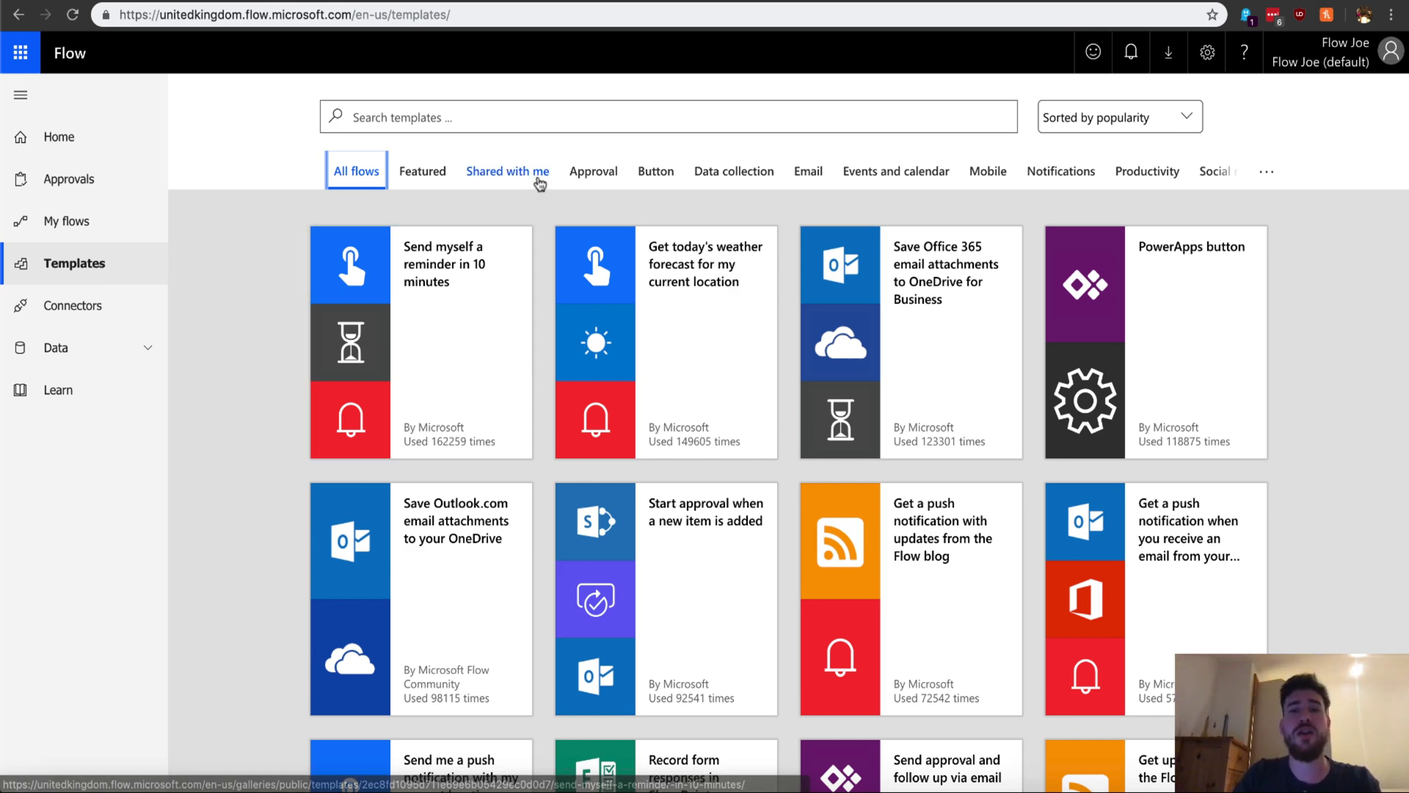
scroll(595, 395, "down", 1)
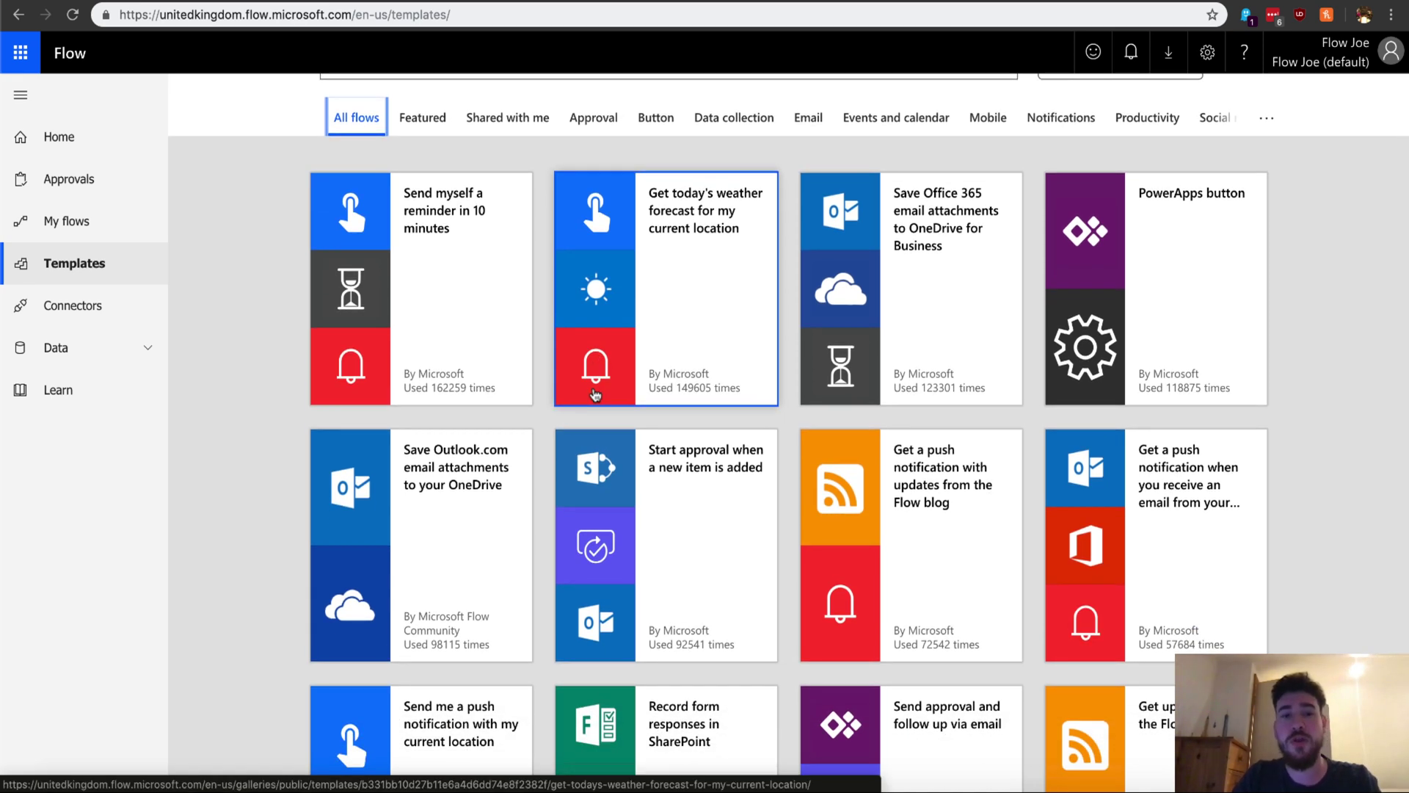
scroll(881, 294, "up", 1)
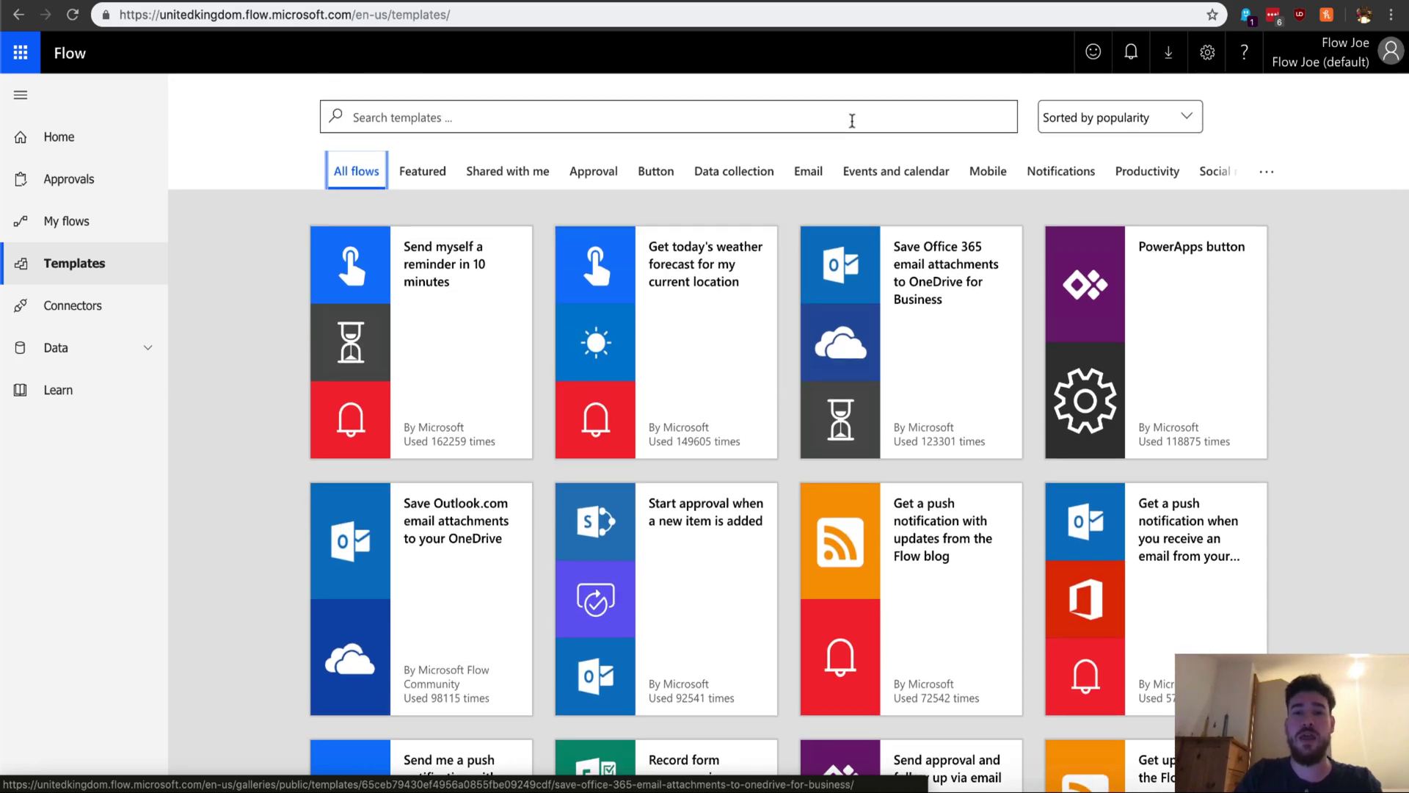
View the templates in the Data collection, Email, Social and Approval categories
left_click(698, 181)
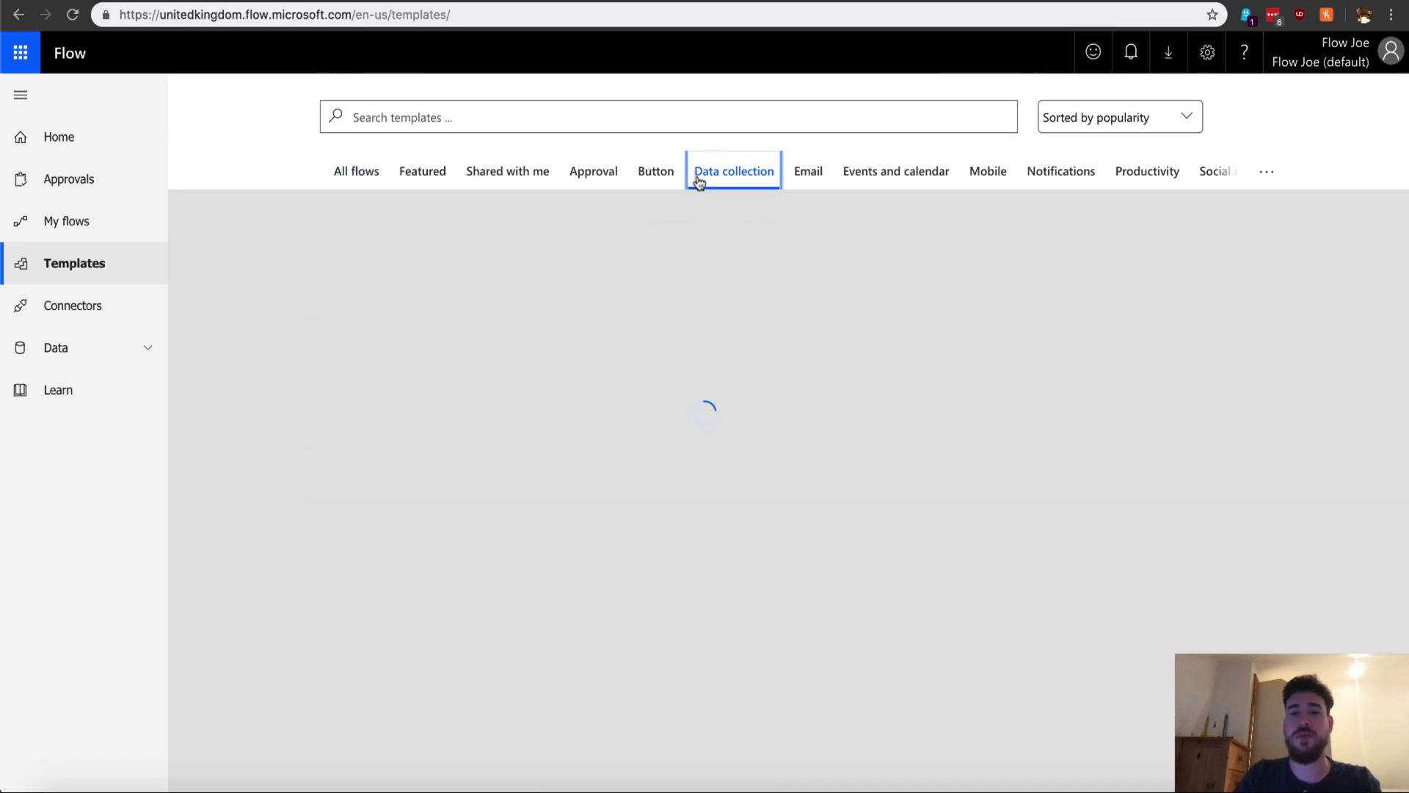
left_click(805, 177)
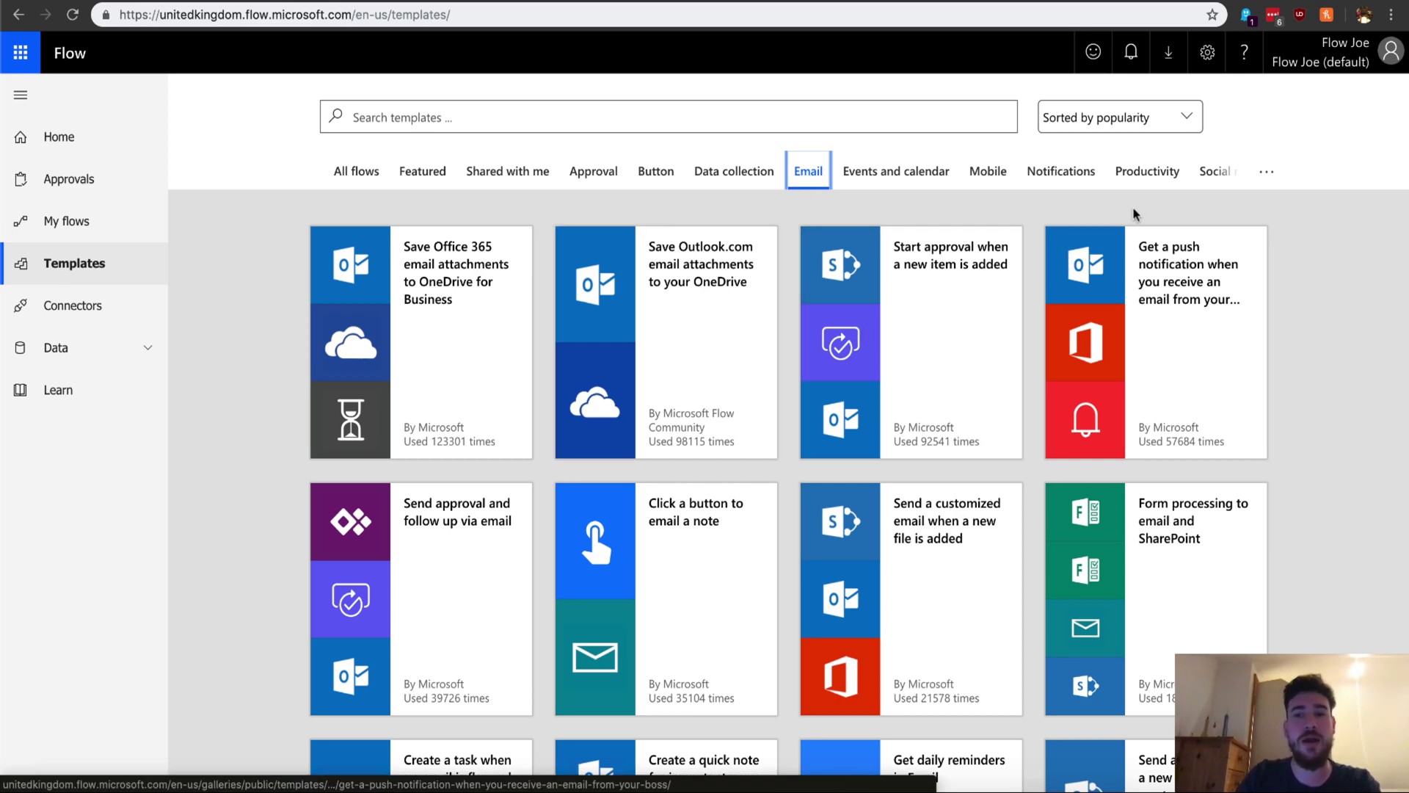
left_click(1211, 172)
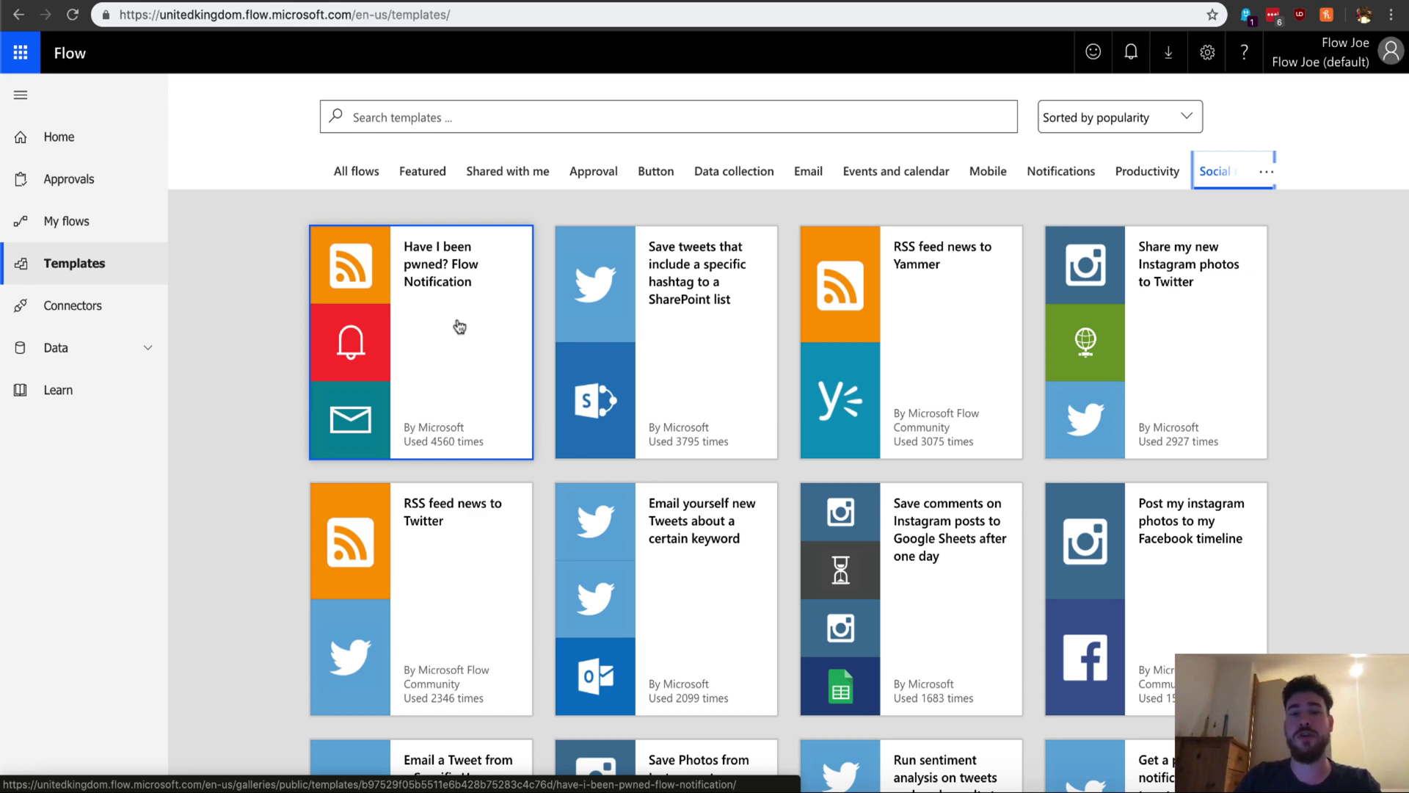
left_click(586, 176)
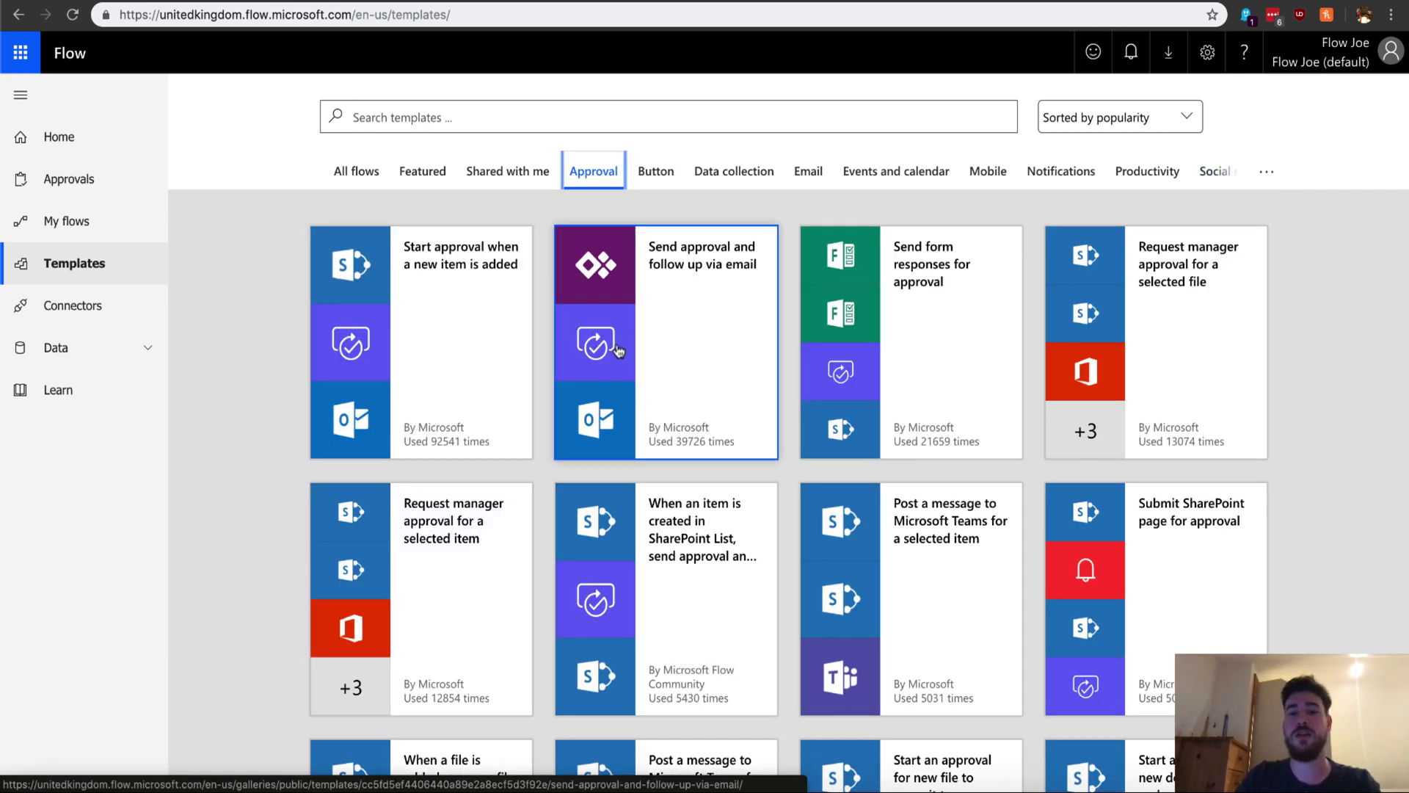
View the Shared with me and Featured templates, return to All flows, and show the Productivity category
left_click(506, 175)
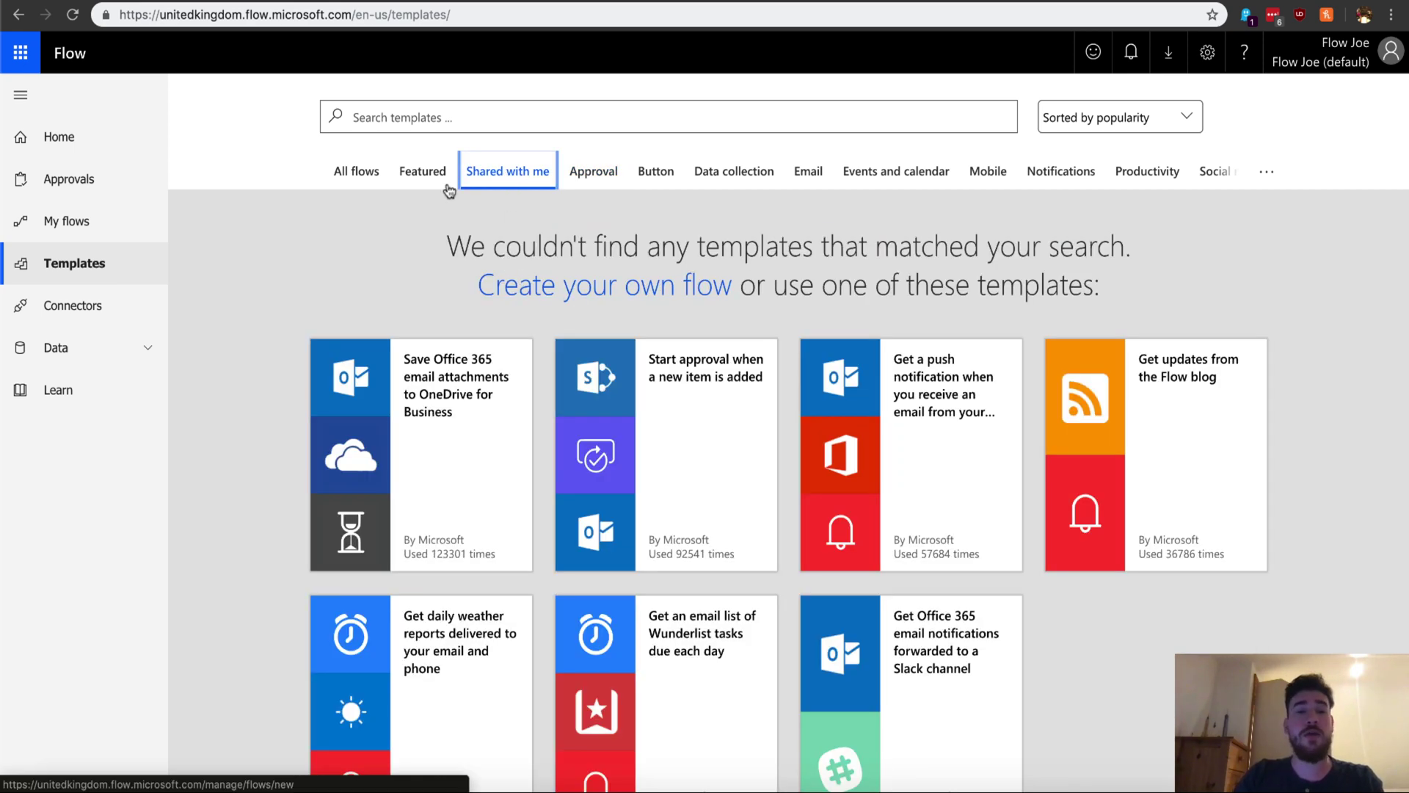
left_click(420, 173)
left_click(356, 172)
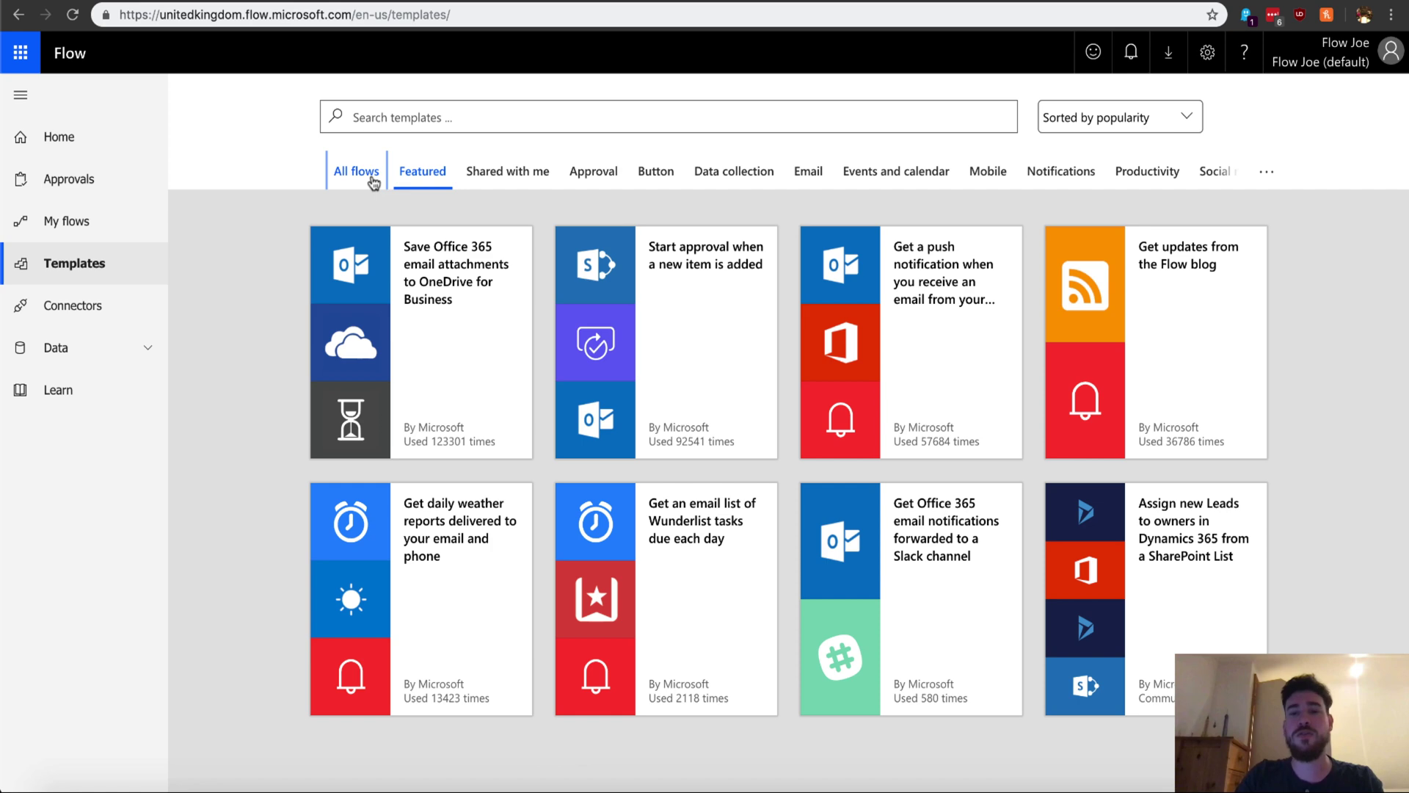
left_click(1141, 177)
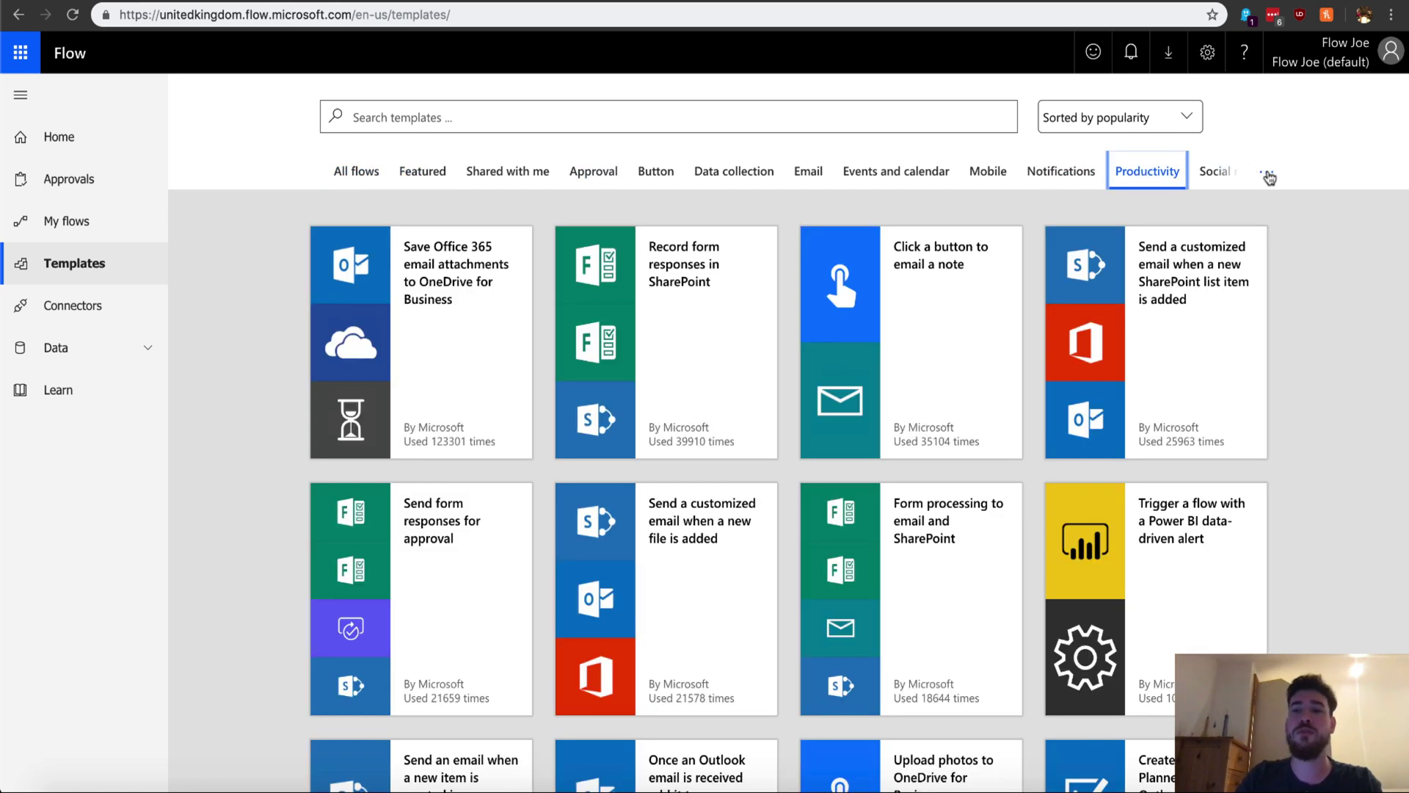
View the Visio template category and return to the All flows templates
left_click(1268, 173)
scroll(874, 443, "down", 2)
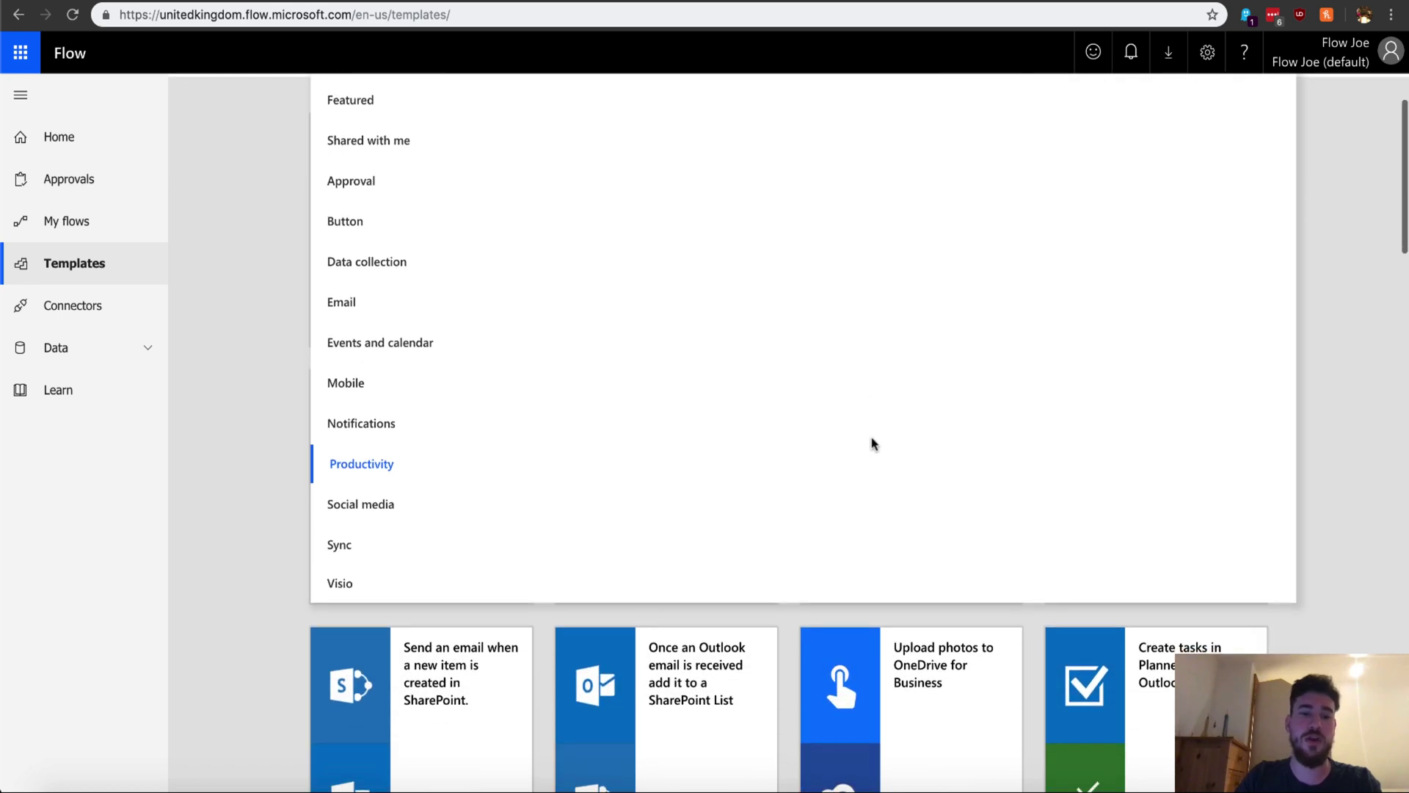
scroll(873, 443, "down", 2)
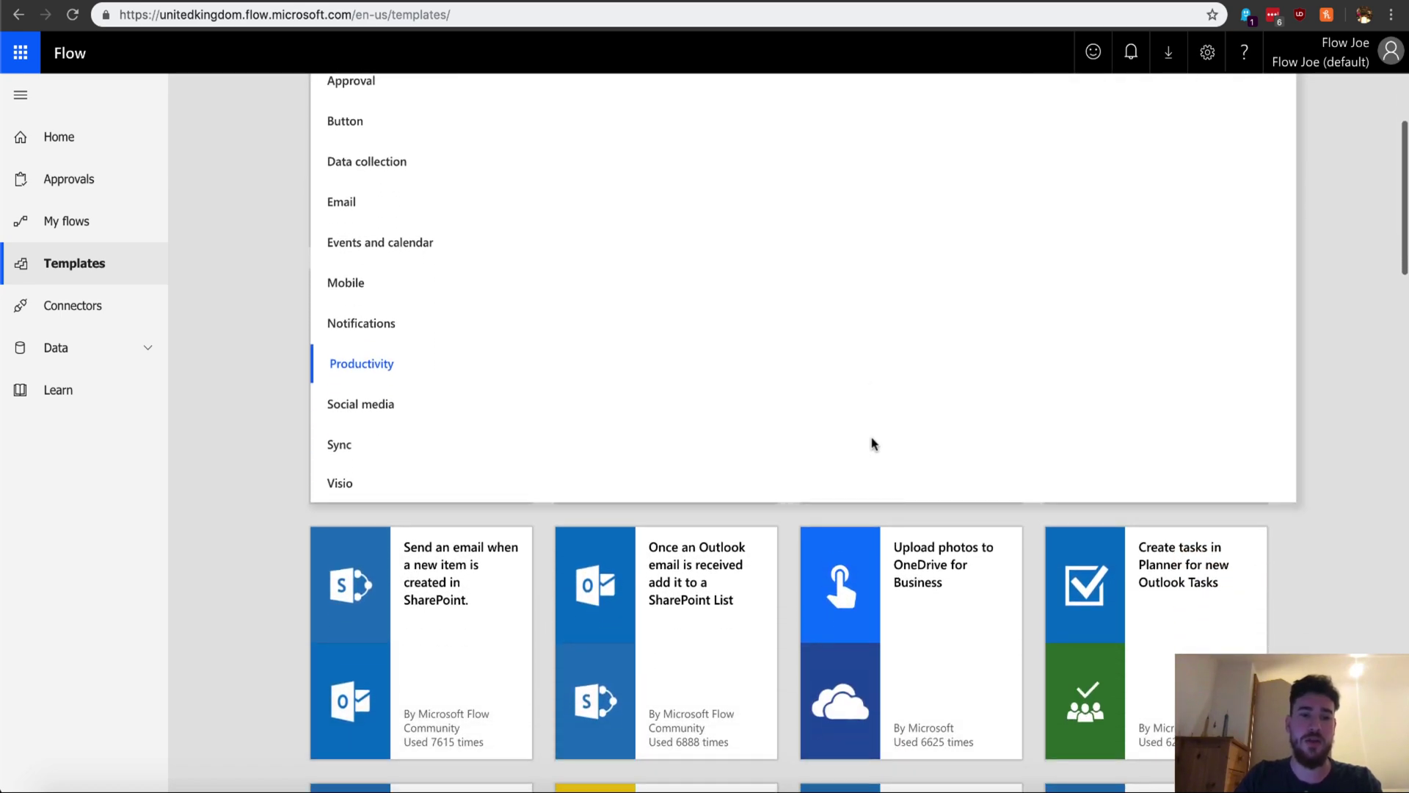
left_click(342, 482)
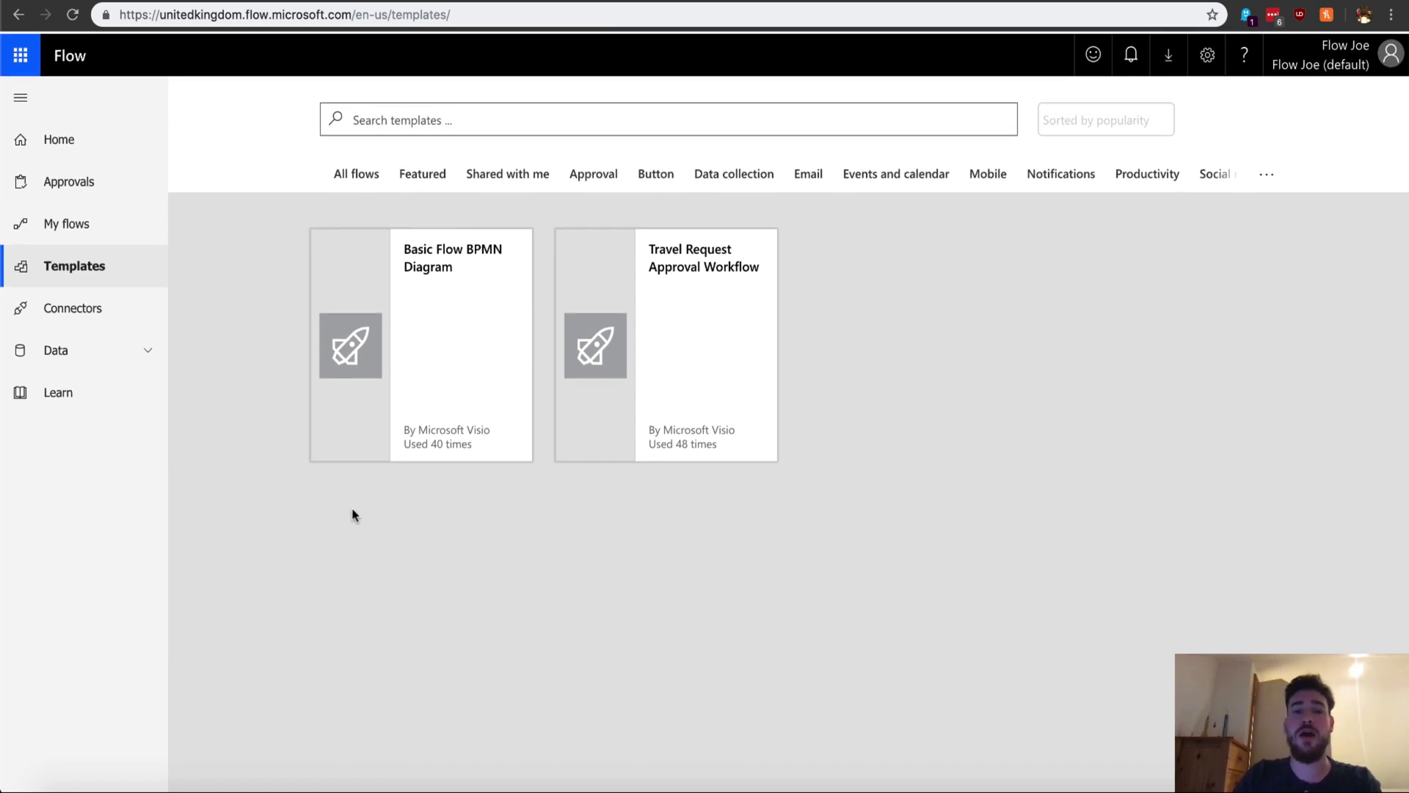
left_click(349, 174)
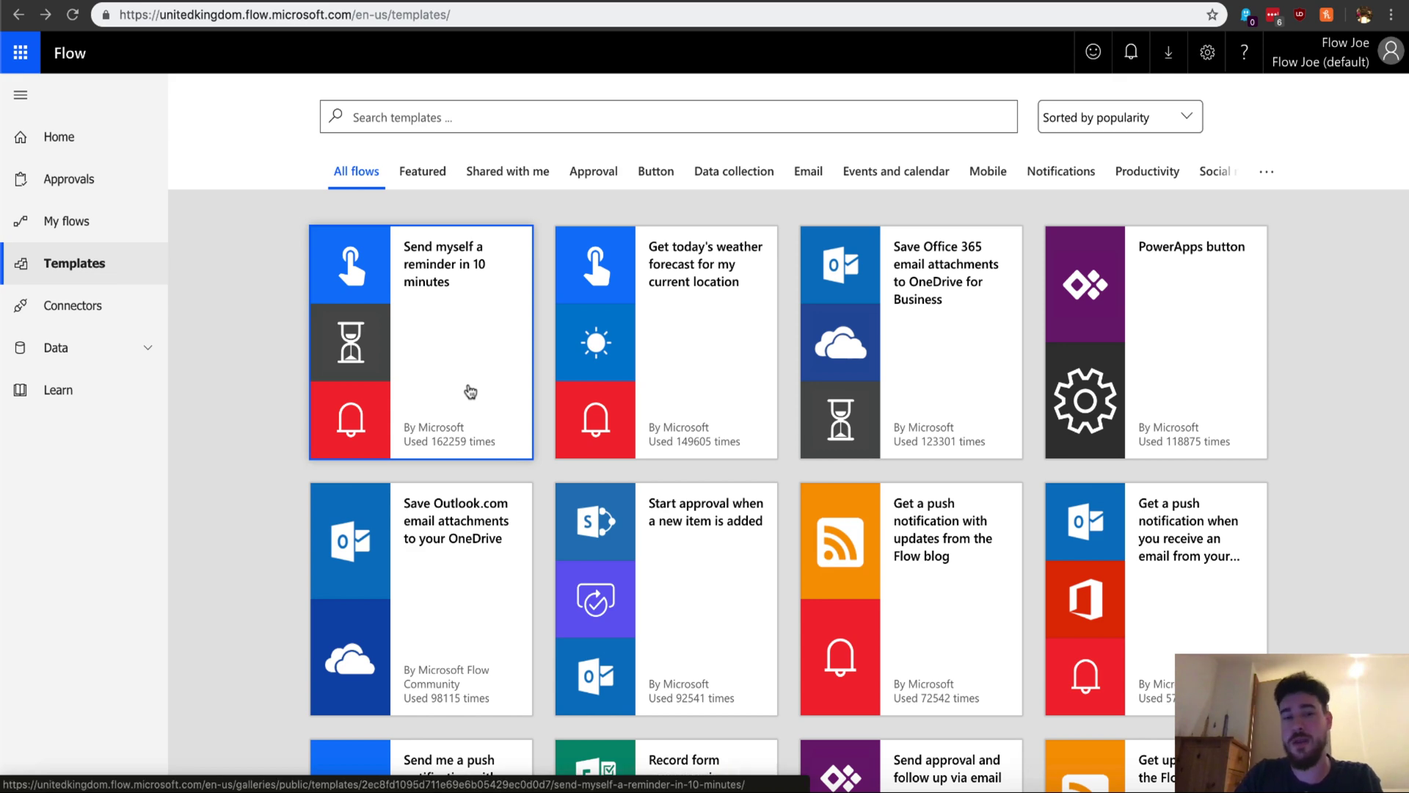
Create a flow from the Send myself a reminder in 10 minutes template and look over its details page
left_click(470, 391)
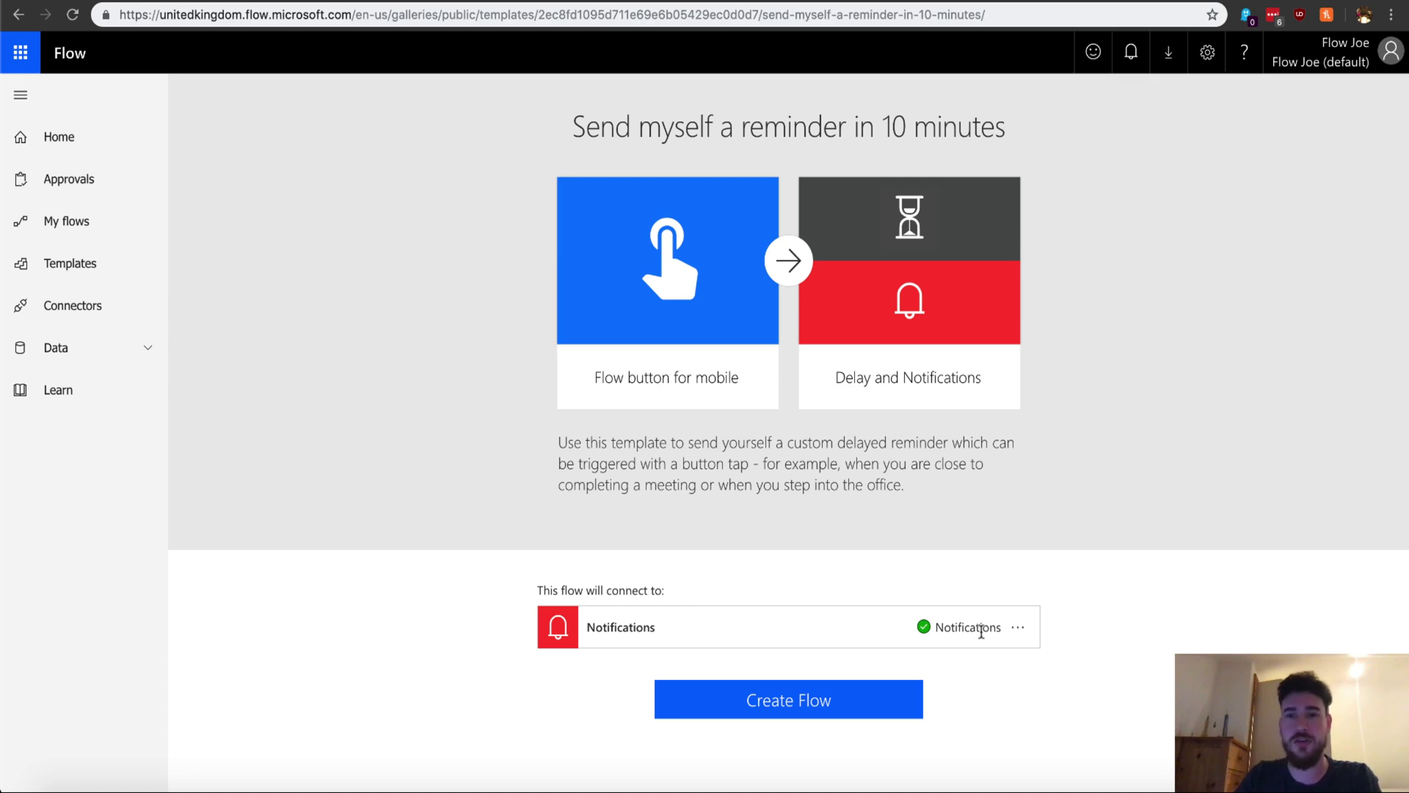
left_click(844, 700)
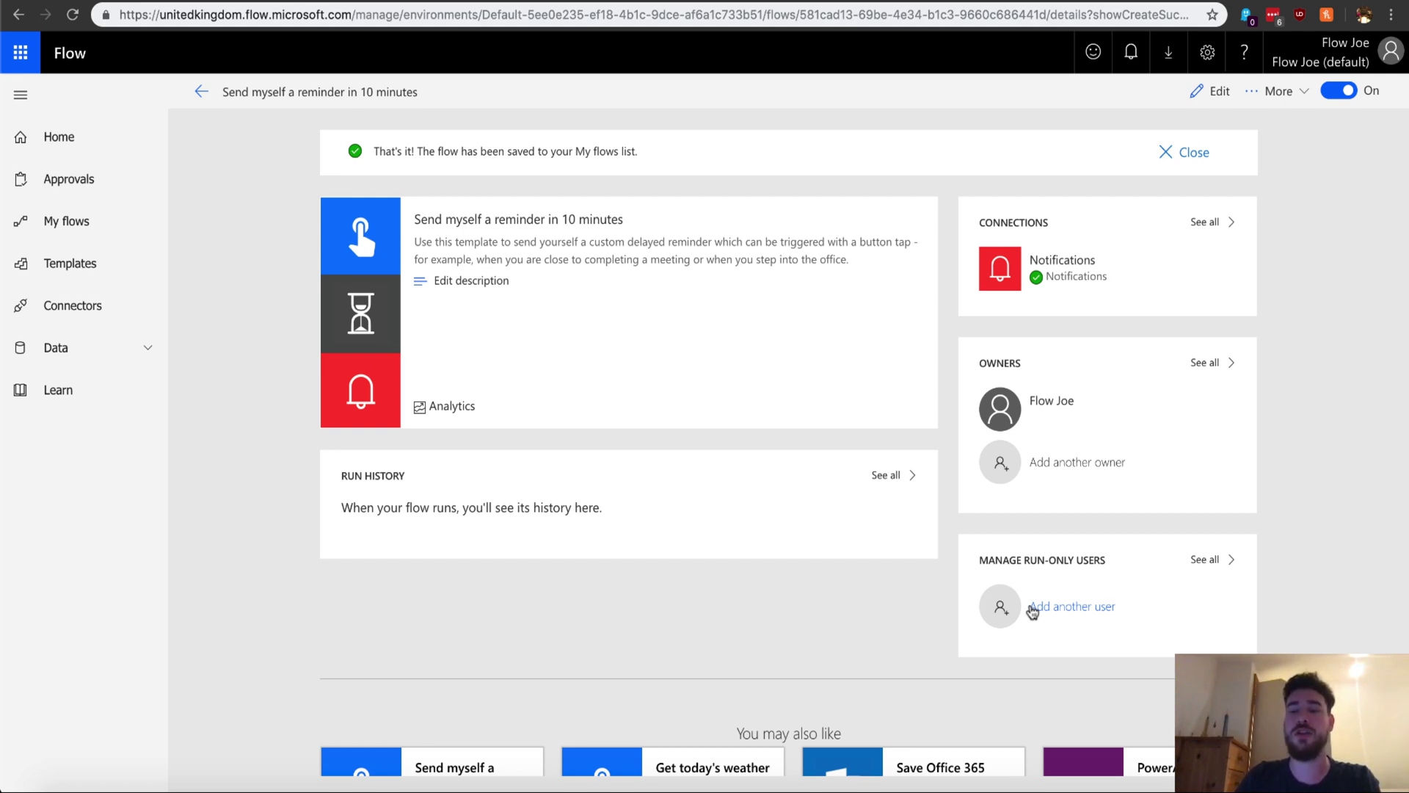
scroll(1033, 611, "down", 4)
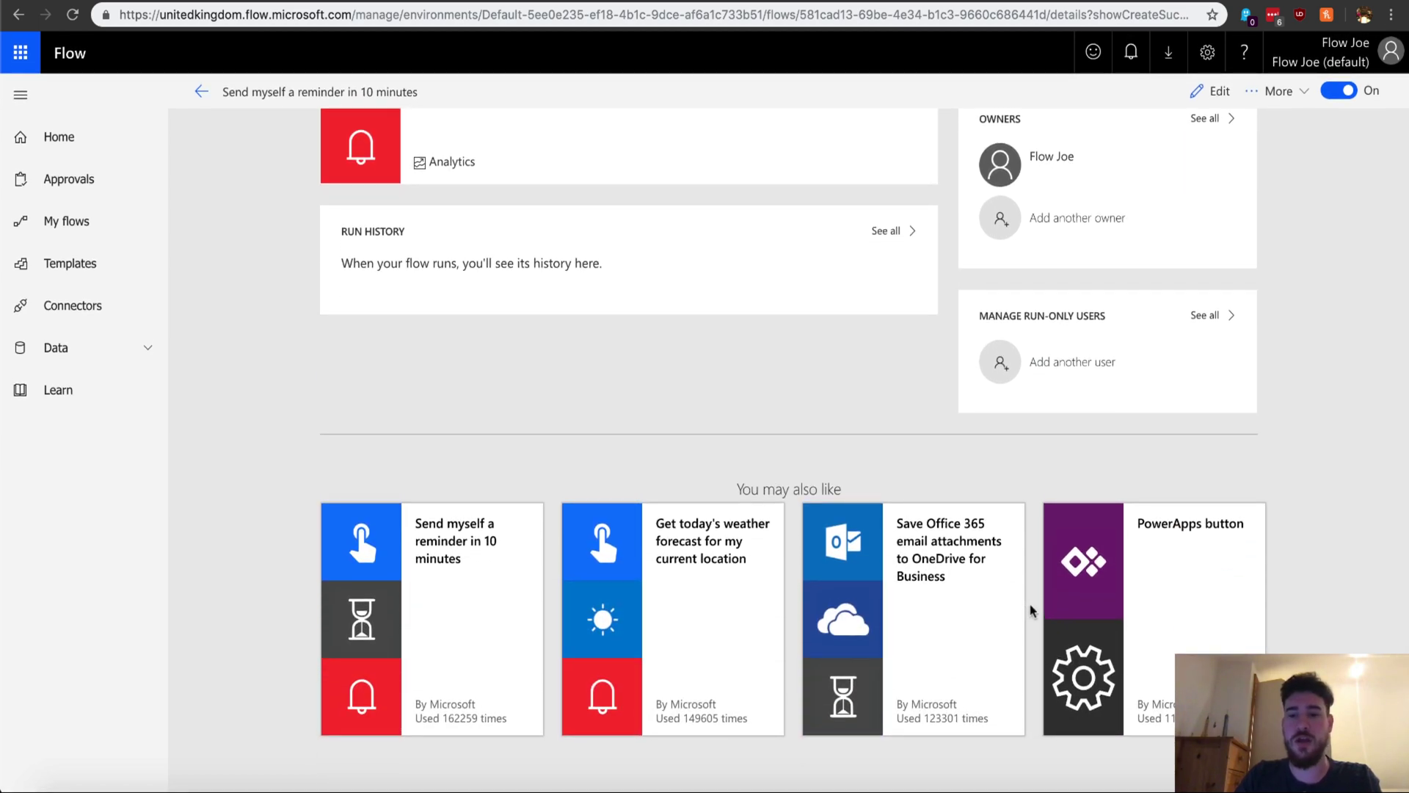
scroll(1031, 611, "up", 4)
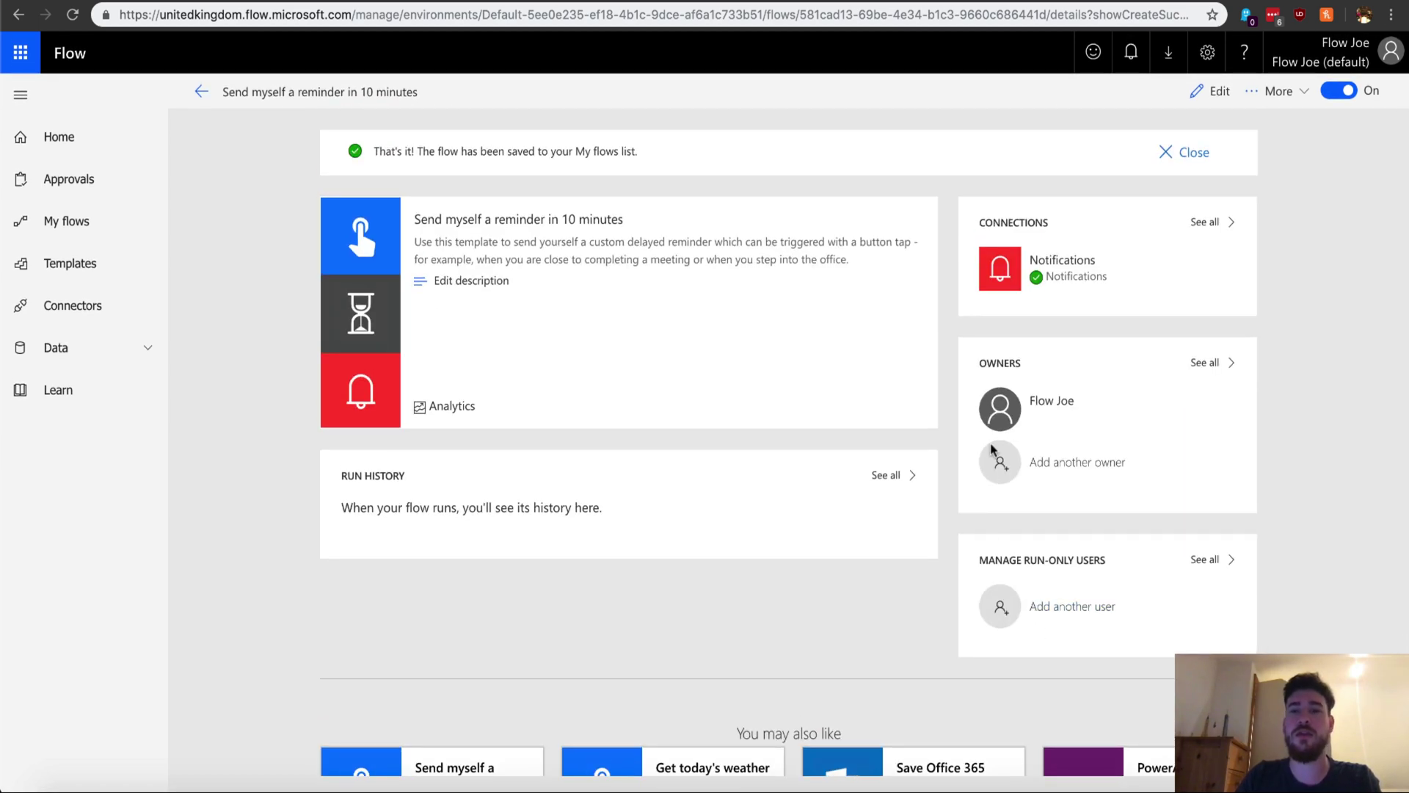
Open the new flow for editing and expand its manual trigger, Delay and Send a push notification cards
left_click(1209, 92)
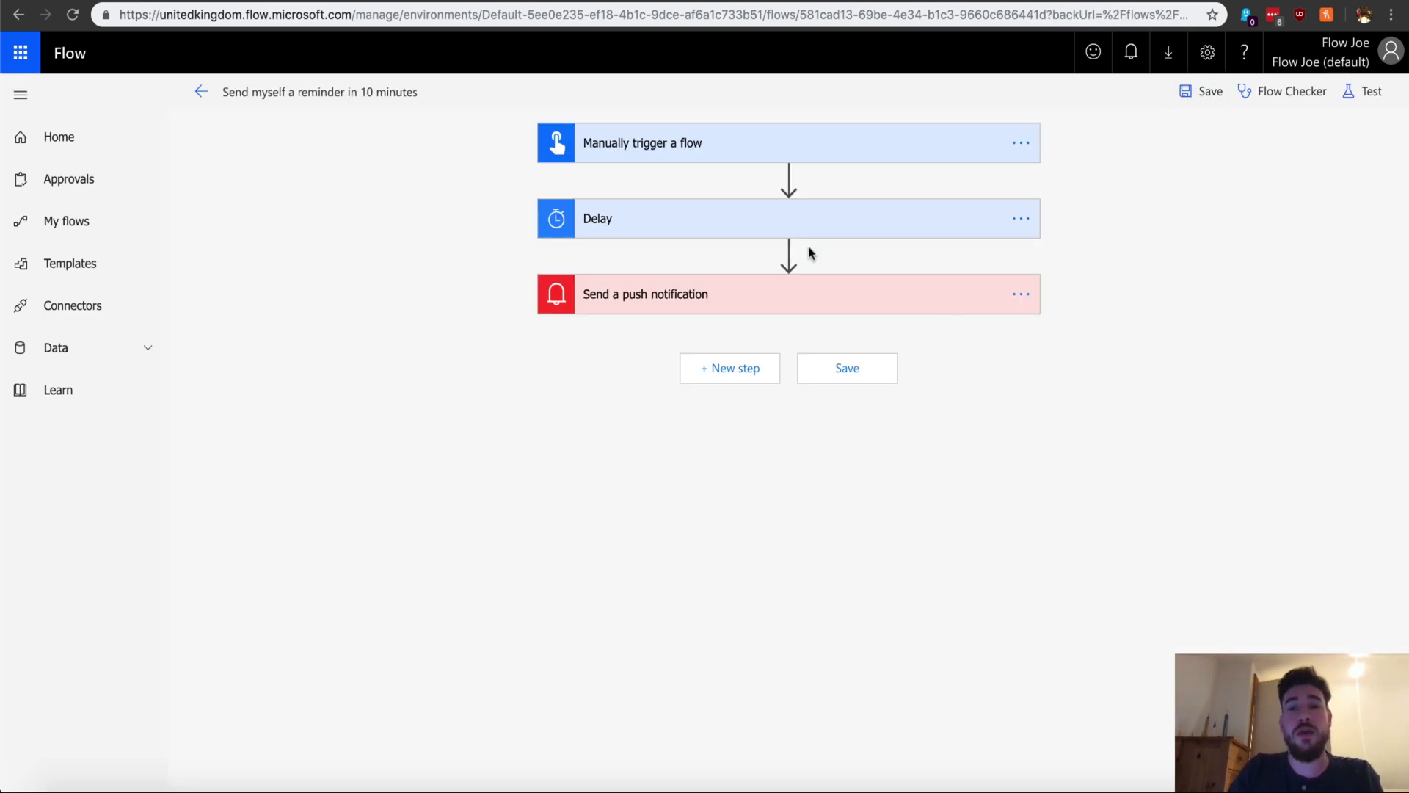
mouse_move(777, 179)
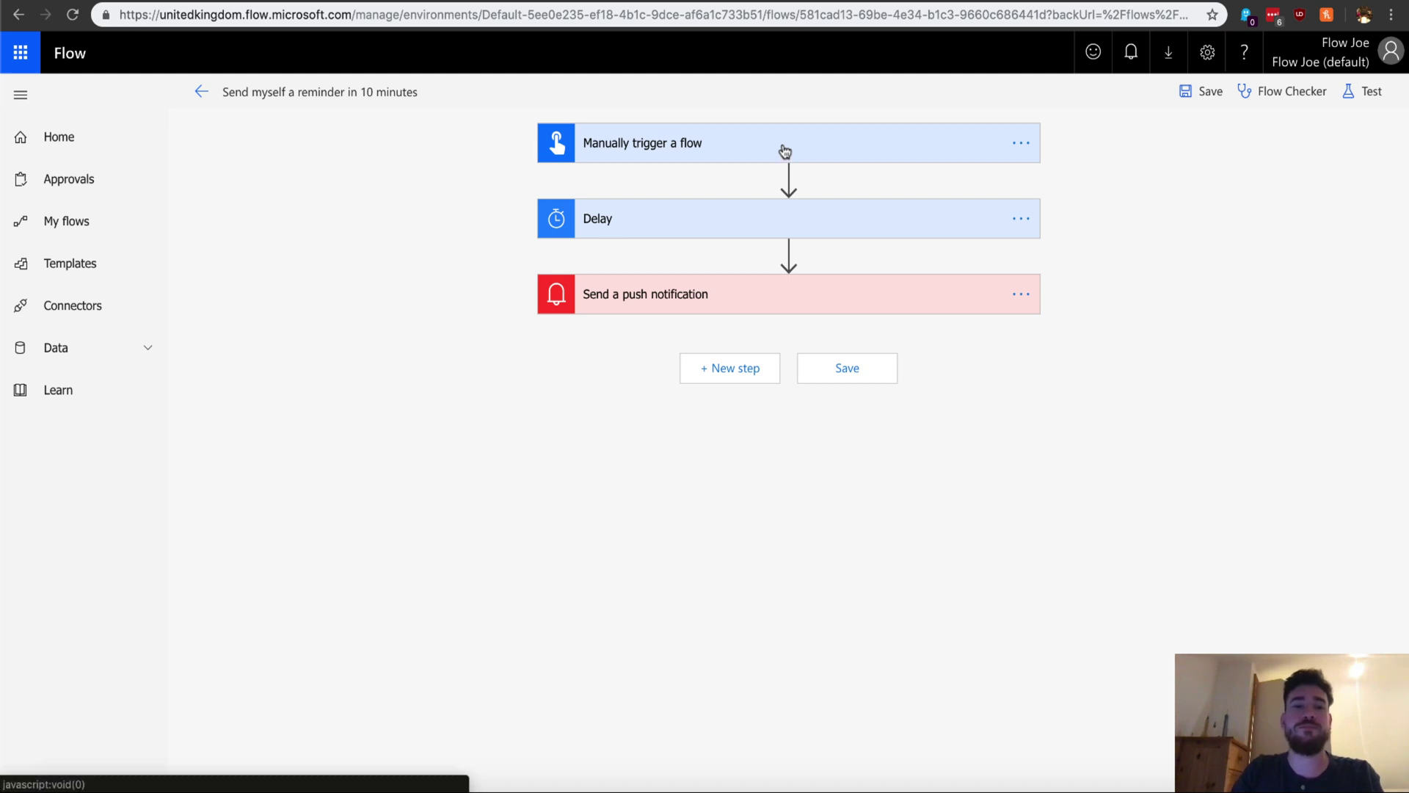
left_click(783, 149)
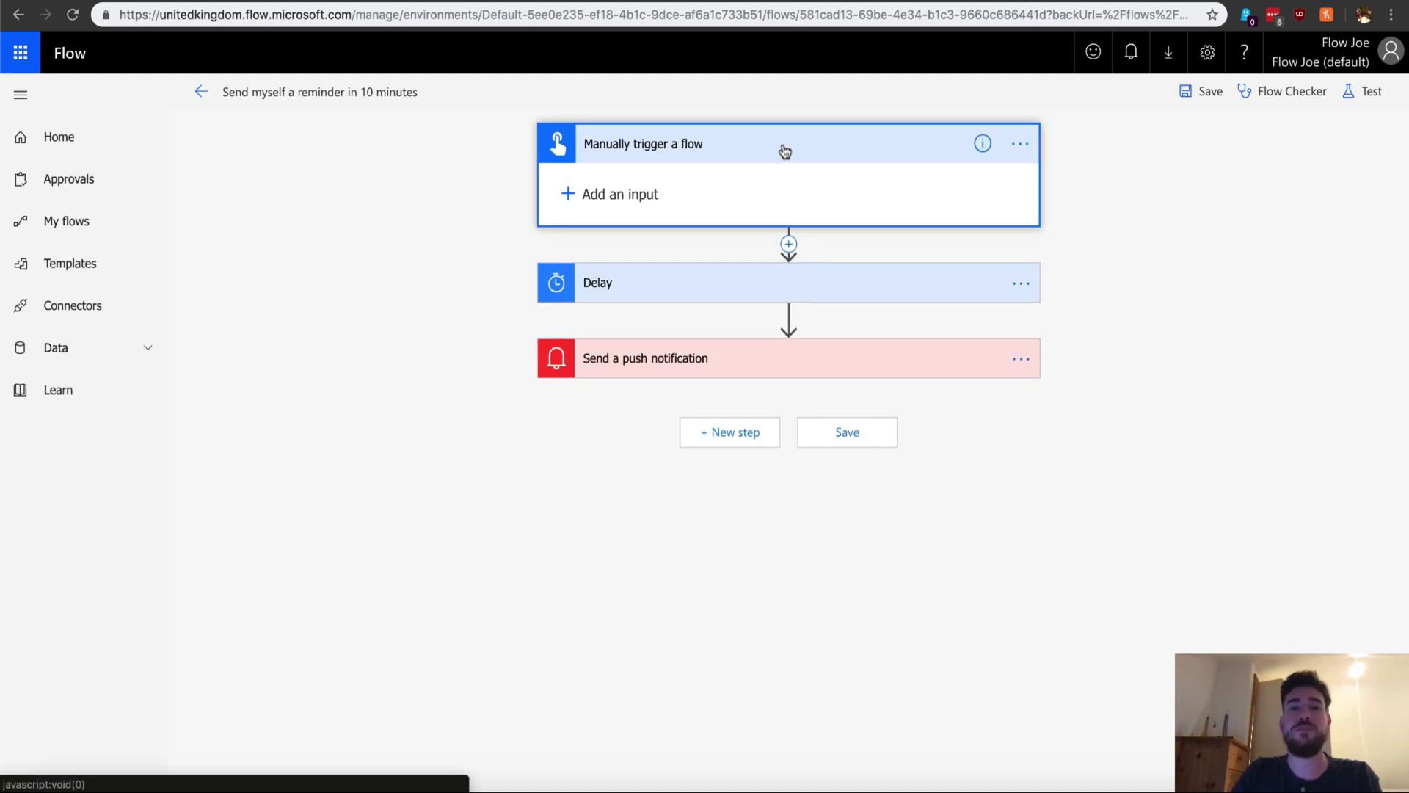
left_click(754, 292)
left_click(766, 441)
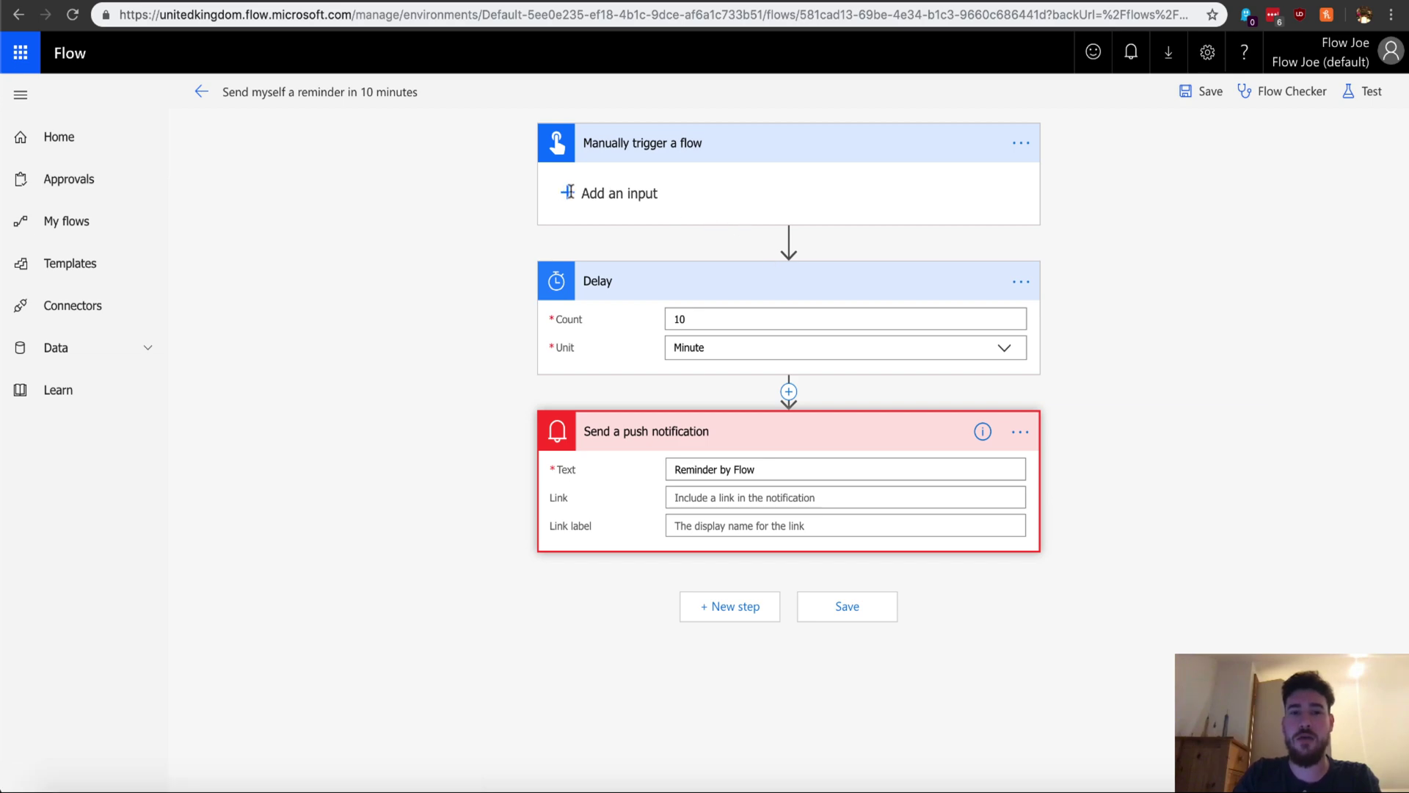
Add the comment "Push button on phone" to the Manually trigger a flow card
left_click(1018, 145)
left_click(1083, 170)
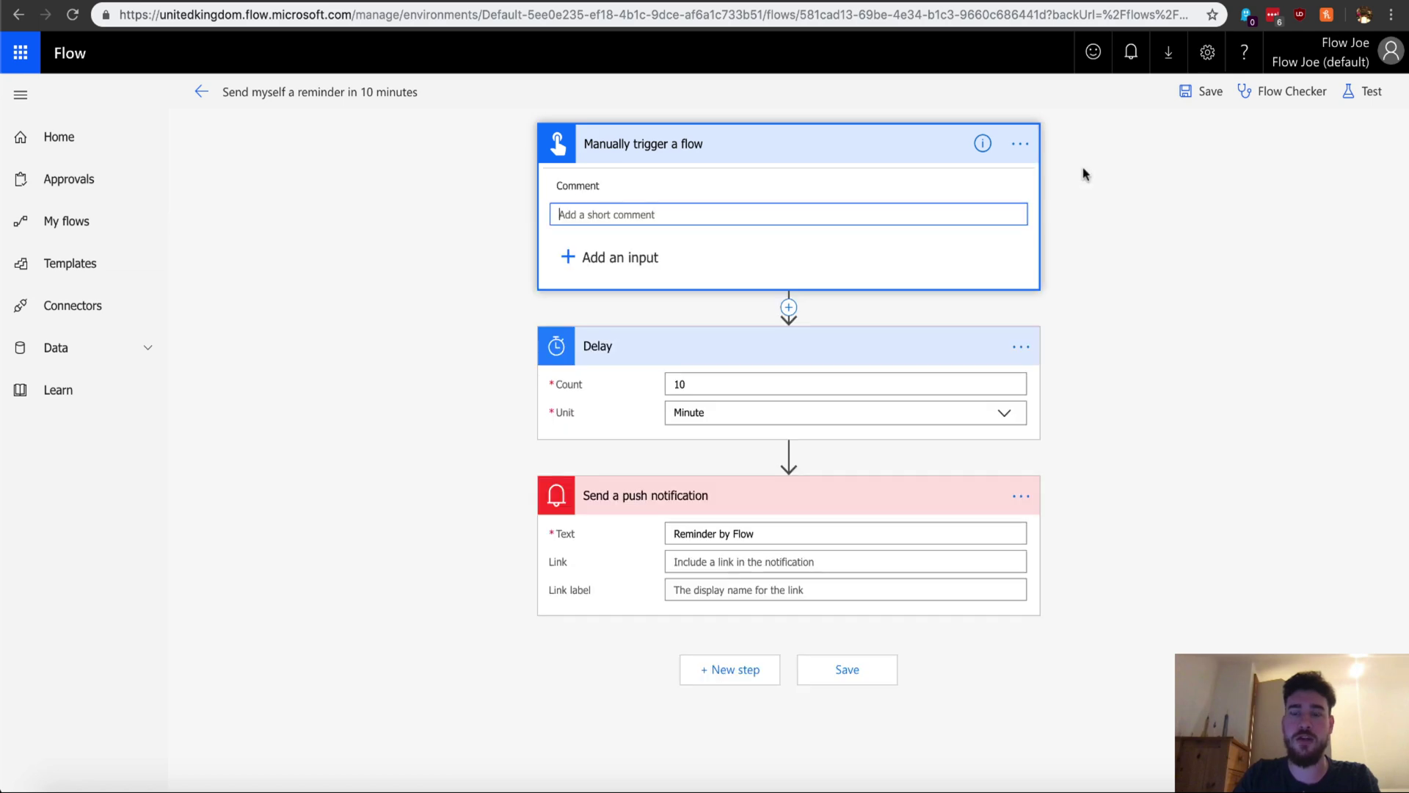
type("Push button on phone")
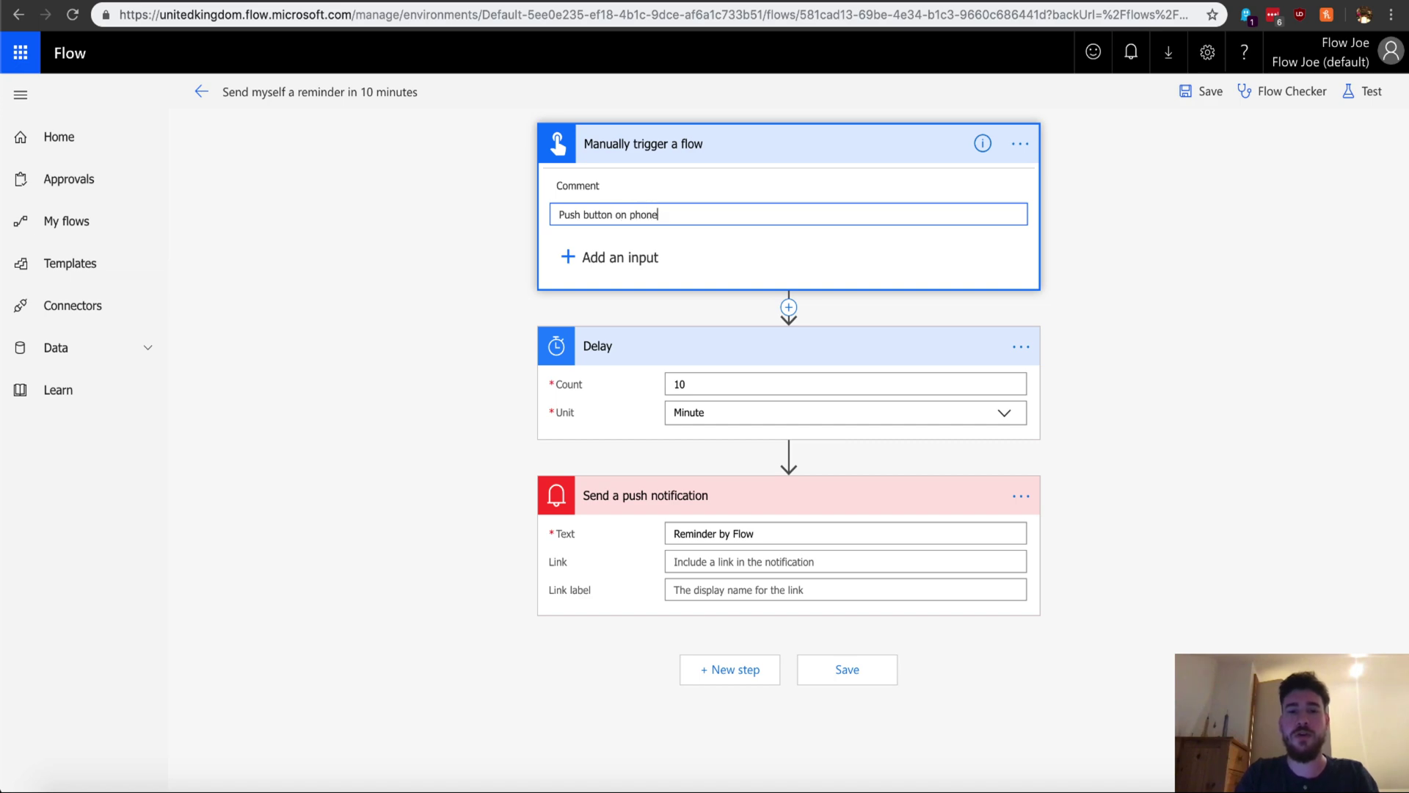
left_click(1137, 207)
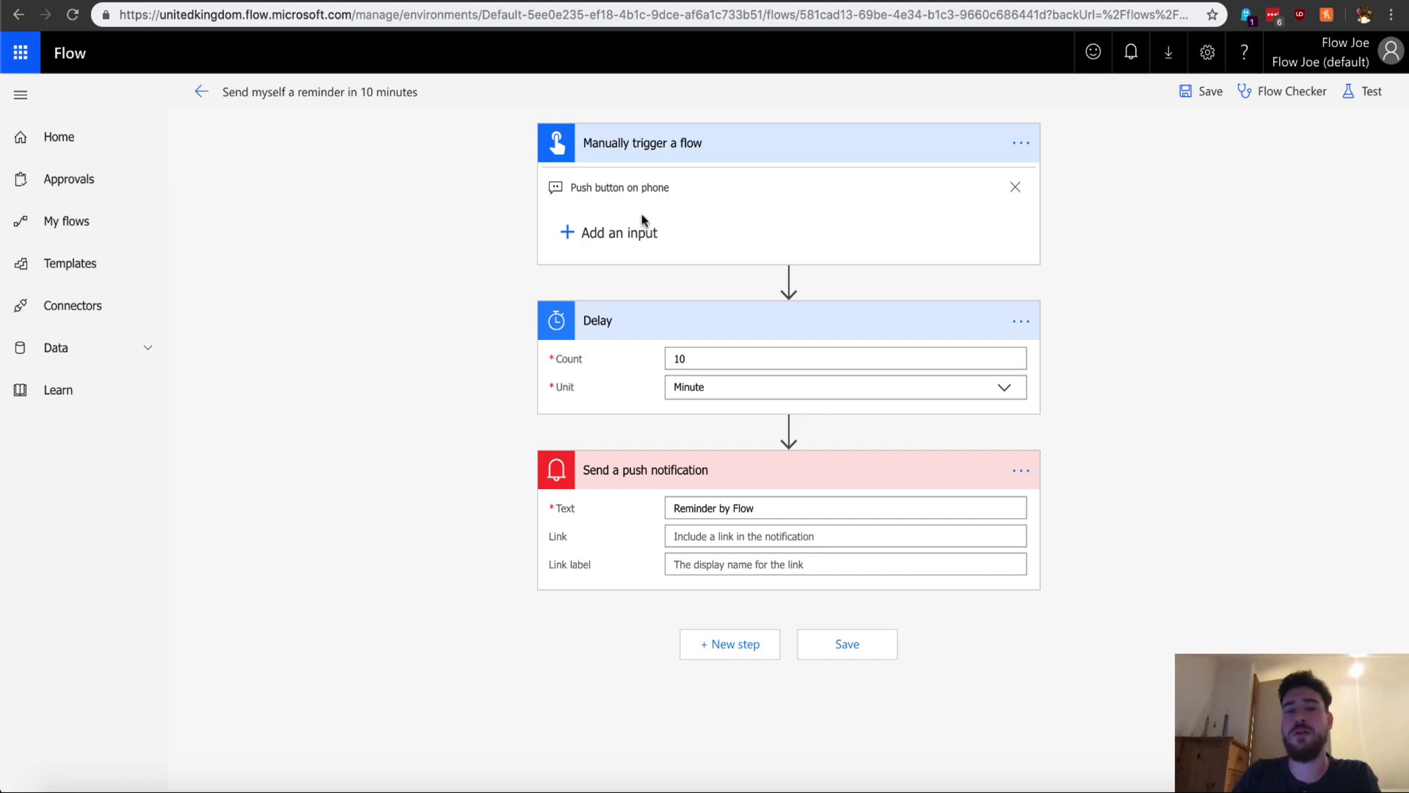
View the user input types available for the trigger and the Count and Unit options of the Delay action
left_click(604, 236)
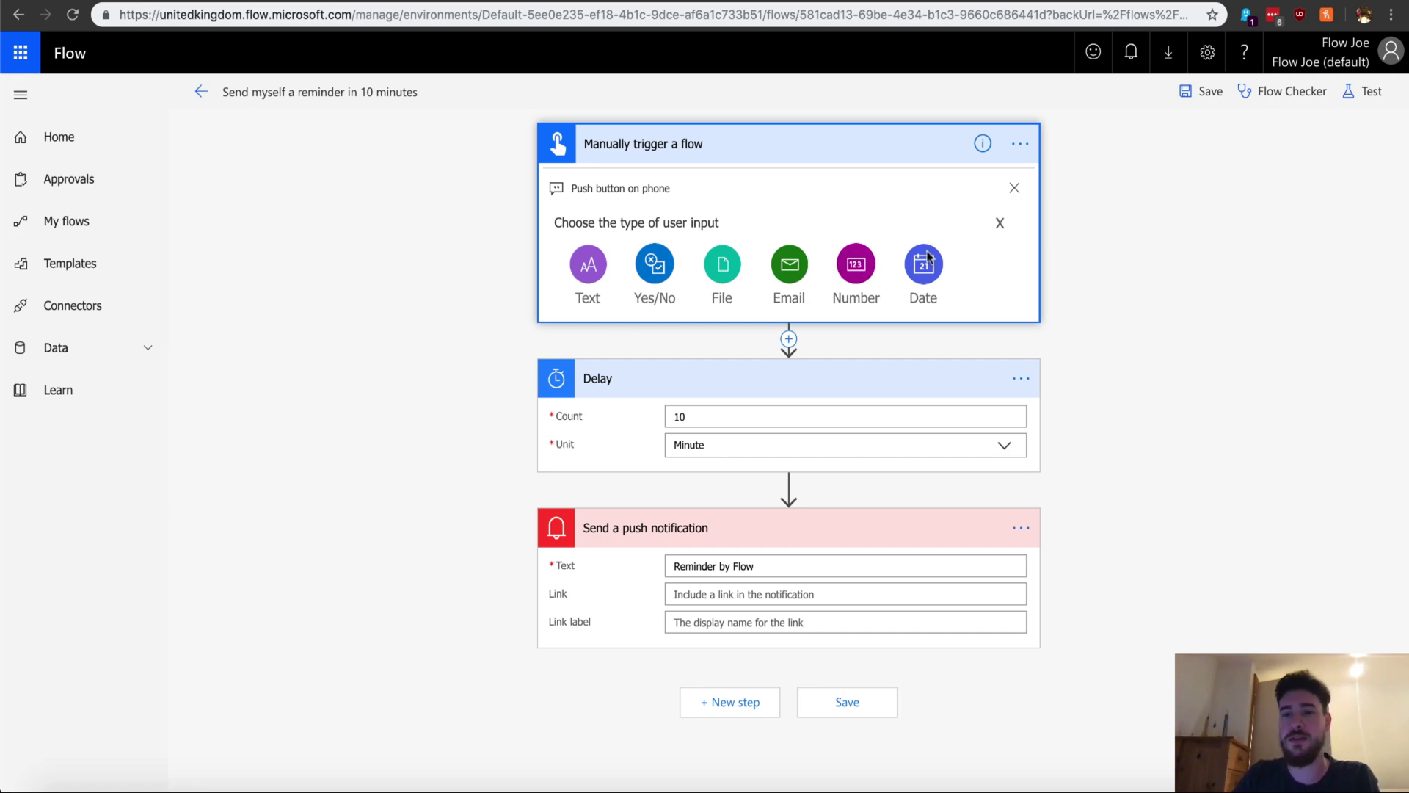
left_click(999, 224)
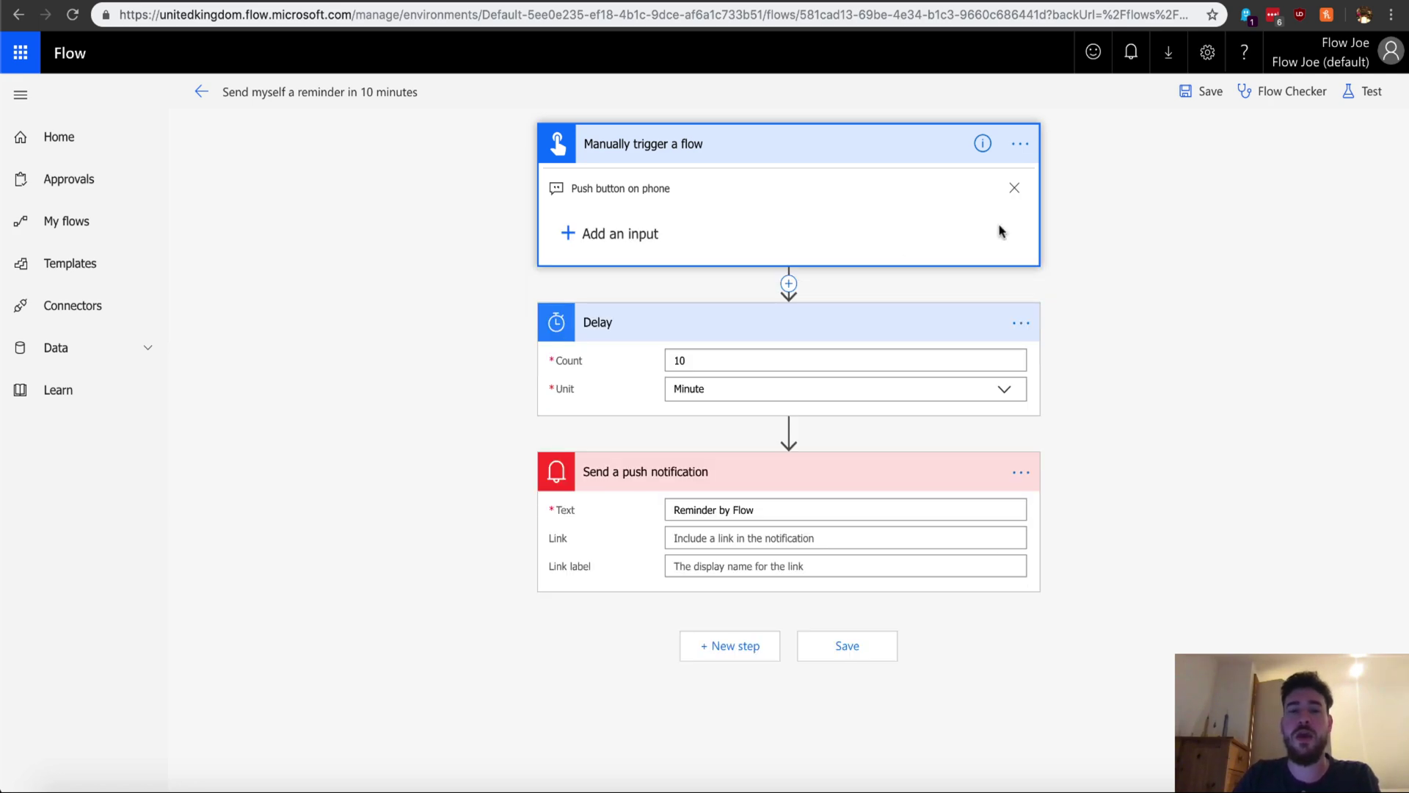
left_click(818, 362)
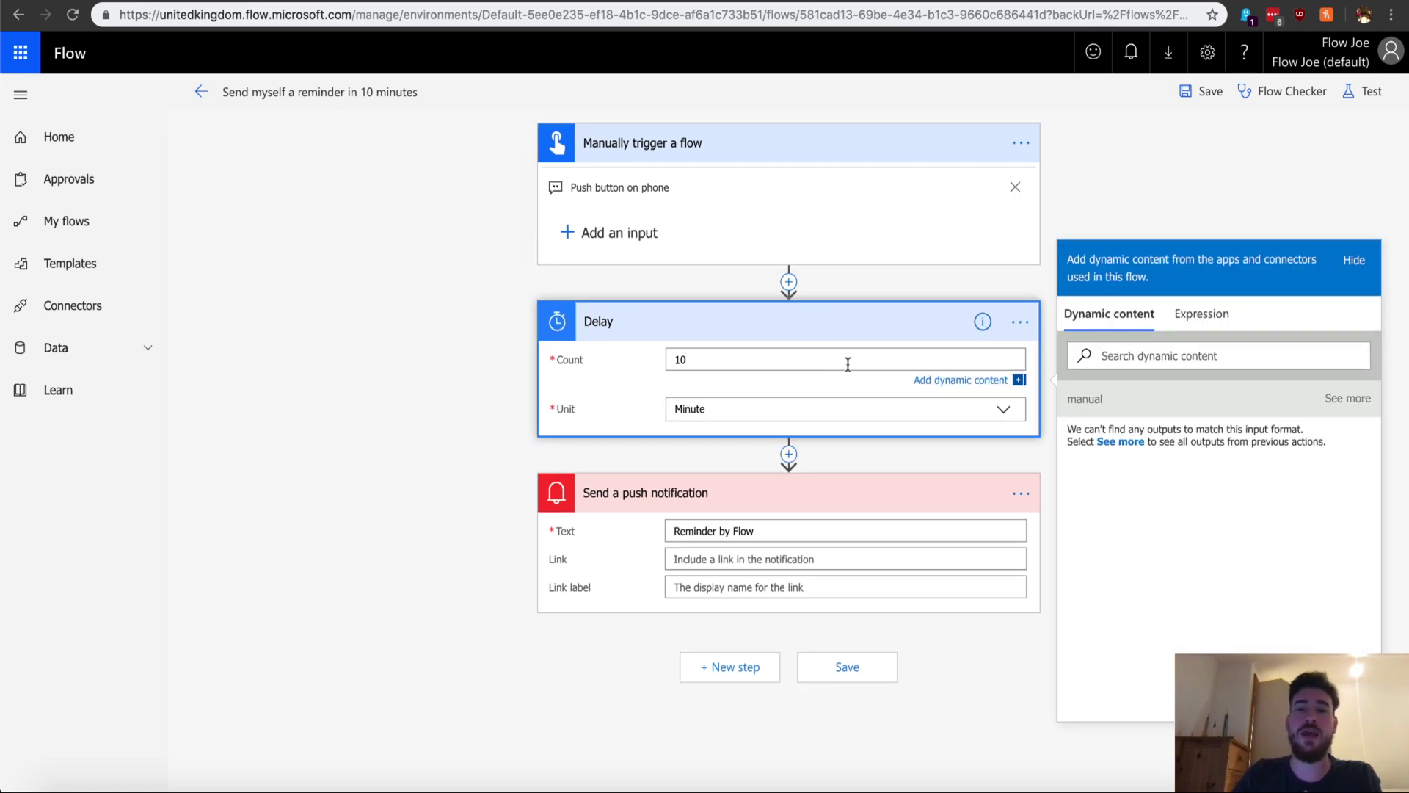
left_click(824, 409)
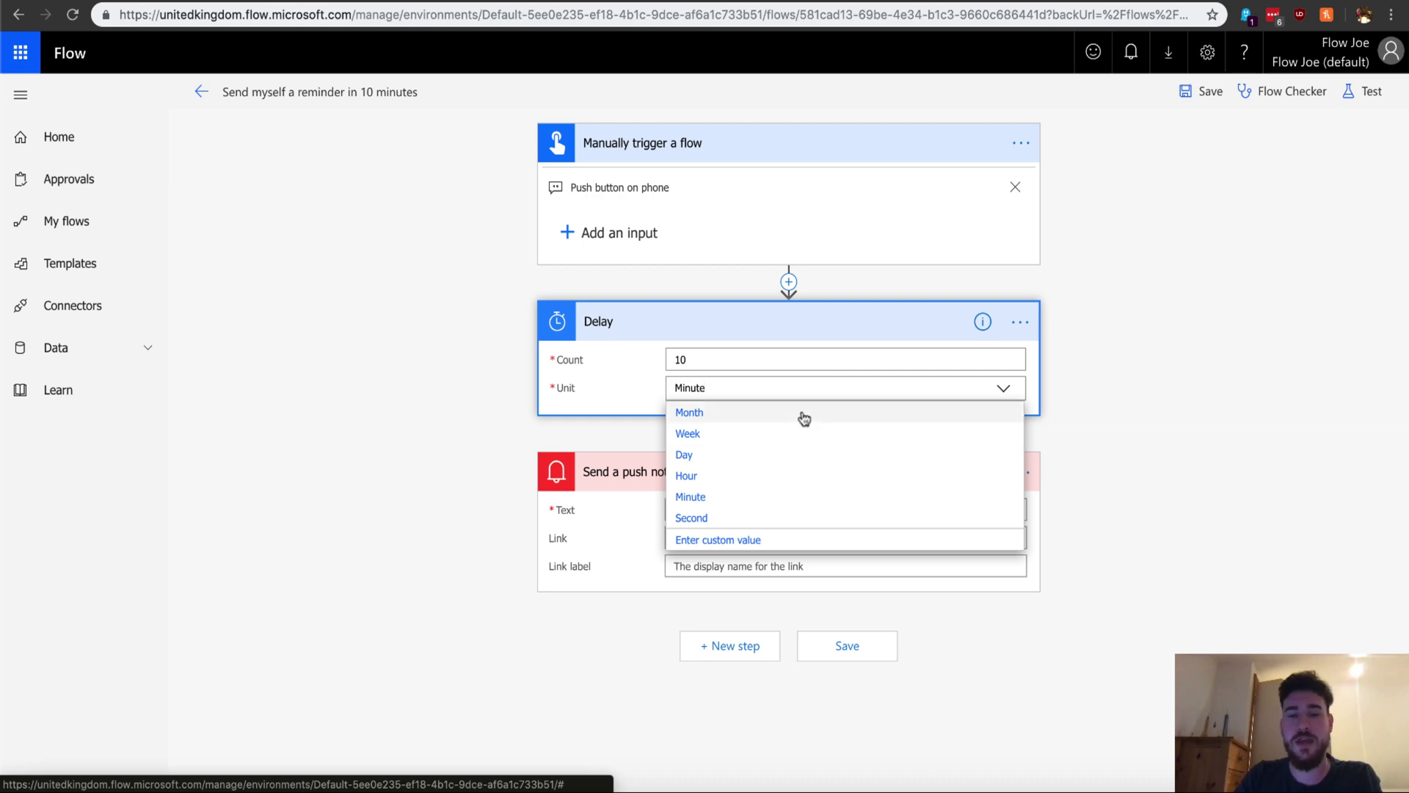
left_click(777, 351)
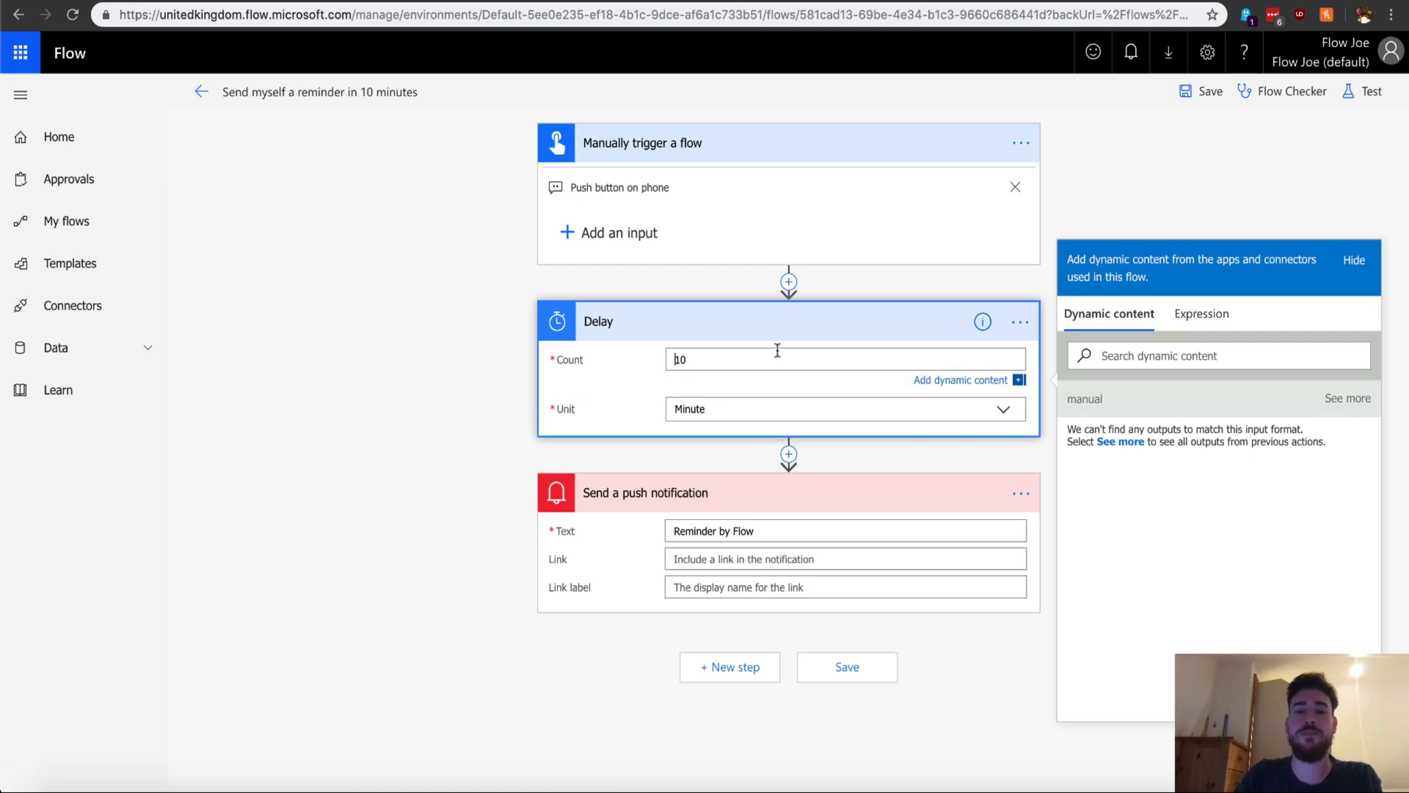
Examine the push notification's fields and the dynamic content offered for its text, and try to save the flow
left_click(712, 502)
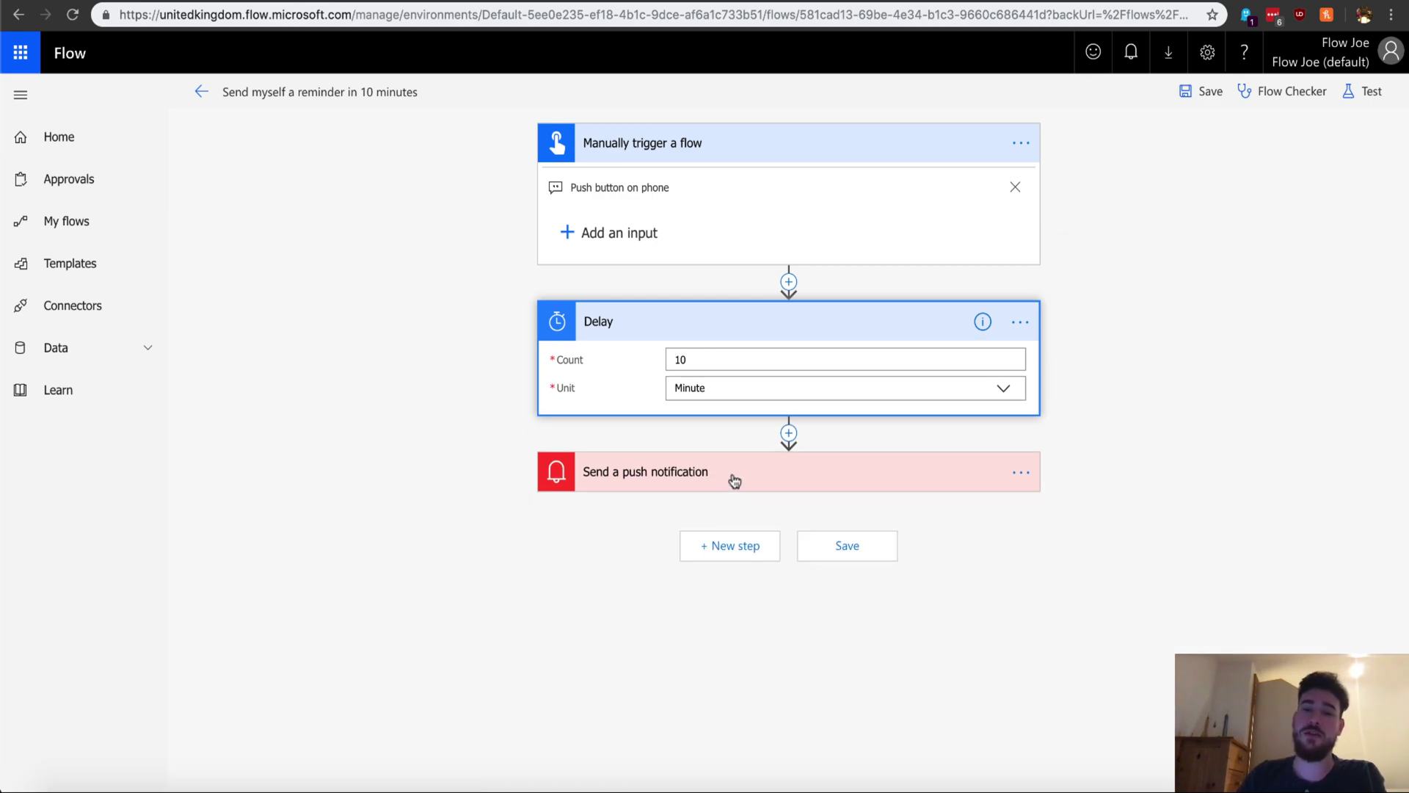
left_click(735, 476)
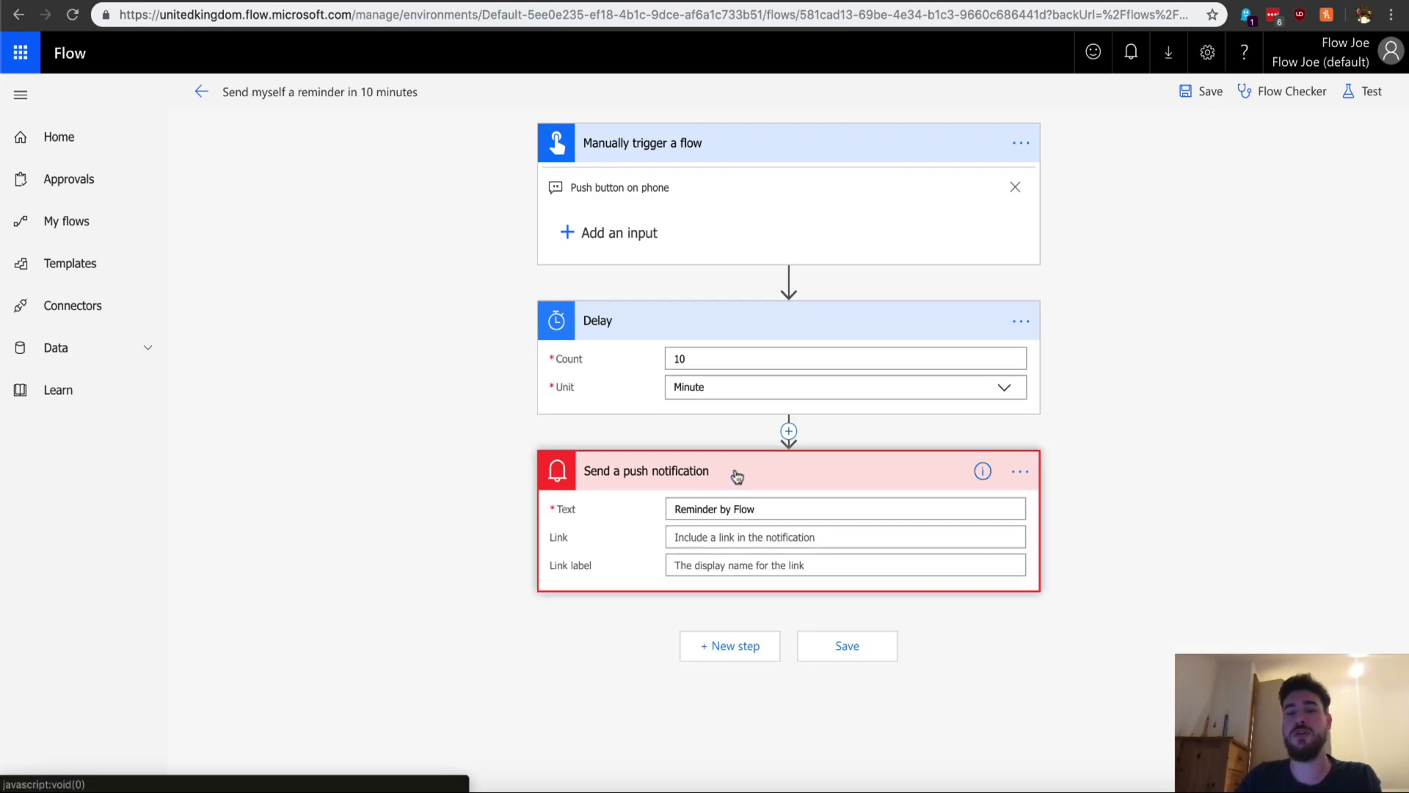
left_click(731, 509)
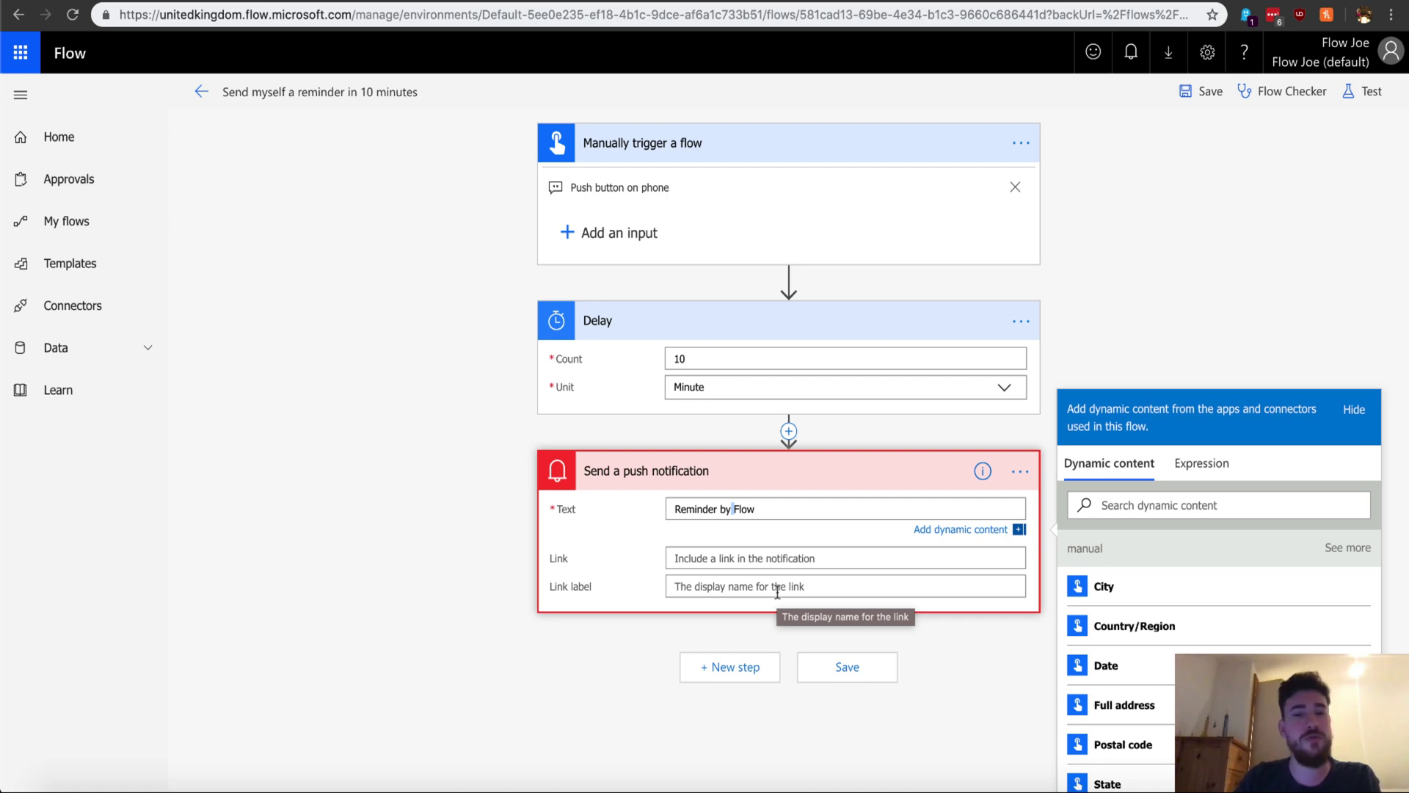
left_click(841, 671)
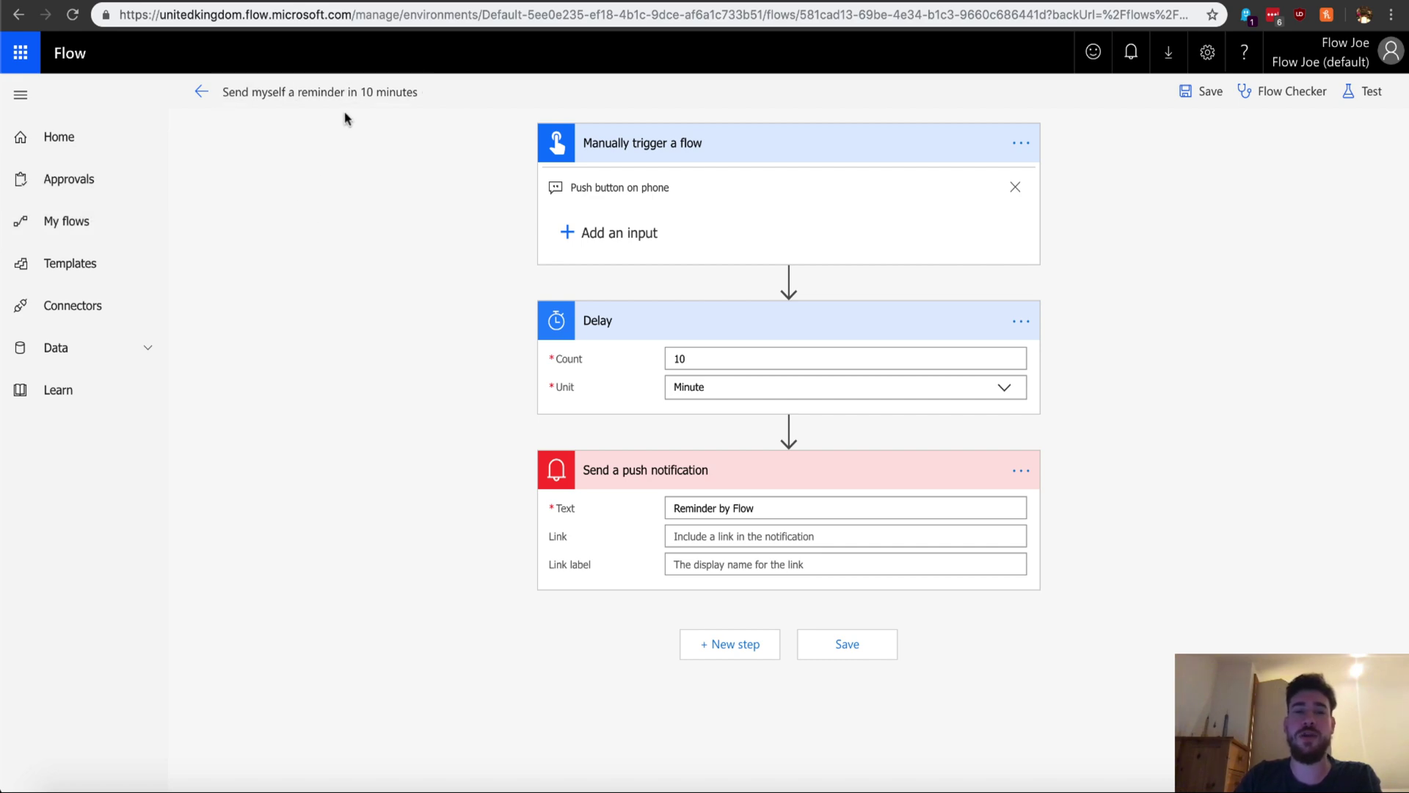
Highlight the flow's title and leave the editor for My flows
left_click(353, 91)
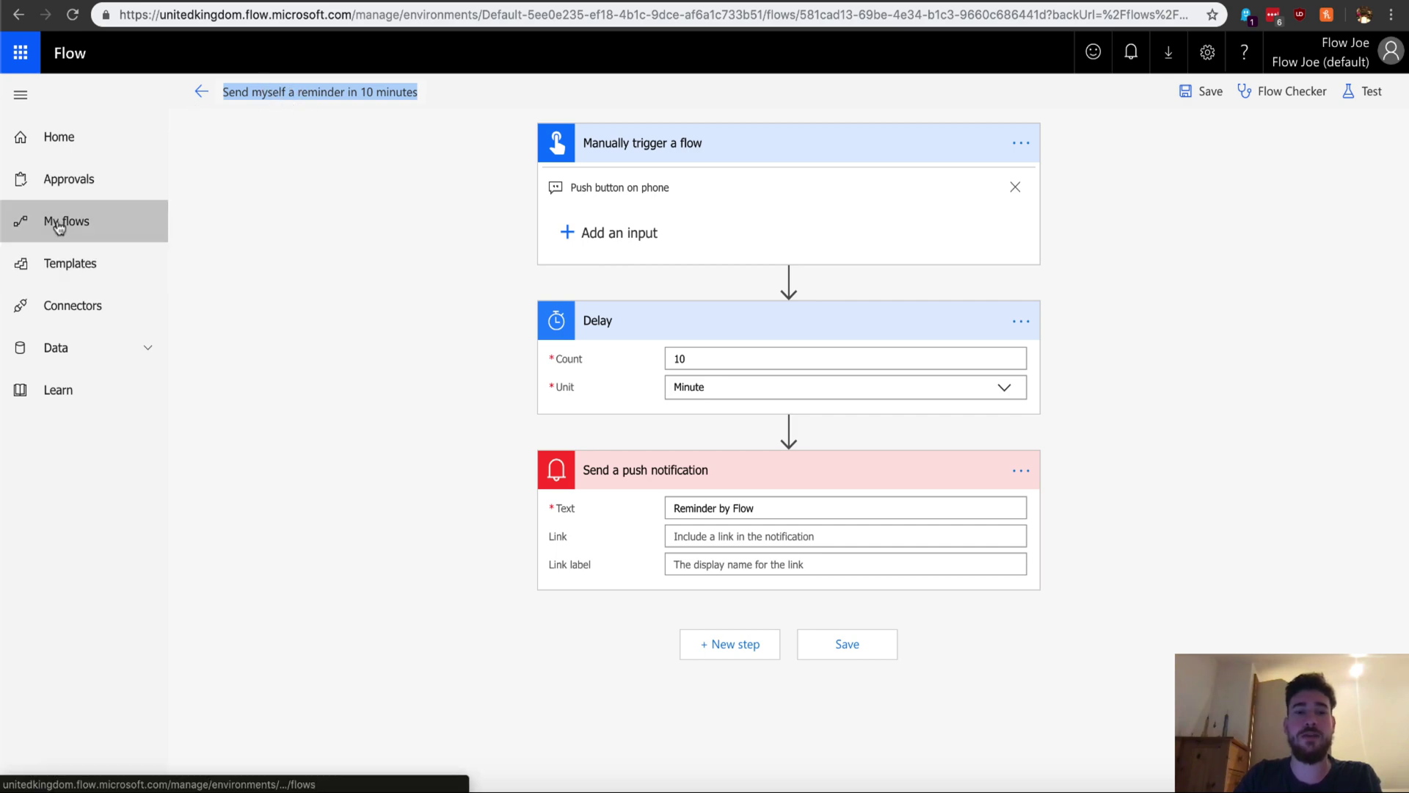
left_click(88, 233)
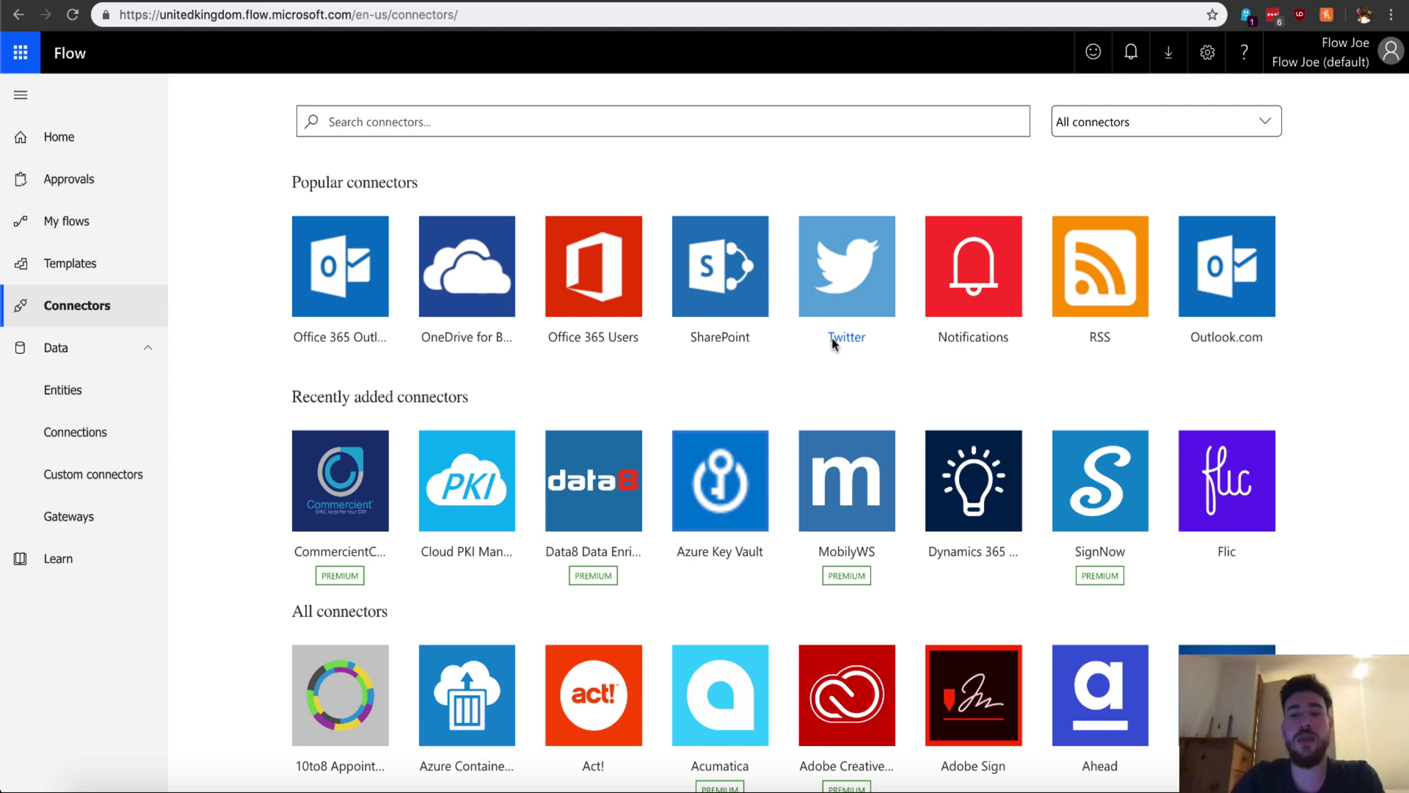
Browse the list of all connectors, from Adobe and Azure through the Google and GoTo services, and return towards the start
scroll(908, 565, "down", 2)
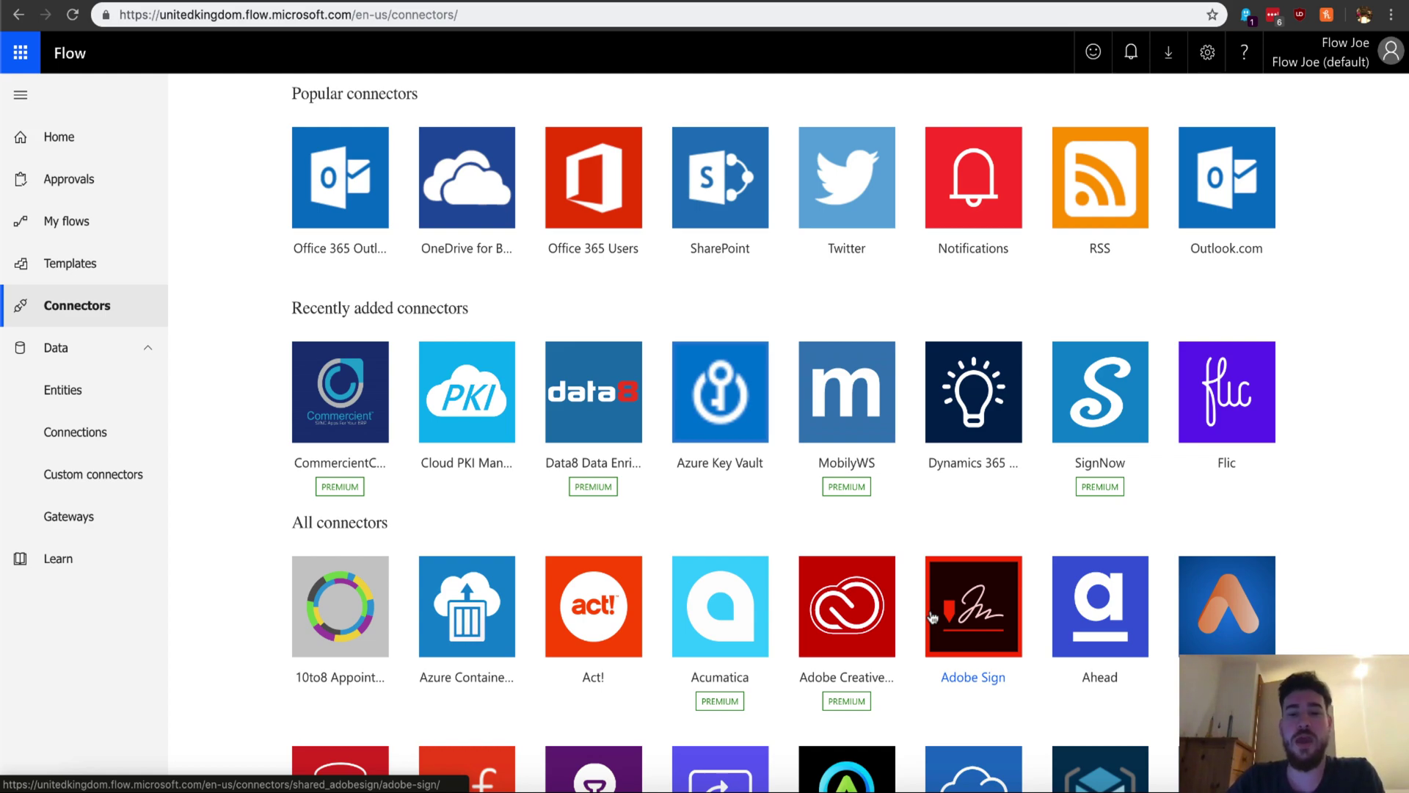
scroll(932, 617, "down", 9)
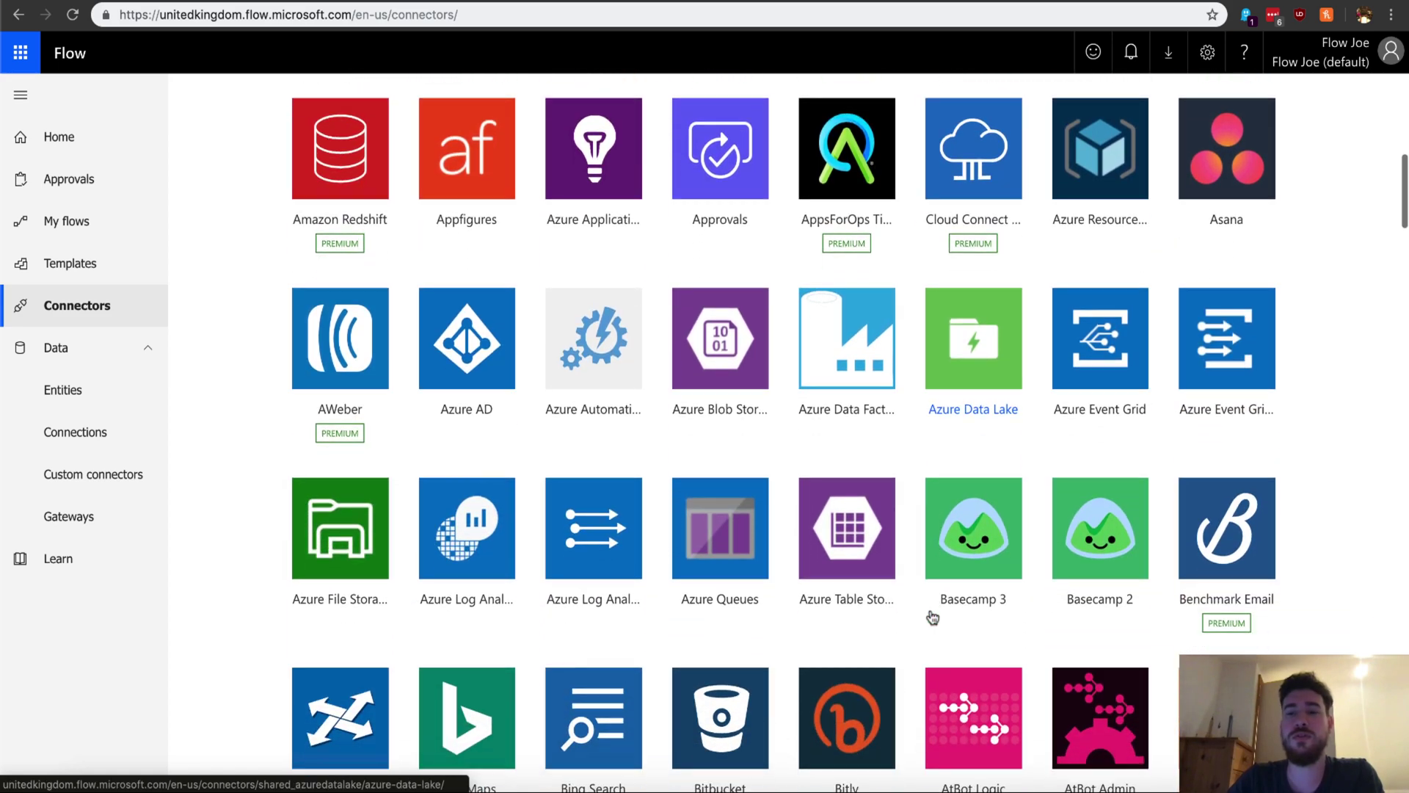
scroll(932, 615, "down", 12)
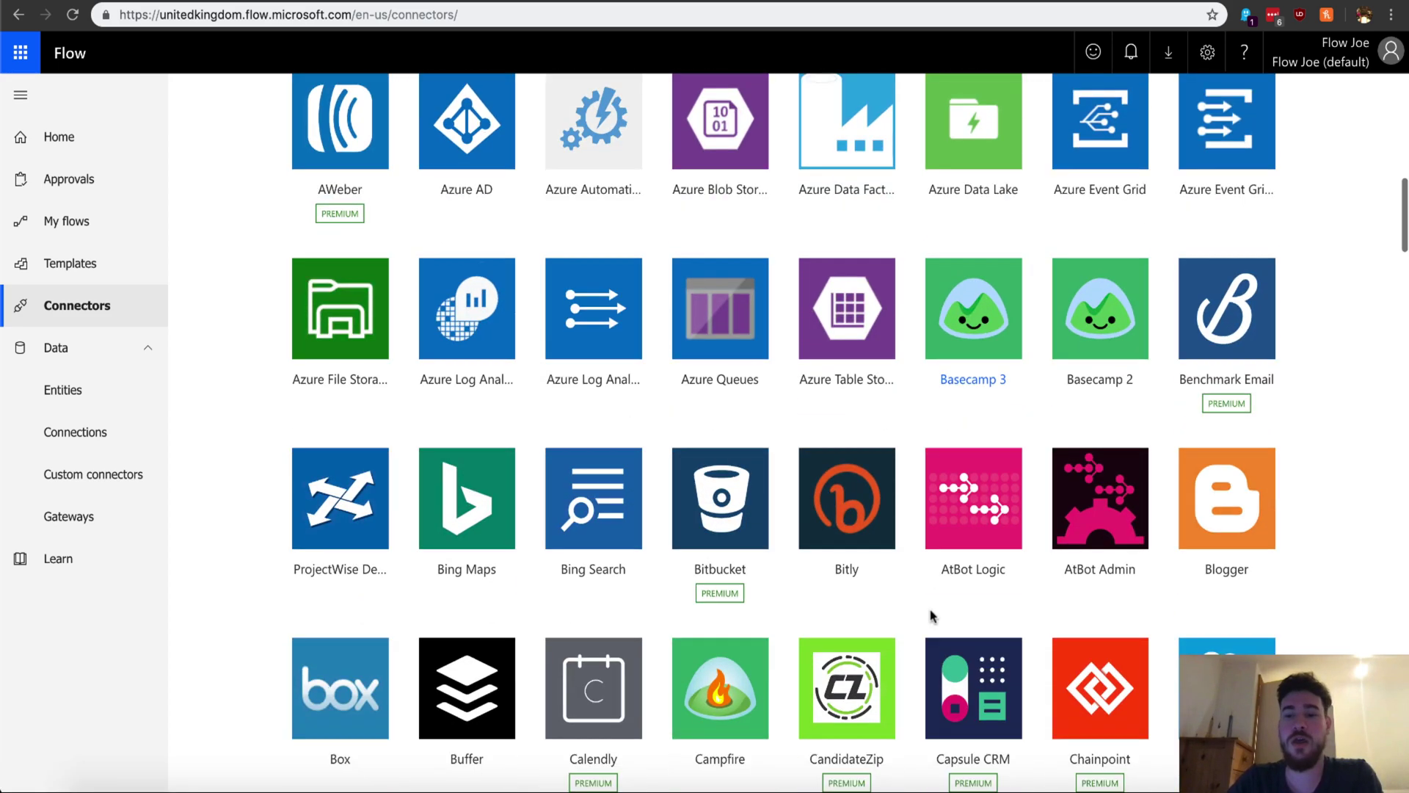
scroll(932, 617, "down", 1)
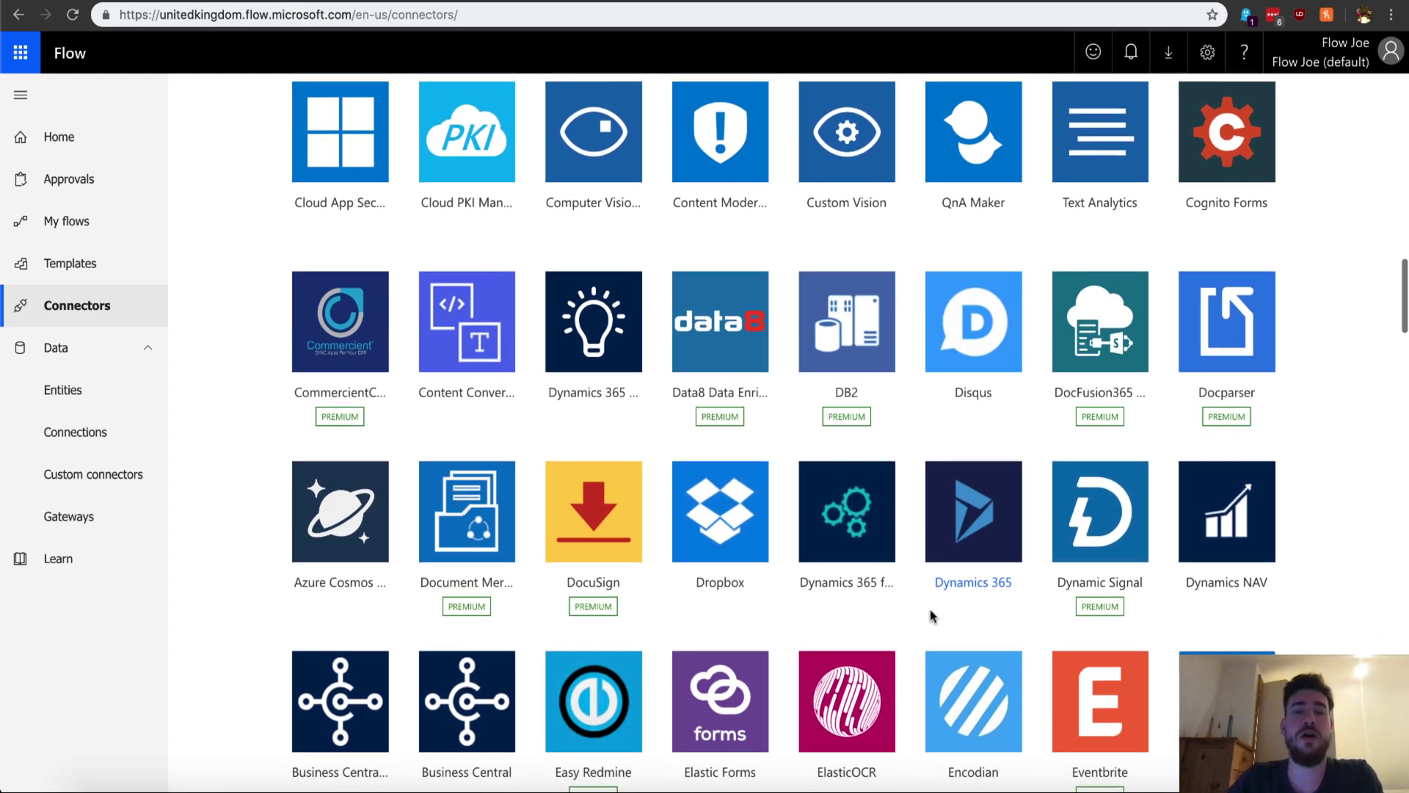
scroll(932, 615, "down", 5)
scroll(932, 616, "down", 3)
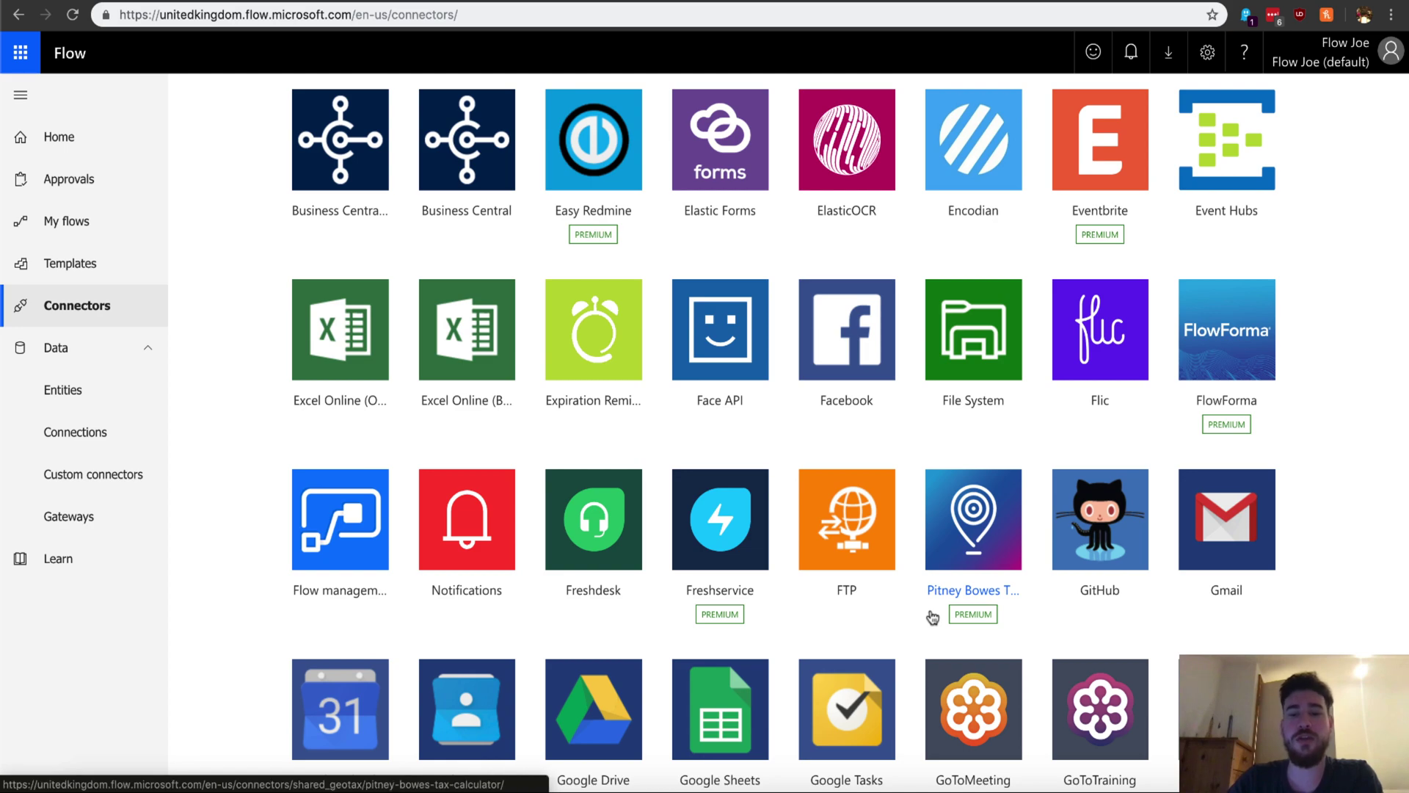
scroll(932, 617, "down", 2)
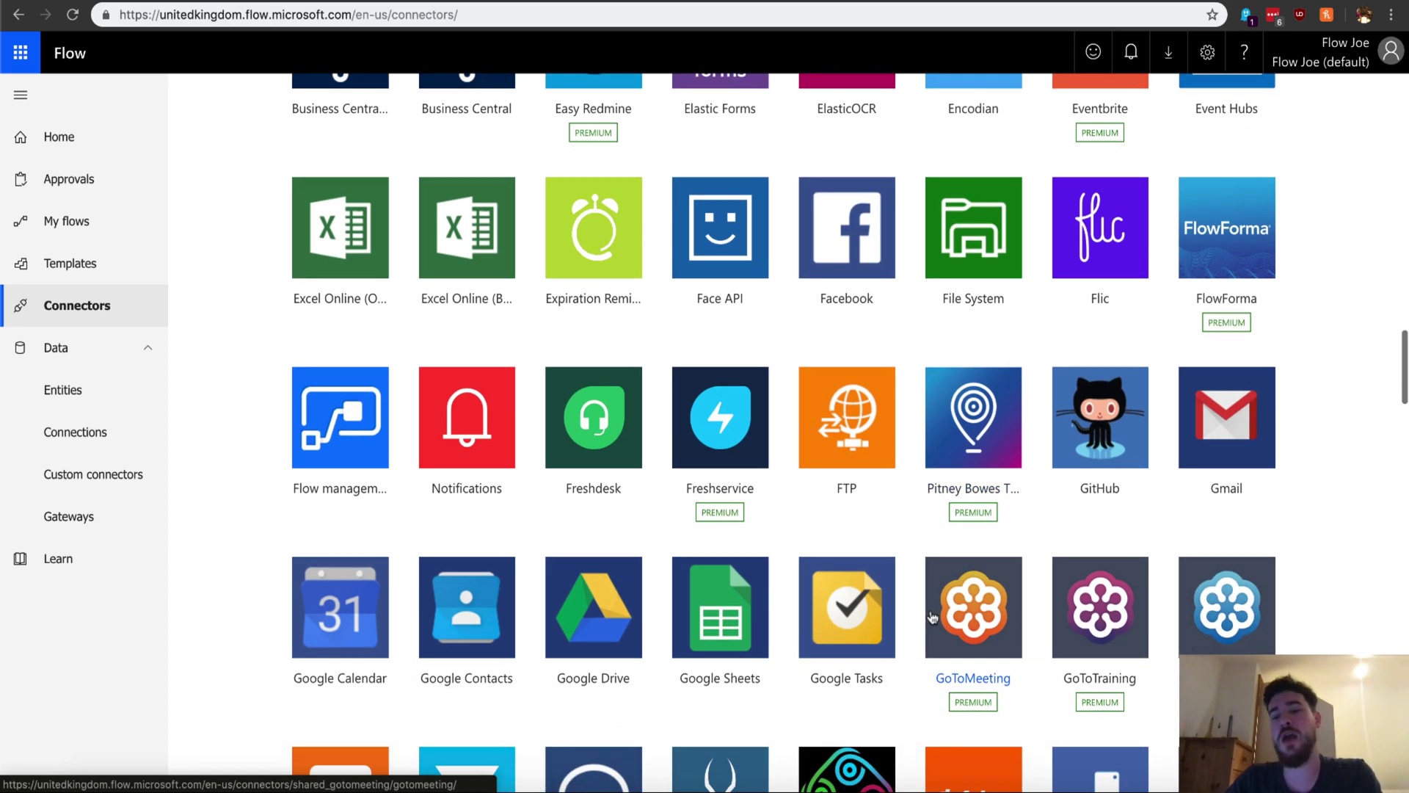
scroll(932, 616, "down", 1)
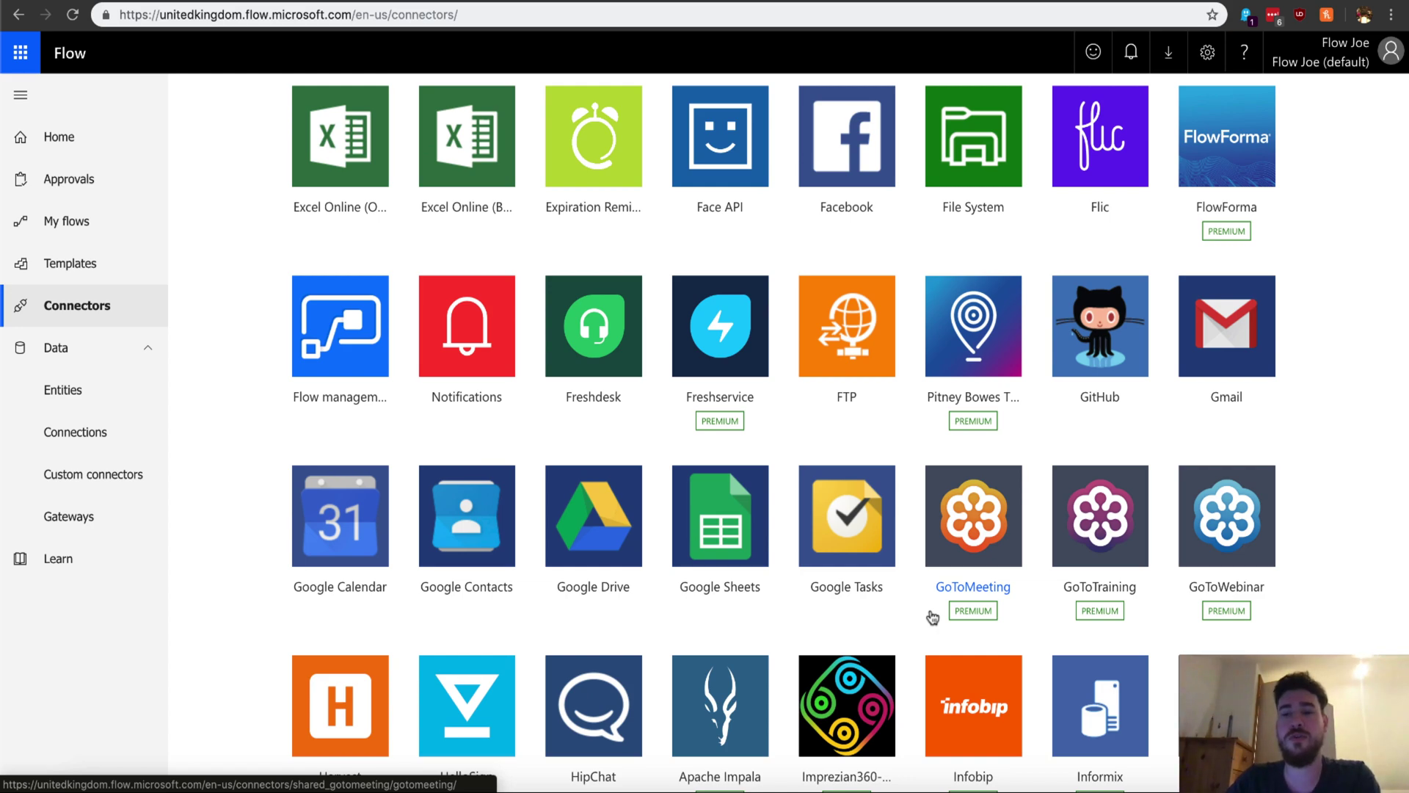
scroll(932, 616, "down", 1)
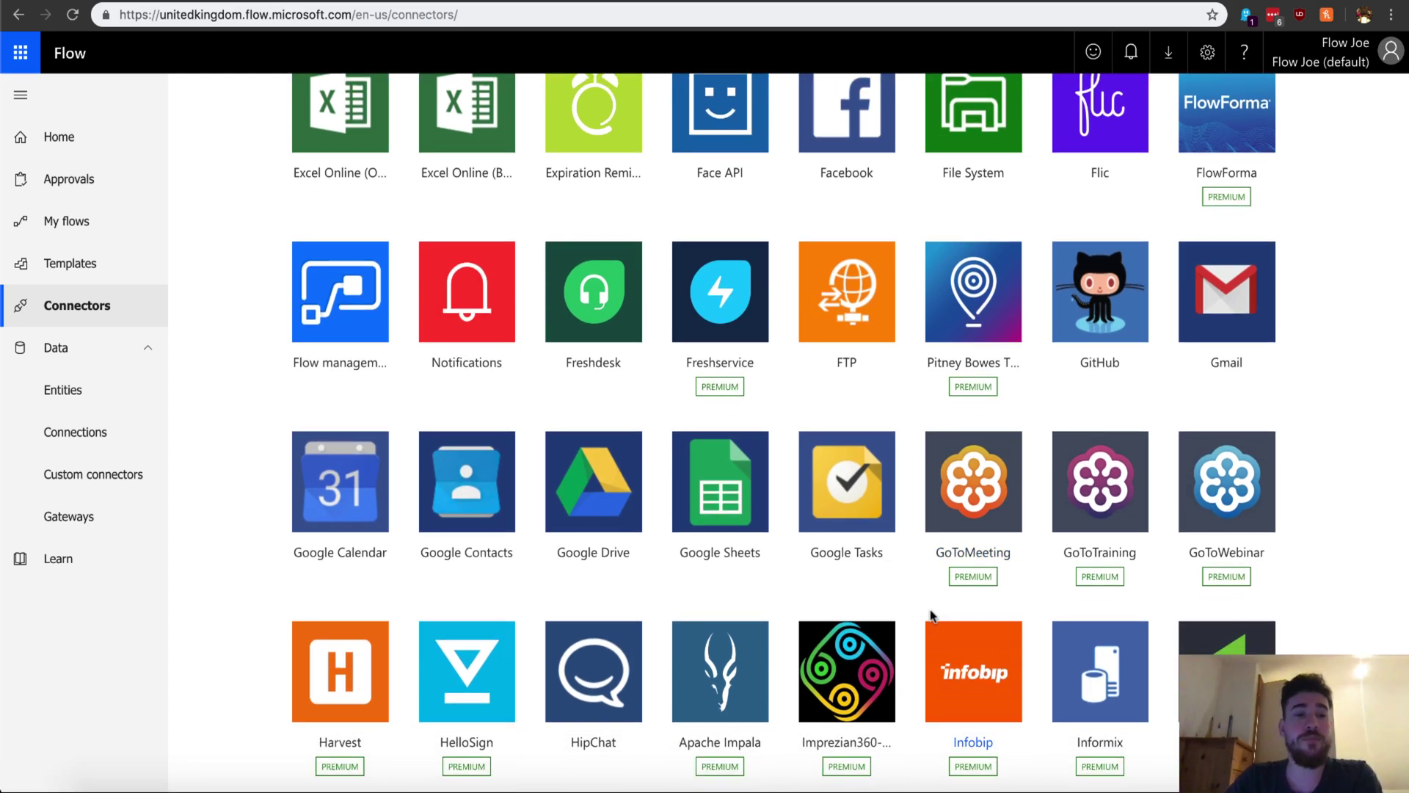
scroll(719, 327, "up", 5)
scroll(719, 328, "up", 20)
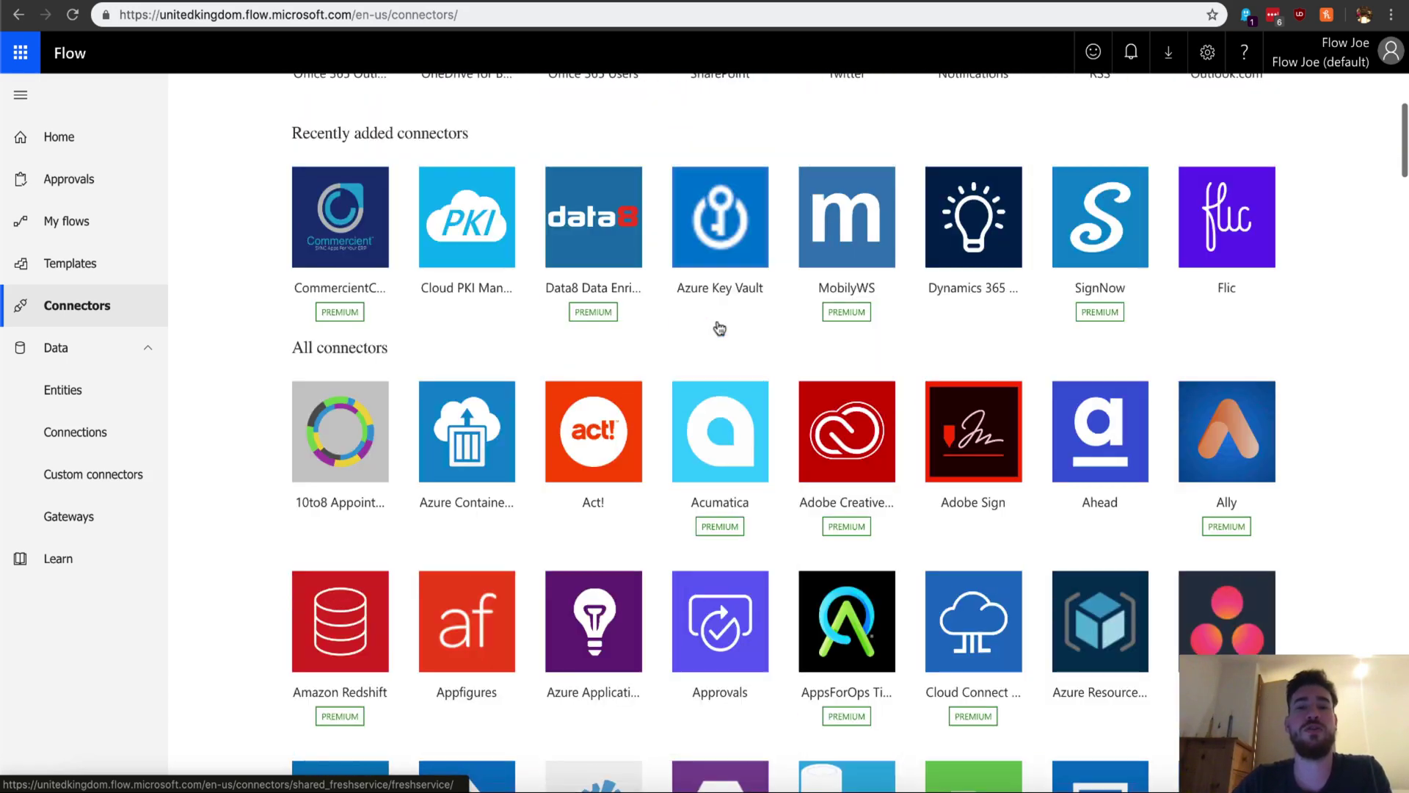
Browse the connectors list through to its last entries, such as Yammer and Zahara, and return to the popular connectors
scroll(719, 327, "up", 4)
scroll(719, 328, "down", 20)
scroll(719, 328, "down", 20)
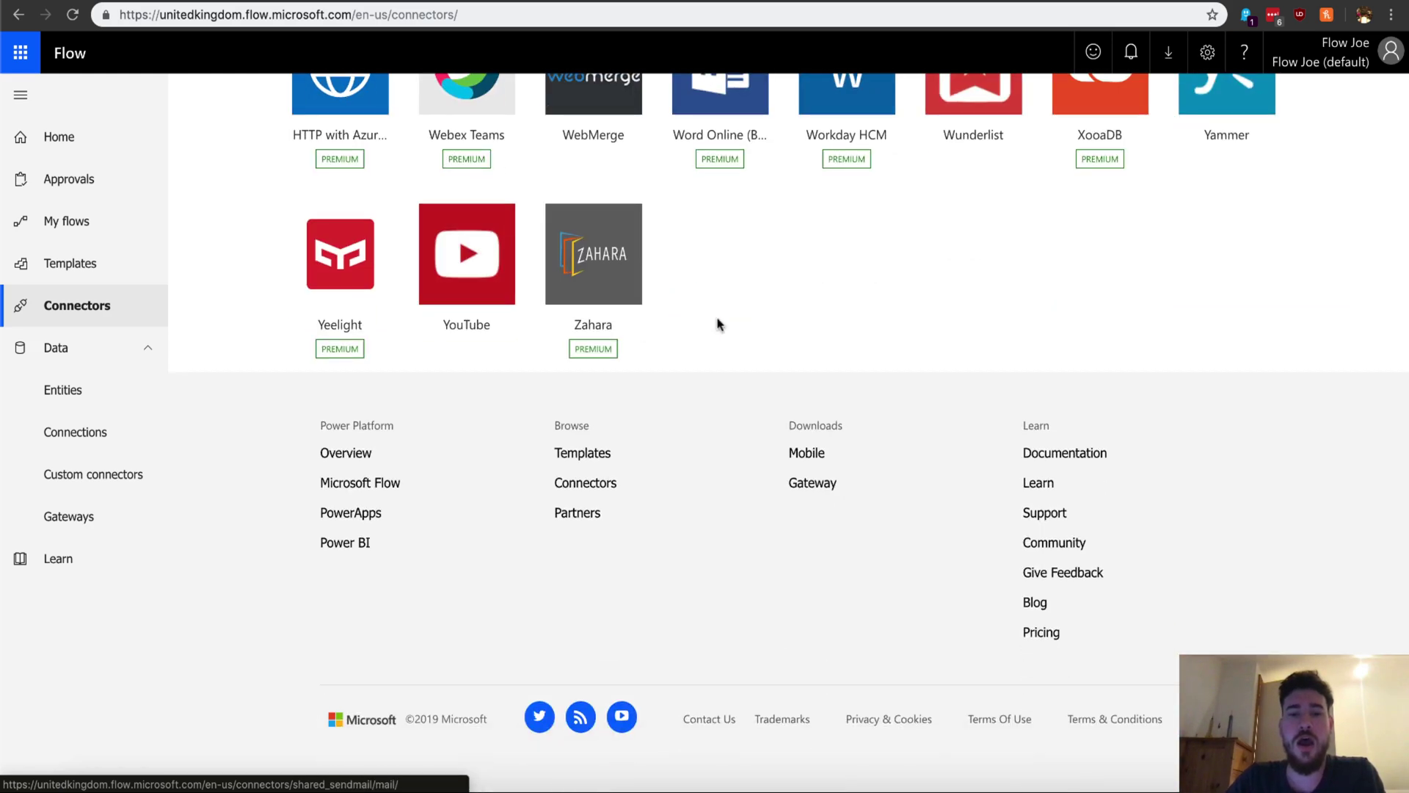
scroll(719, 325, "up", 7)
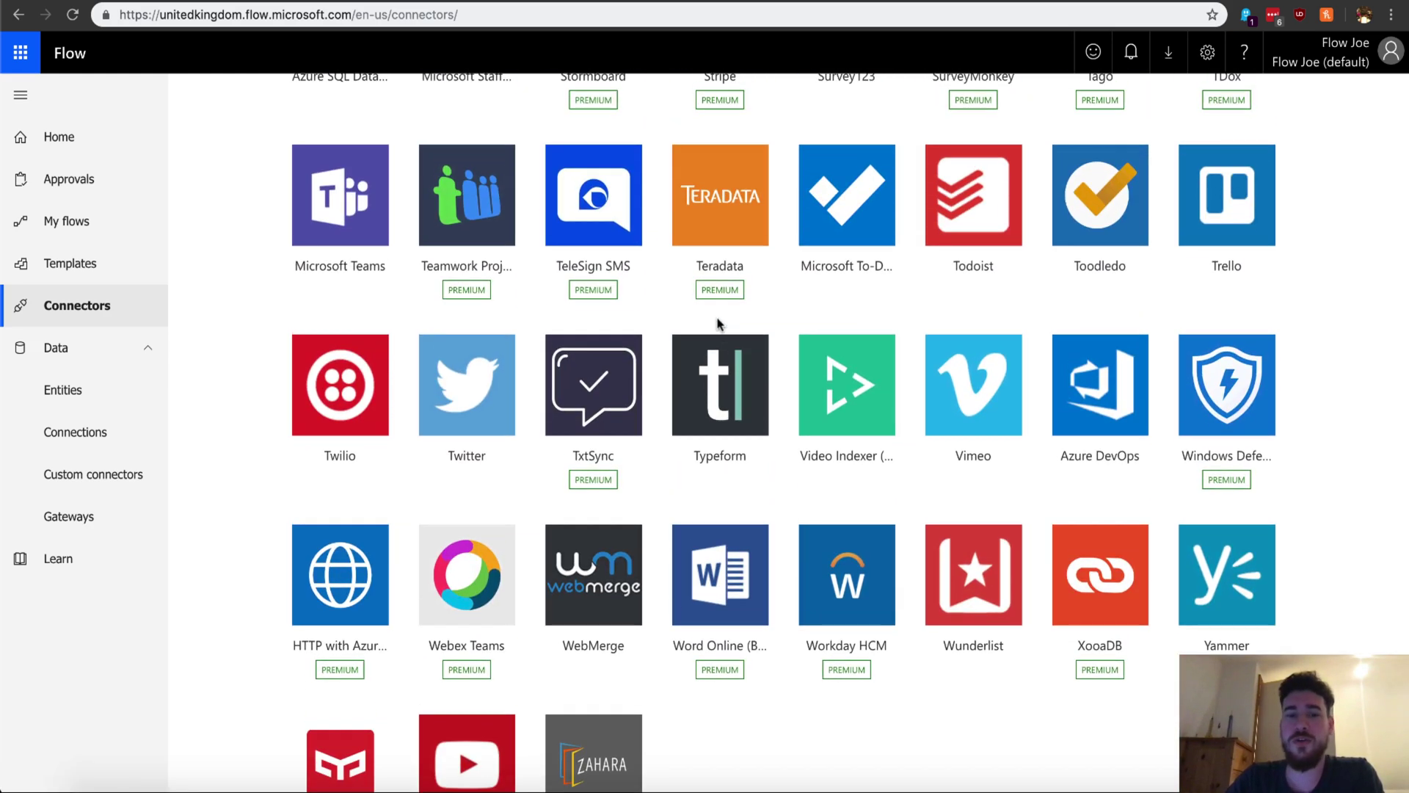
scroll(719, 325, "up", 20)
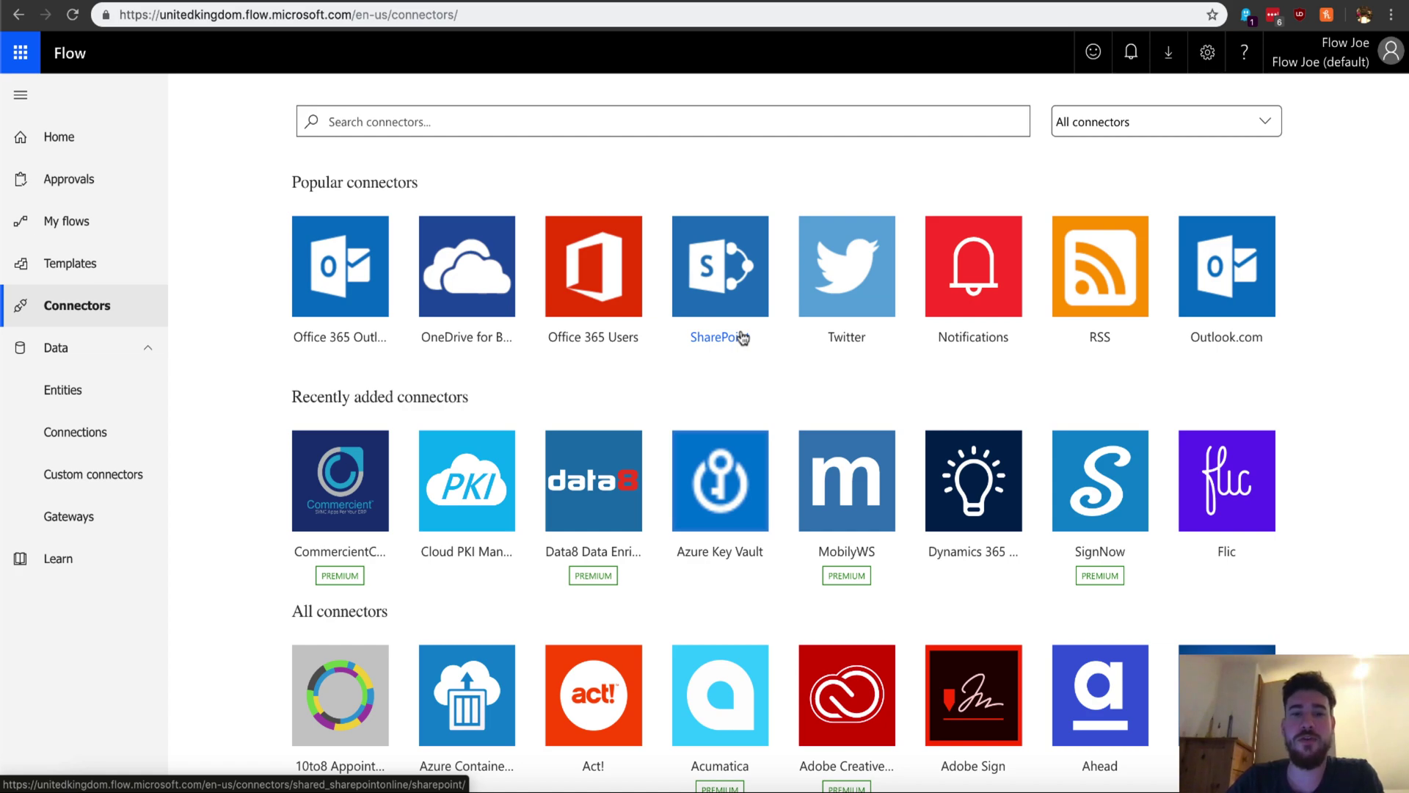
Visit Home and Entities, open the existing connections, and browse the services available for a new connection
left_click(1010, 1)
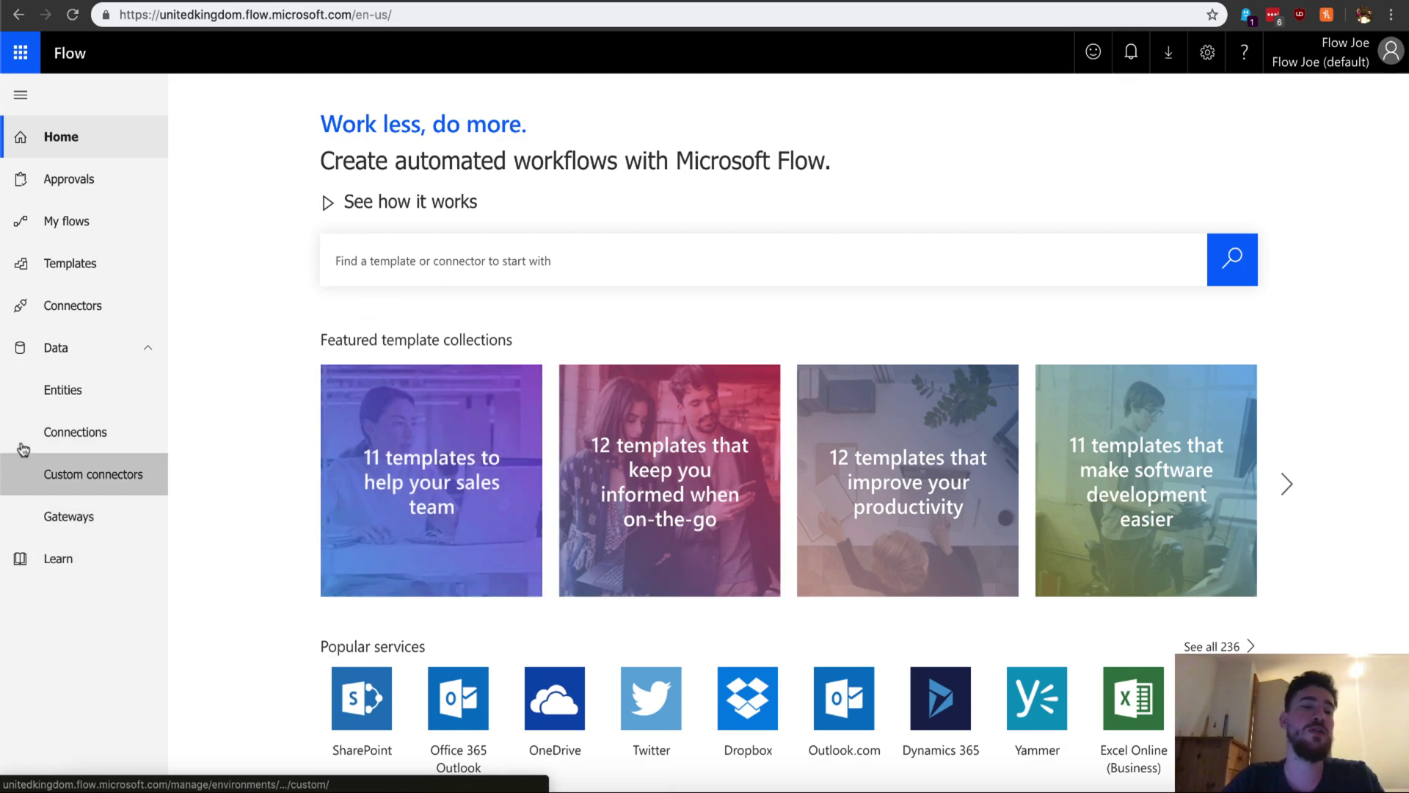
left_click(78, 406)
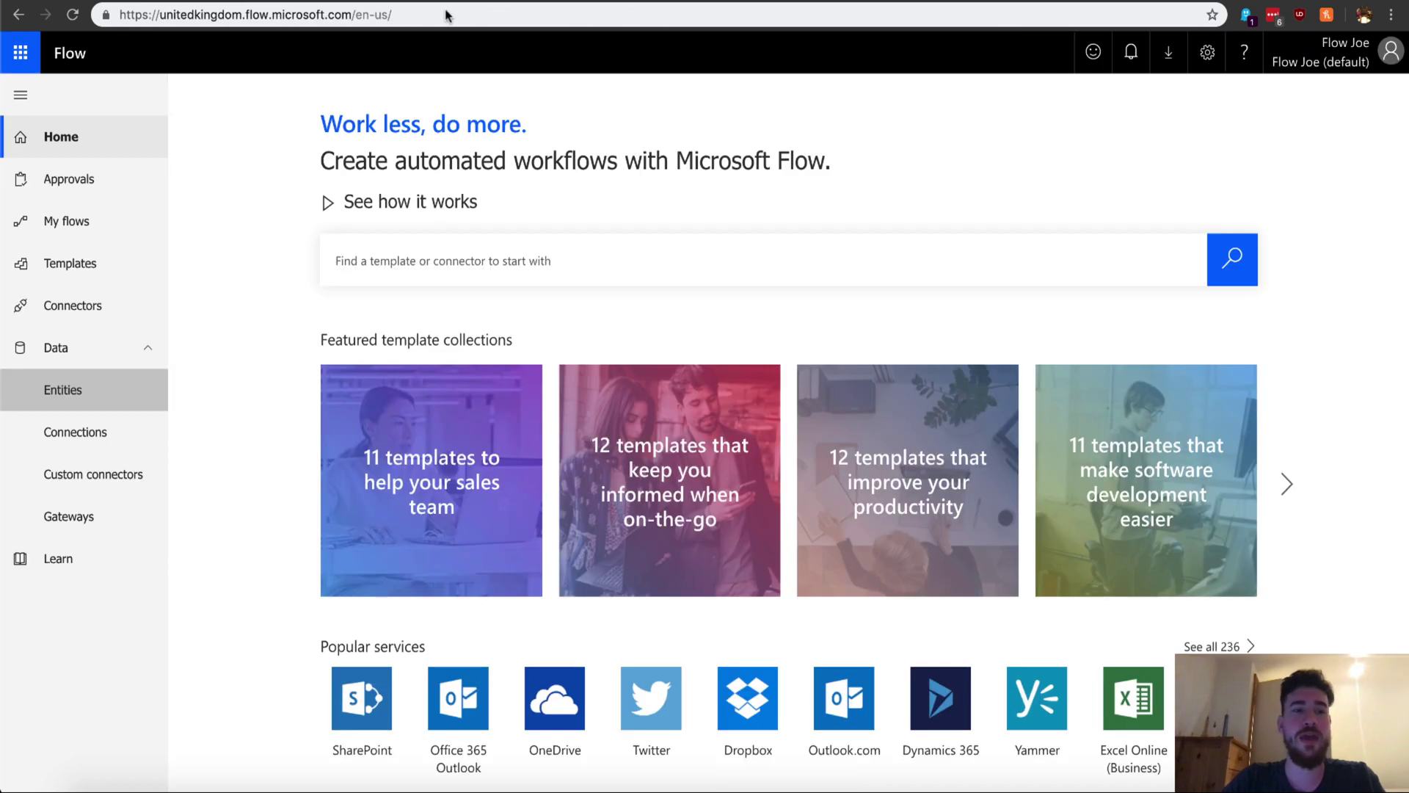
left_click(131, 445)
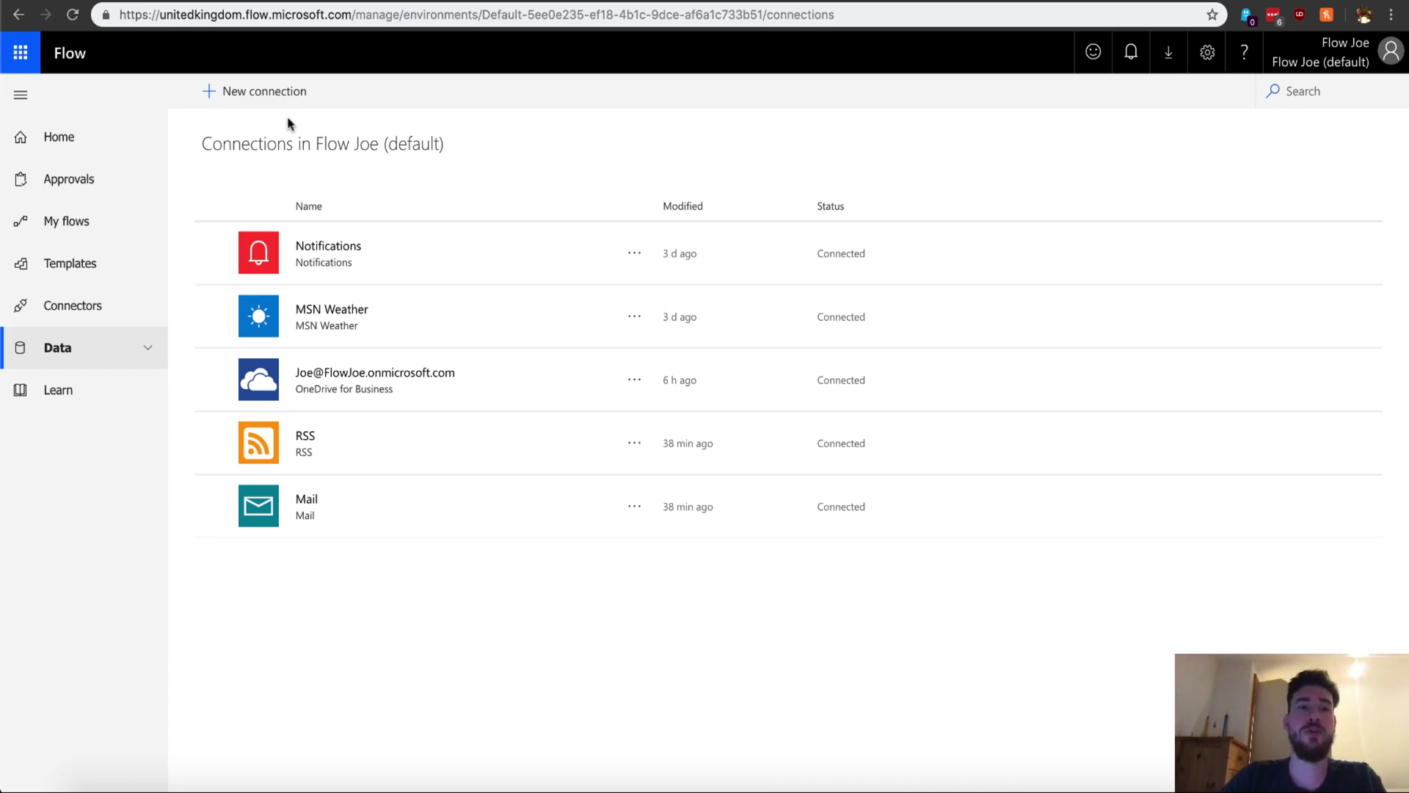
left_click(276, 93)
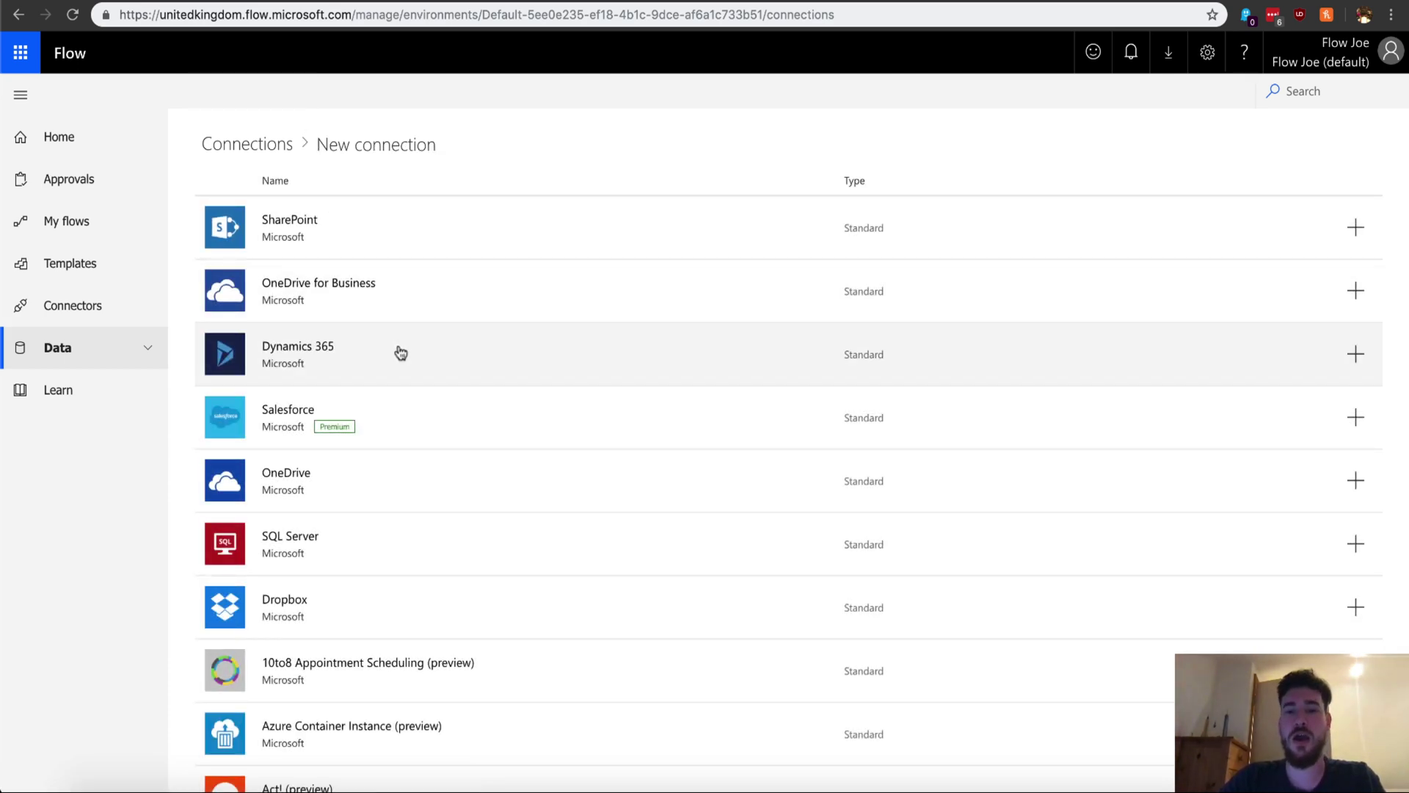
scroll(399, 353, "down", 6)
scroll(399, 352, "down", 1)
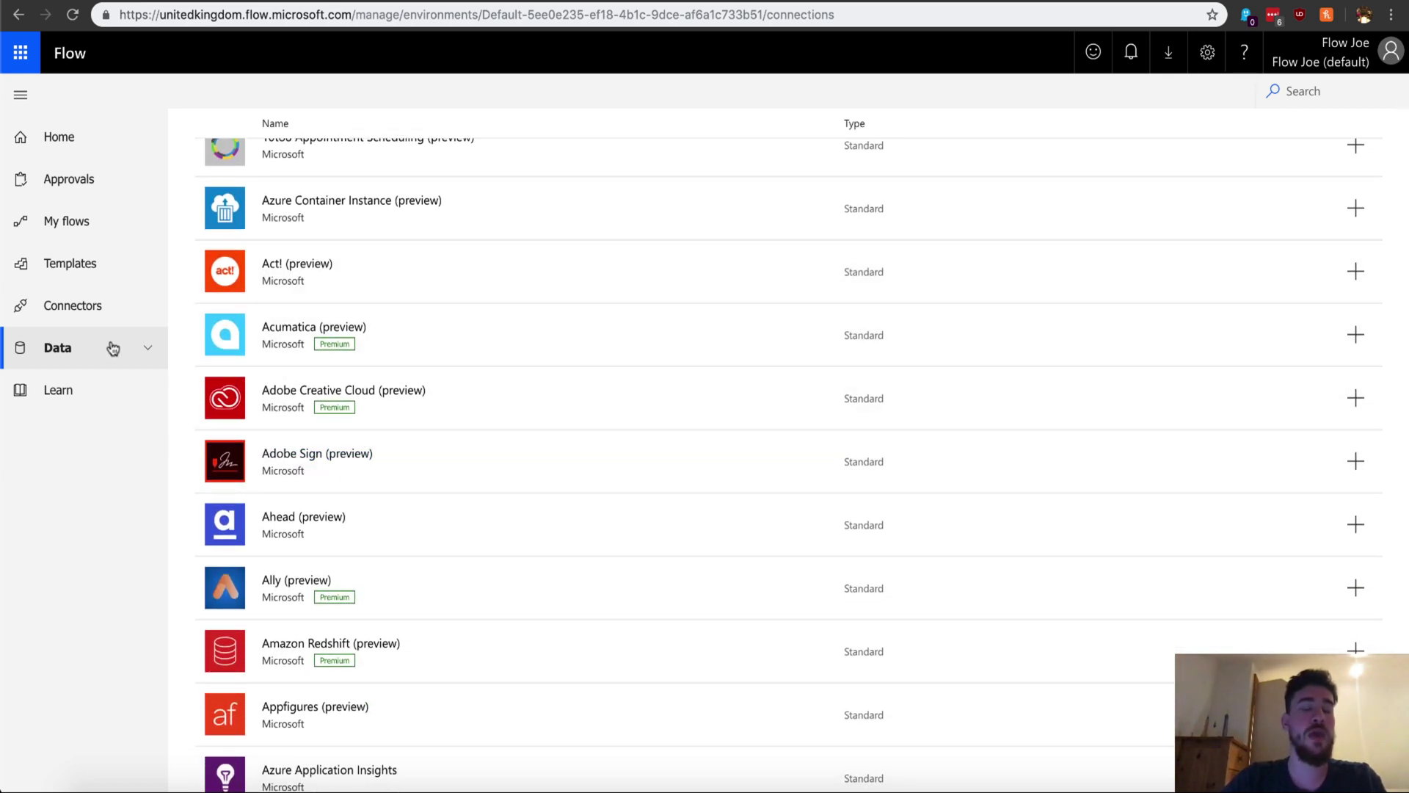
Open the custom connectors page, review the creation options, and open and cancel the form for creating one from blank
left_click(114, 350)
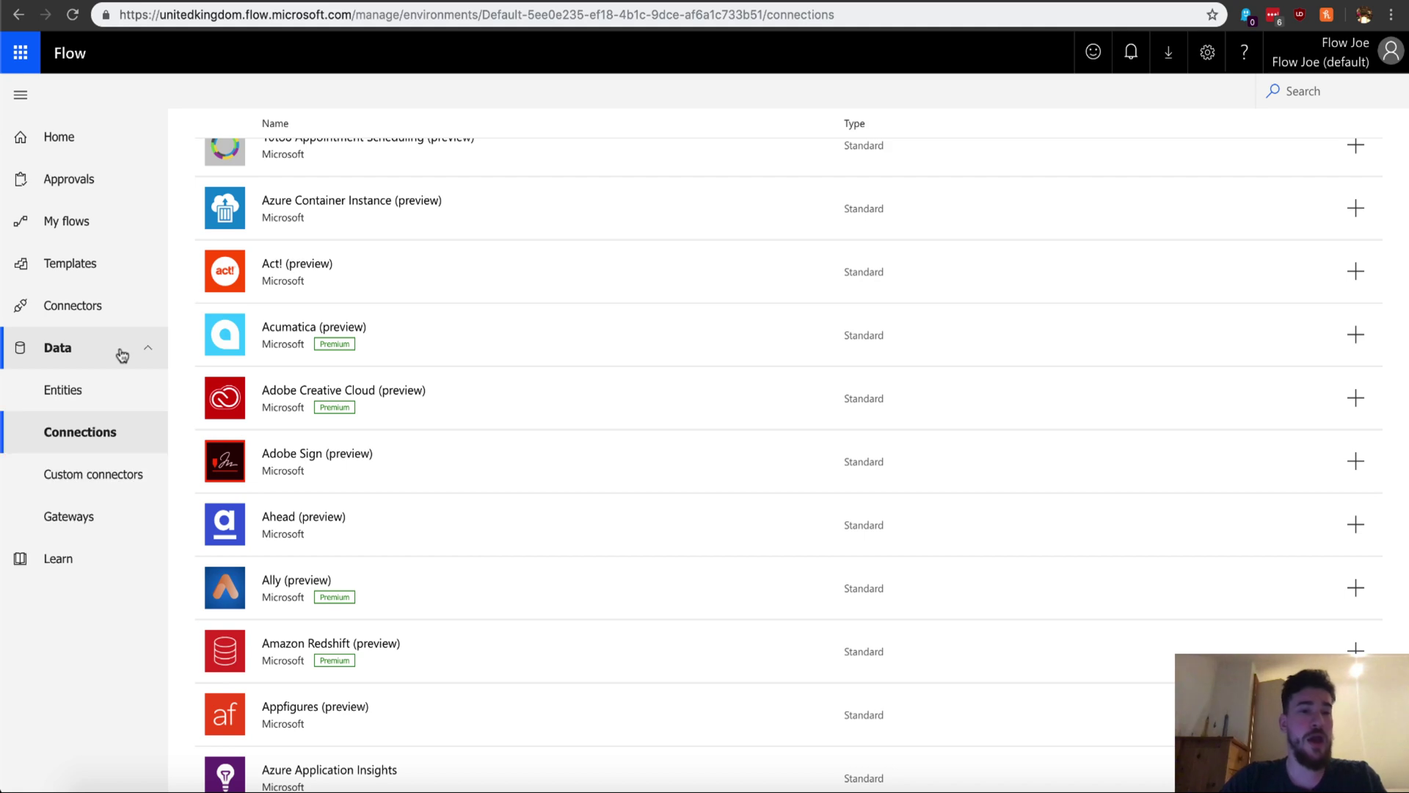
left_click(129, 490)
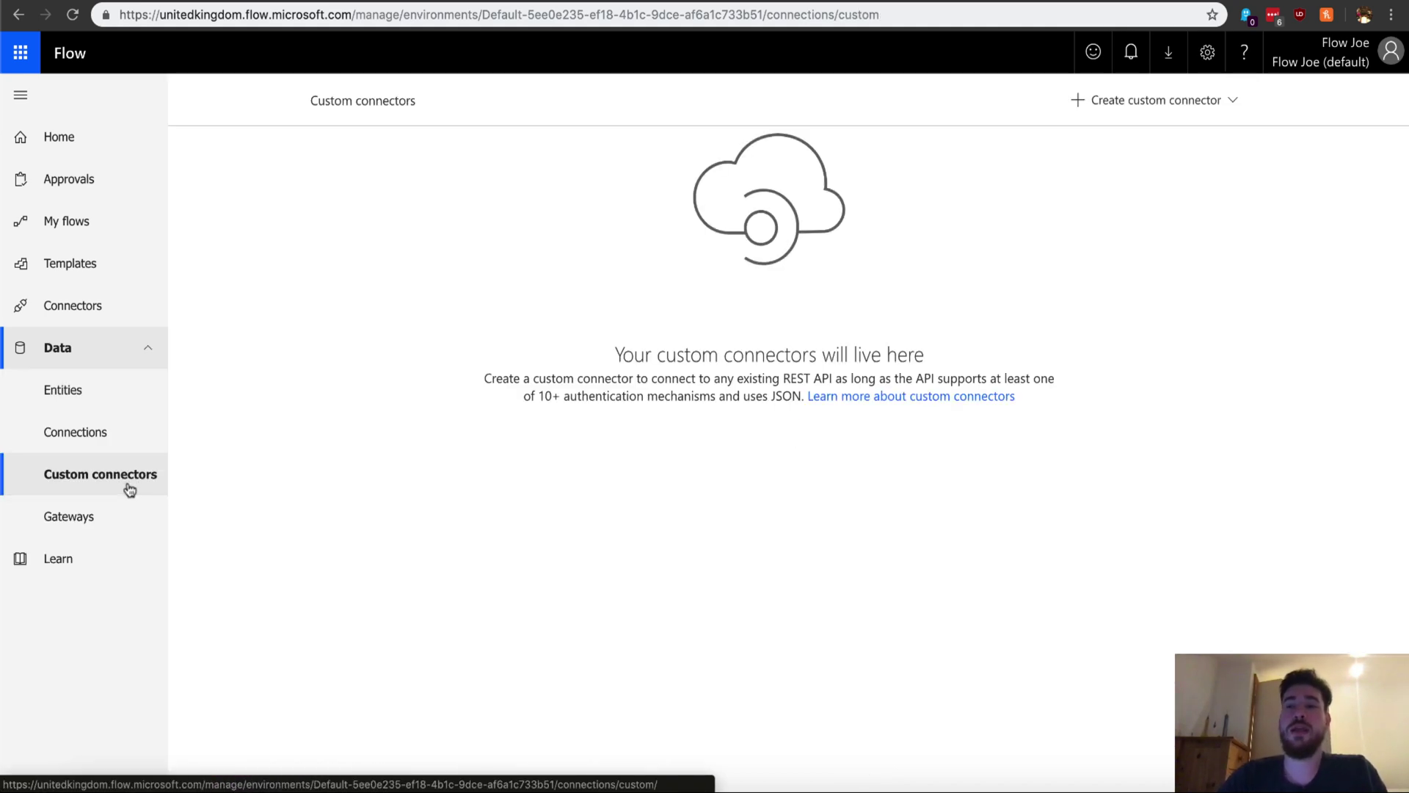
left_click(1123, 108)
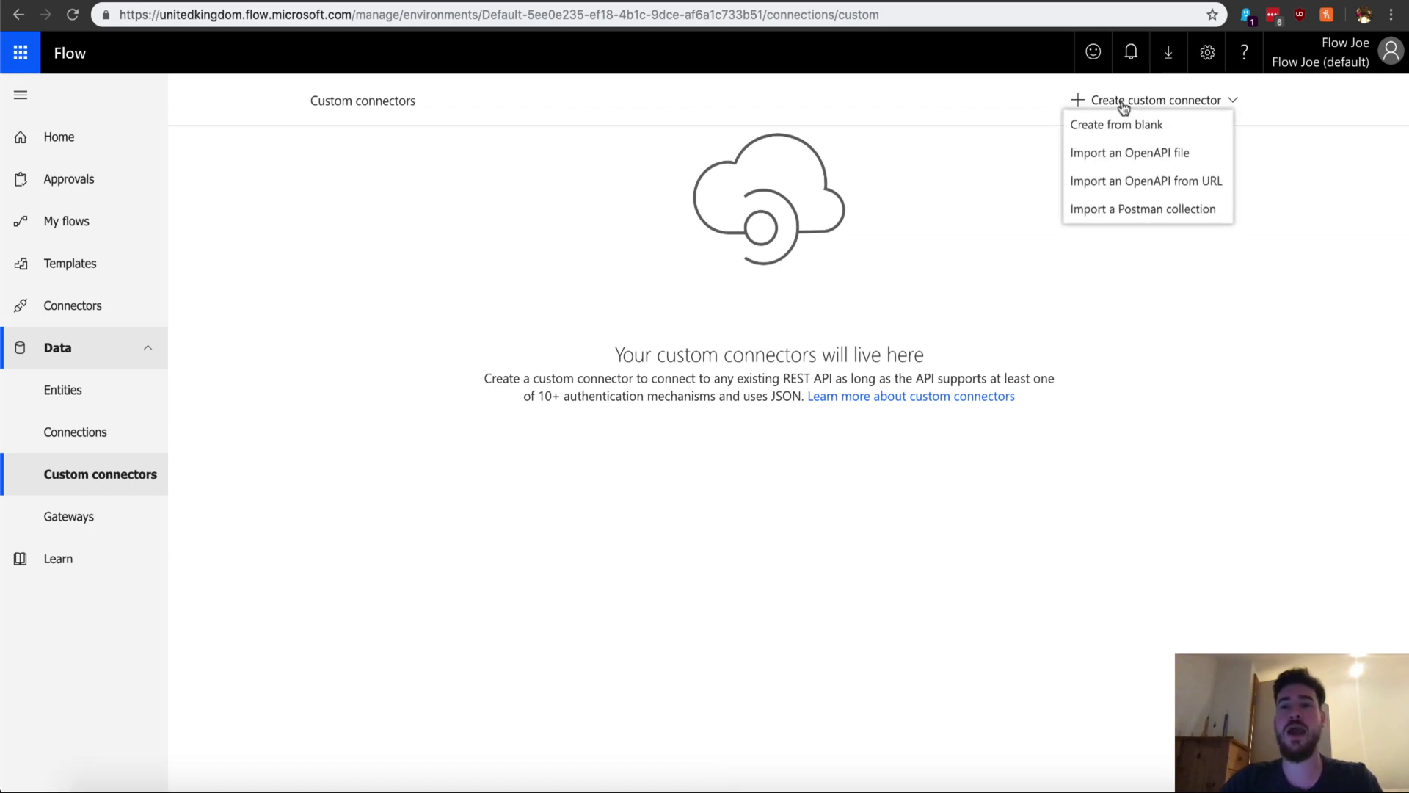
left_click(1119, 133)
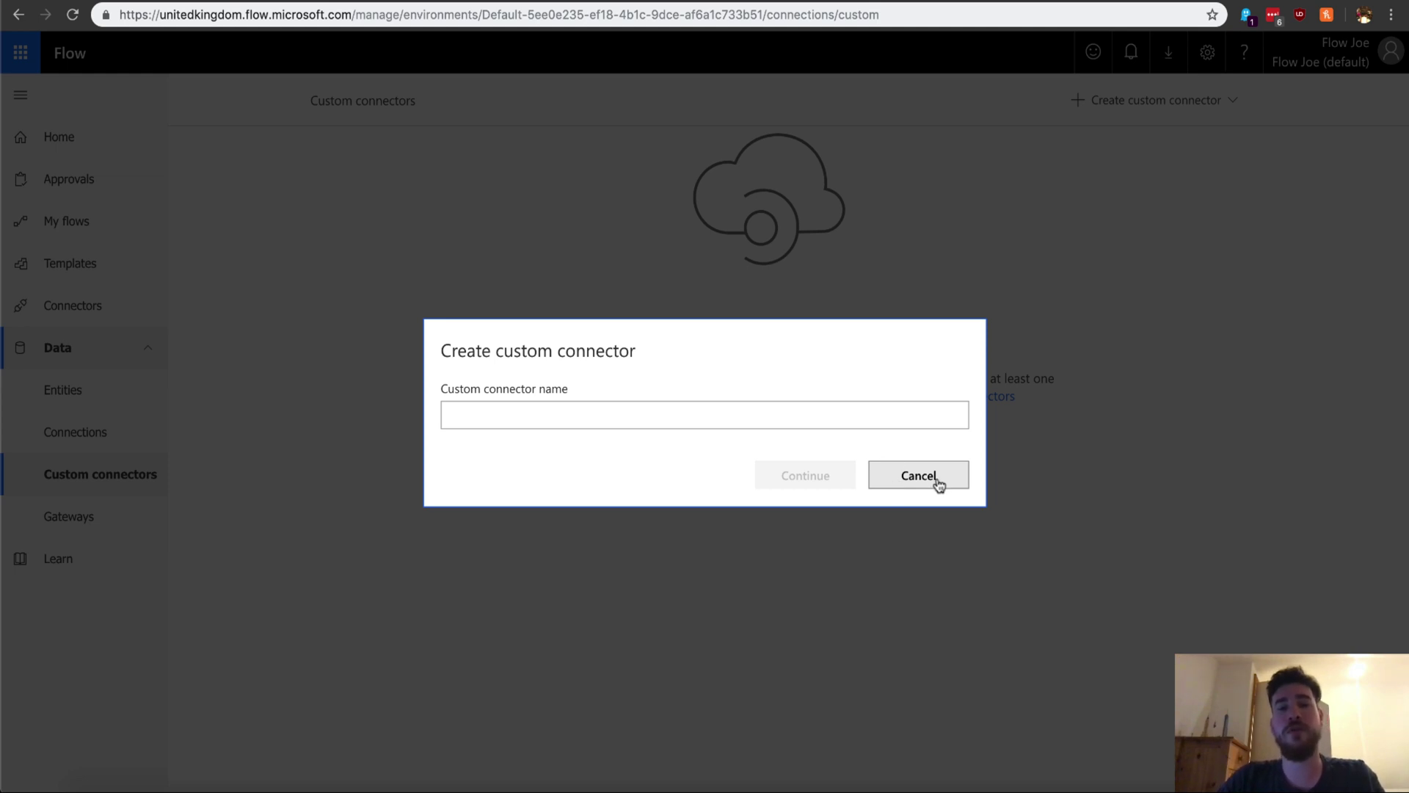
left_click(939, 485)
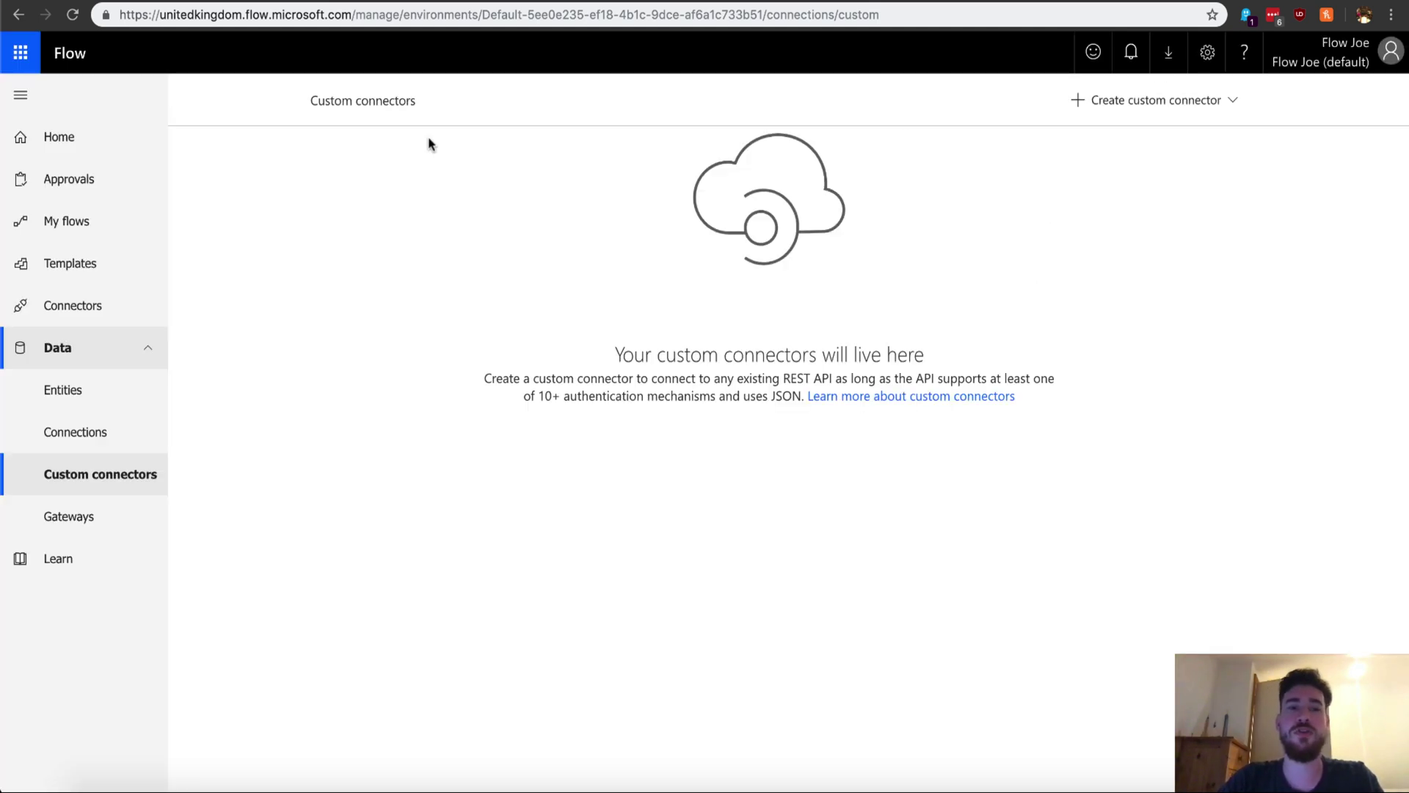
left_click(1170, 108)
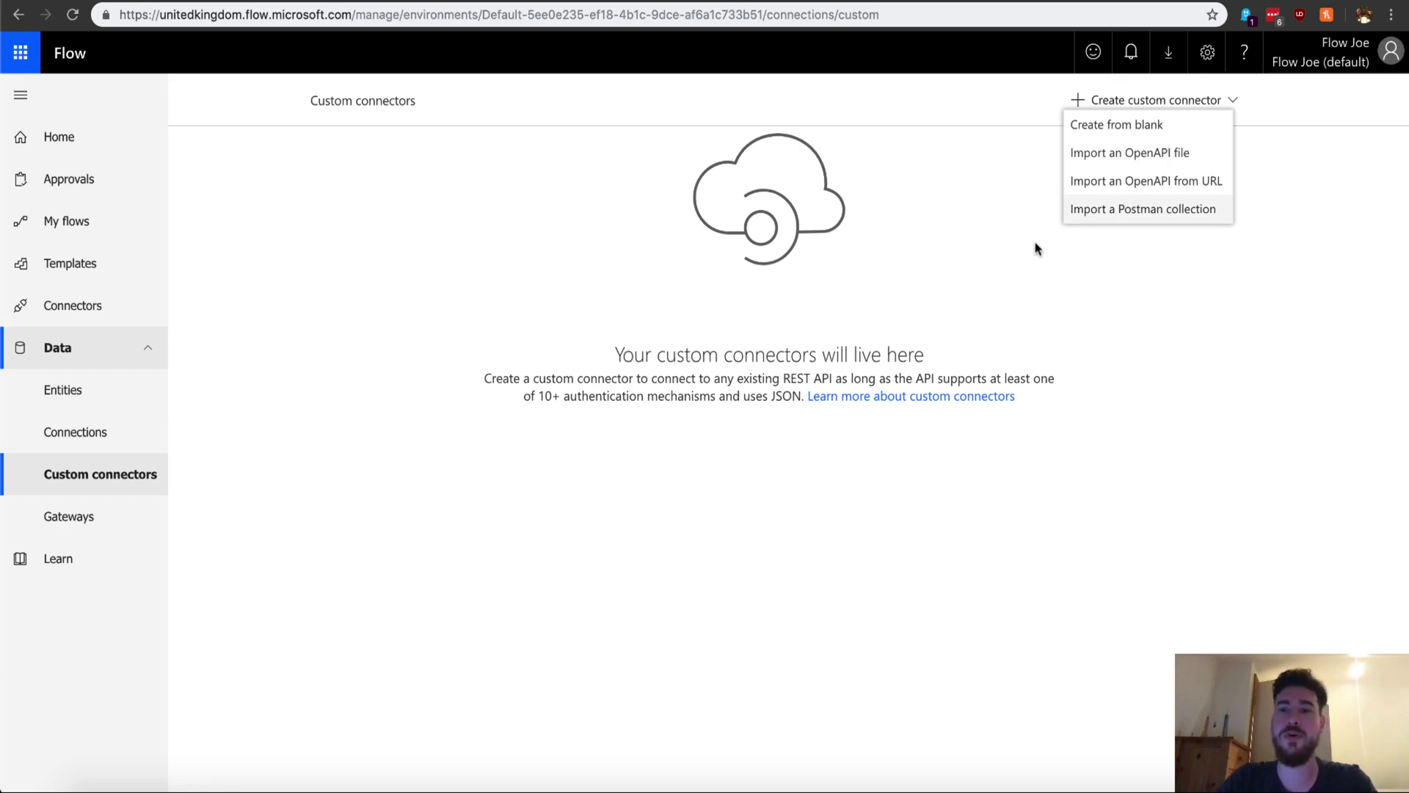
left_click(415, 390)
Open the Gateways page, view the On-Premises Data Gateway download offered for a new gateway, and return to Flow
left_click(114, 518)
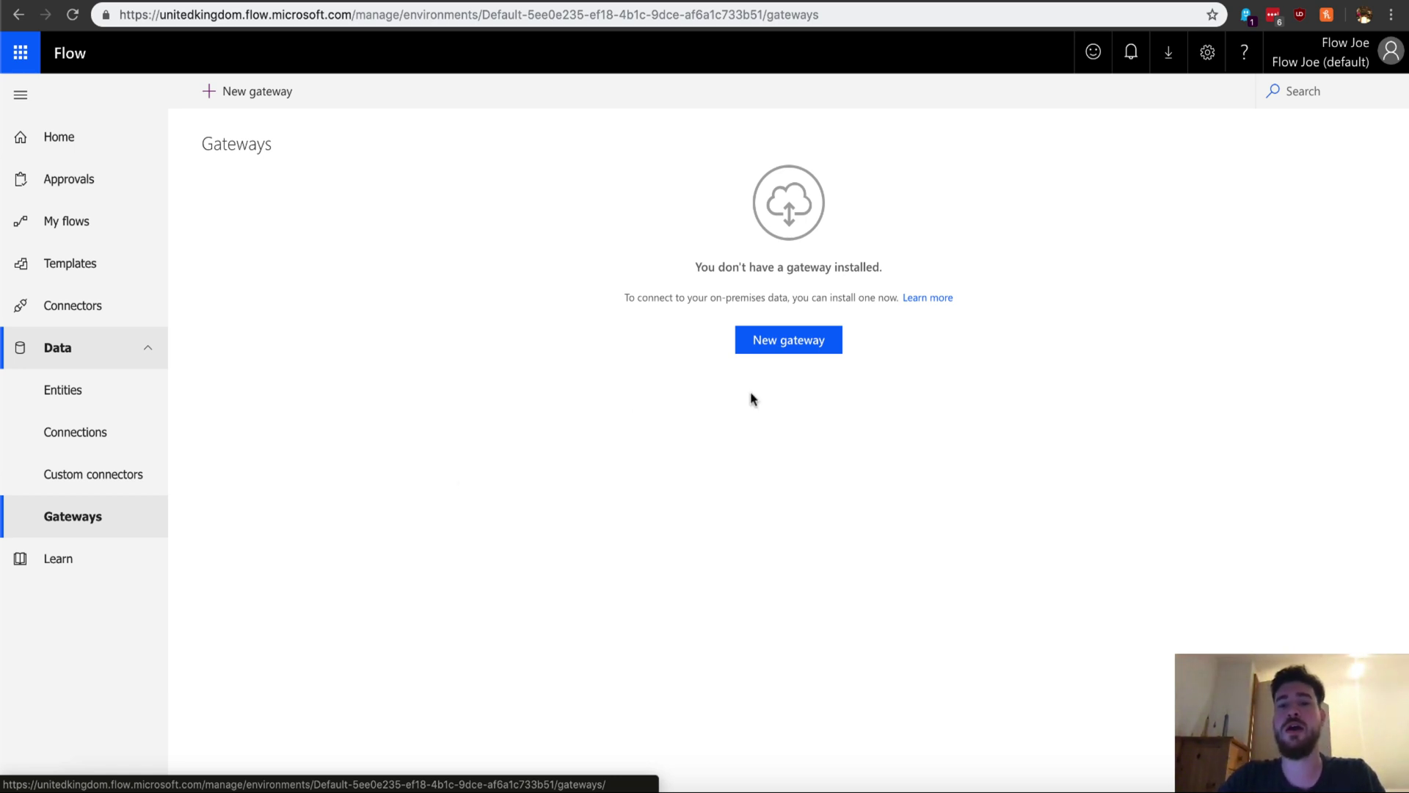
left_click(777, 343)
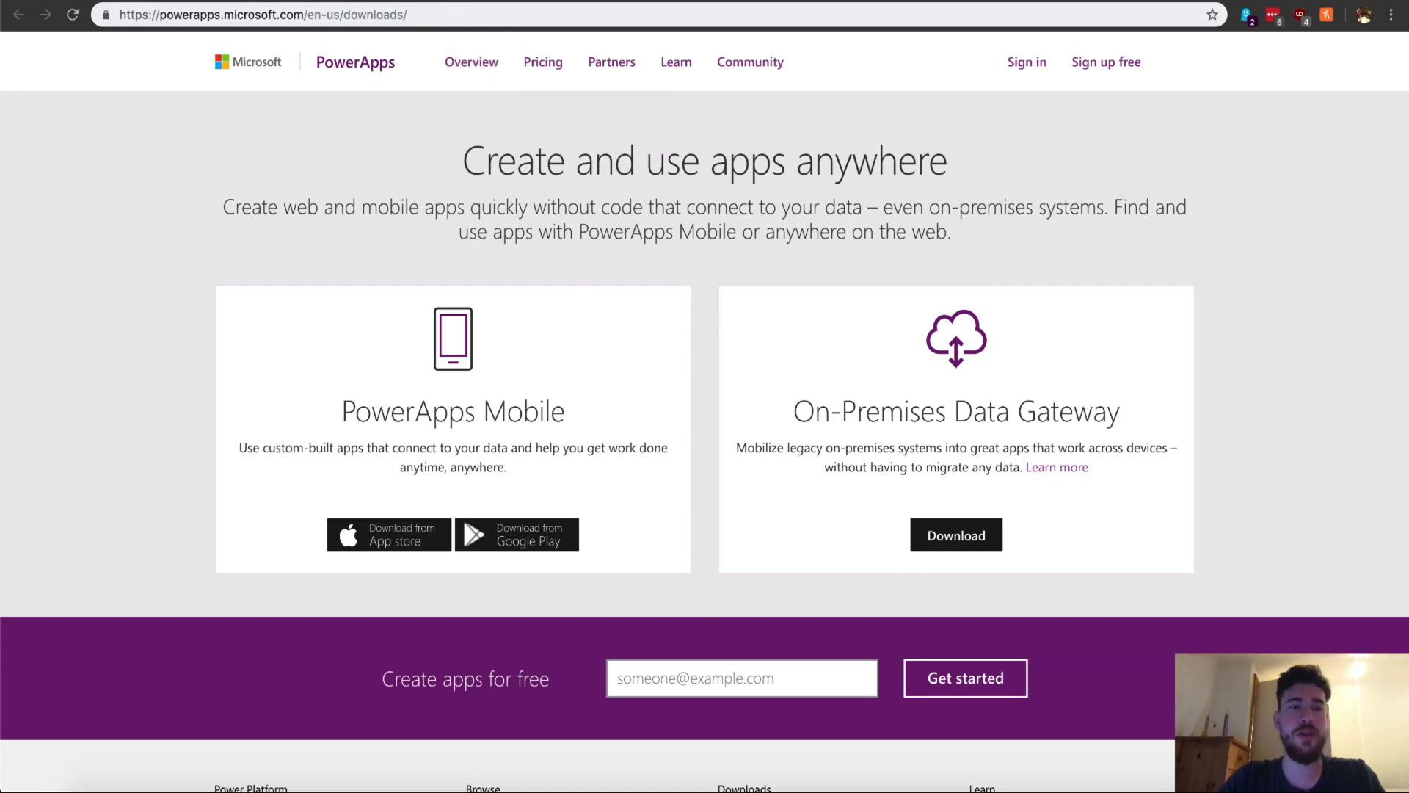
left_click(463, 1)
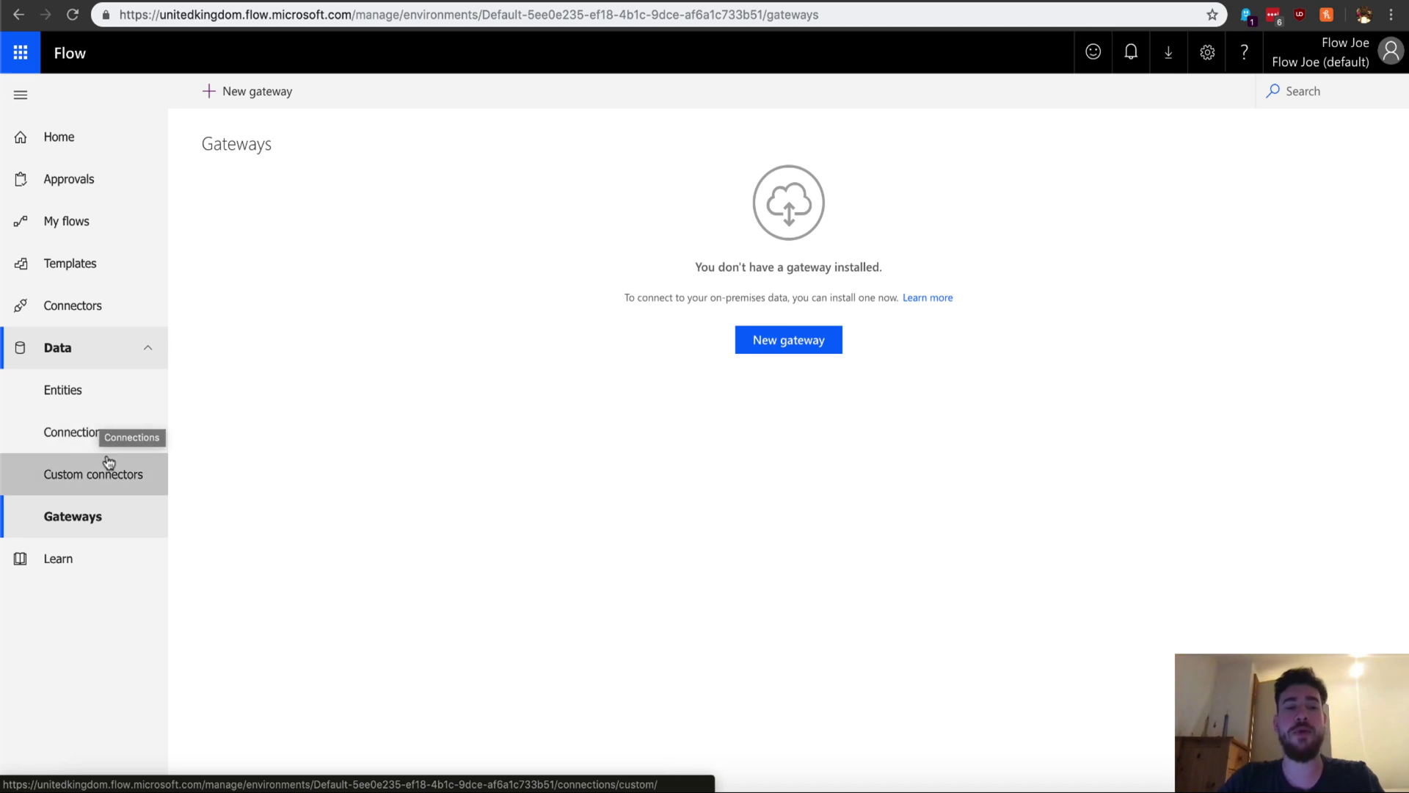
Revisit the Connections, Custom connectors and Gateways pages to recap the Data section
left_click(97, 437)
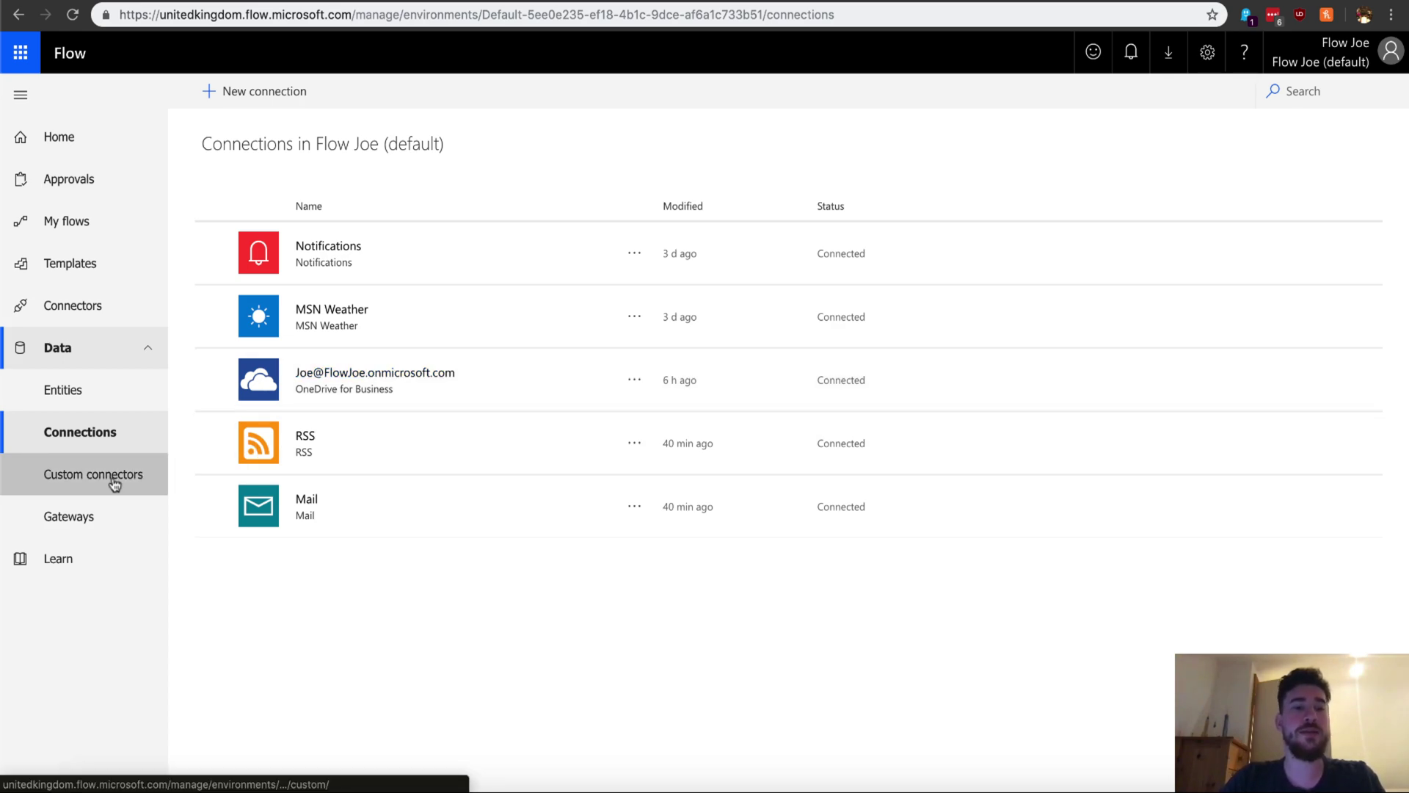
left_click(105, 475)
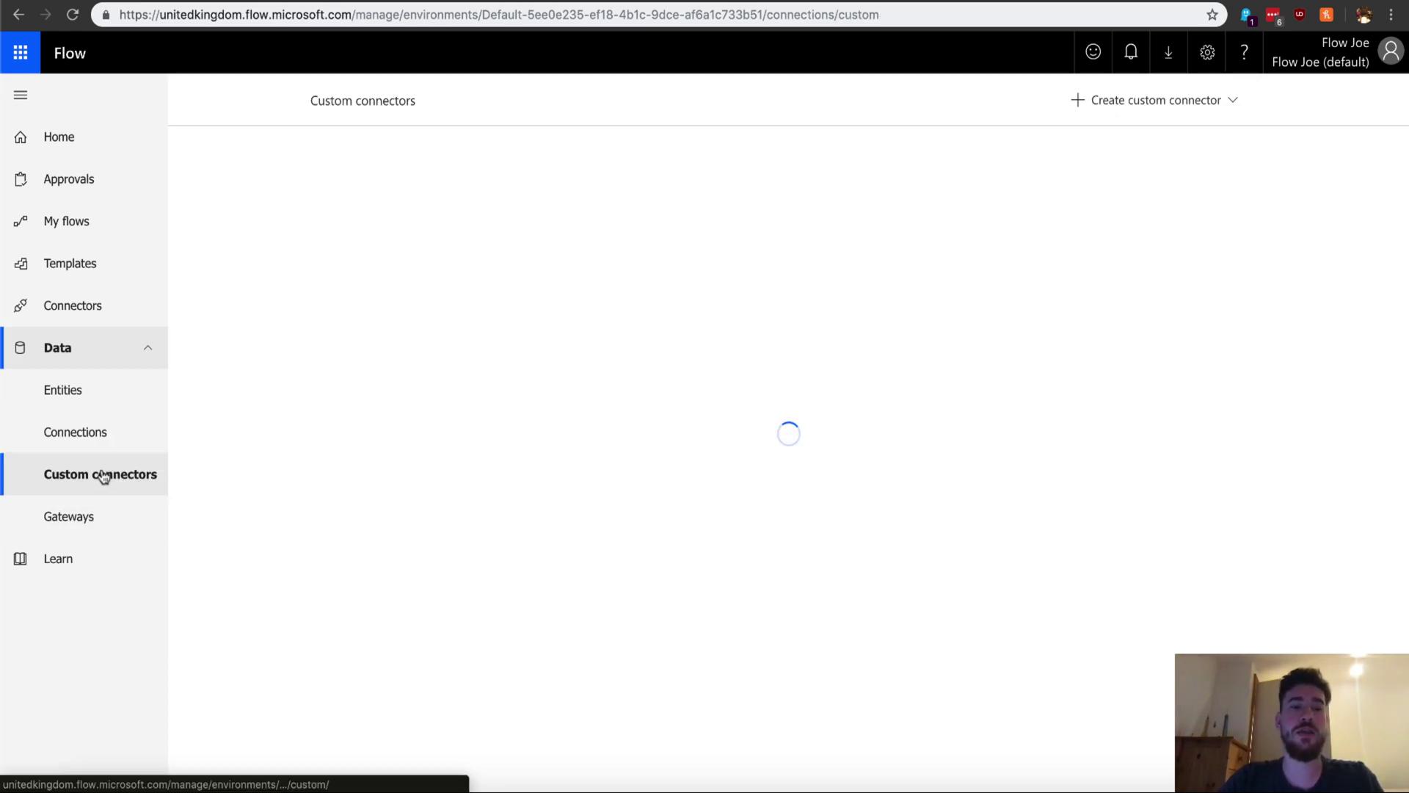
left_click(110, 529)
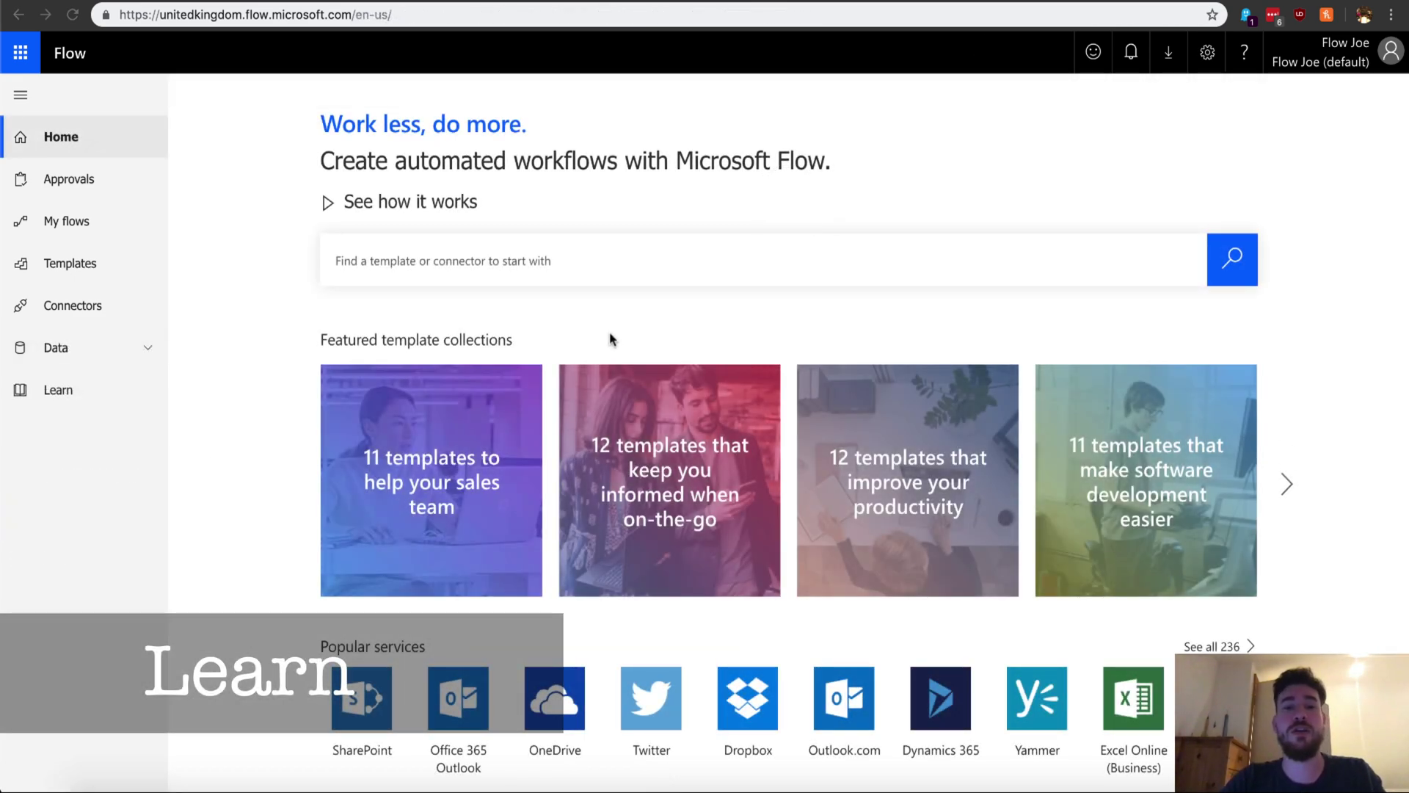
Open the Learn section's "Automate a business process using Microsoft Flow" learning path and examine its modules and units
left_click(75, 393)
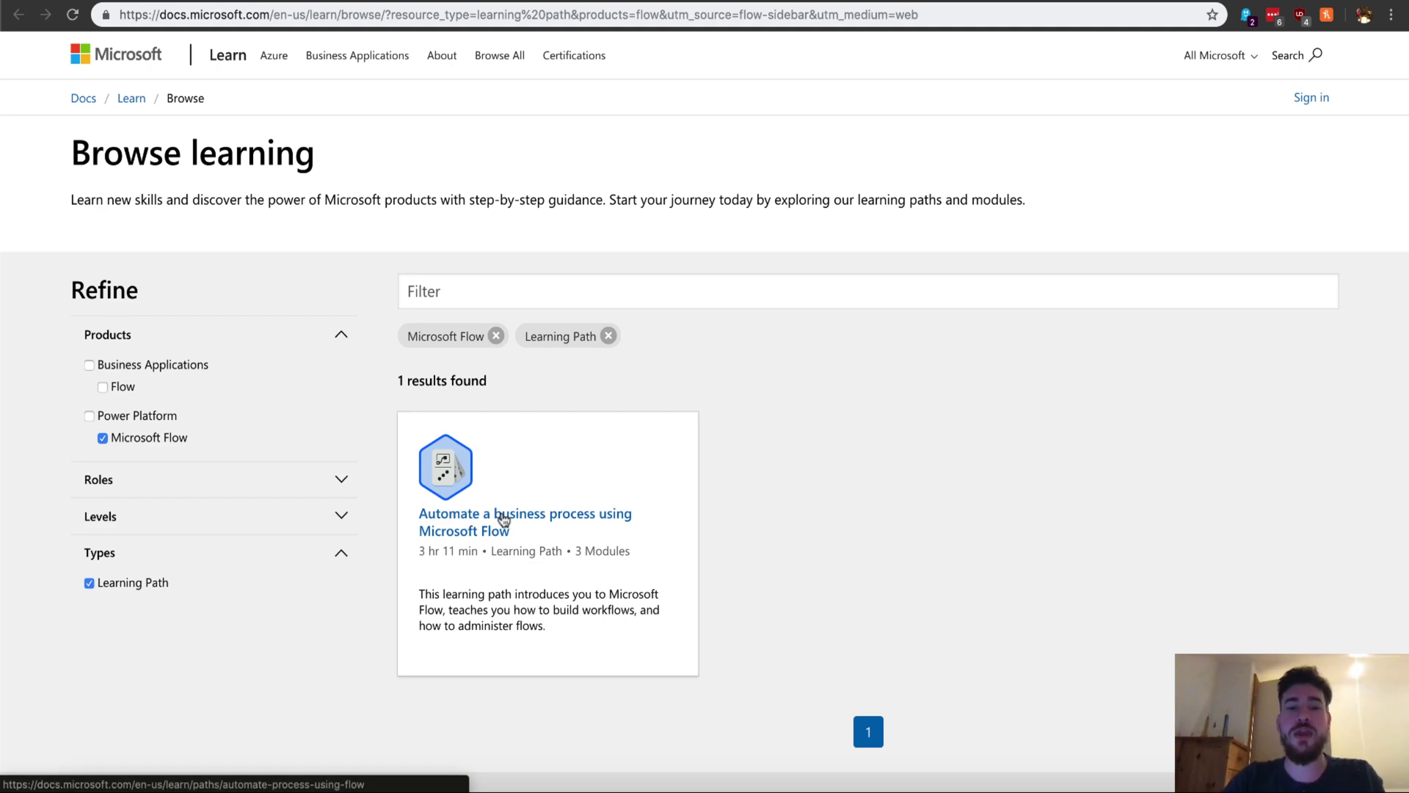
left_click(578, 527)
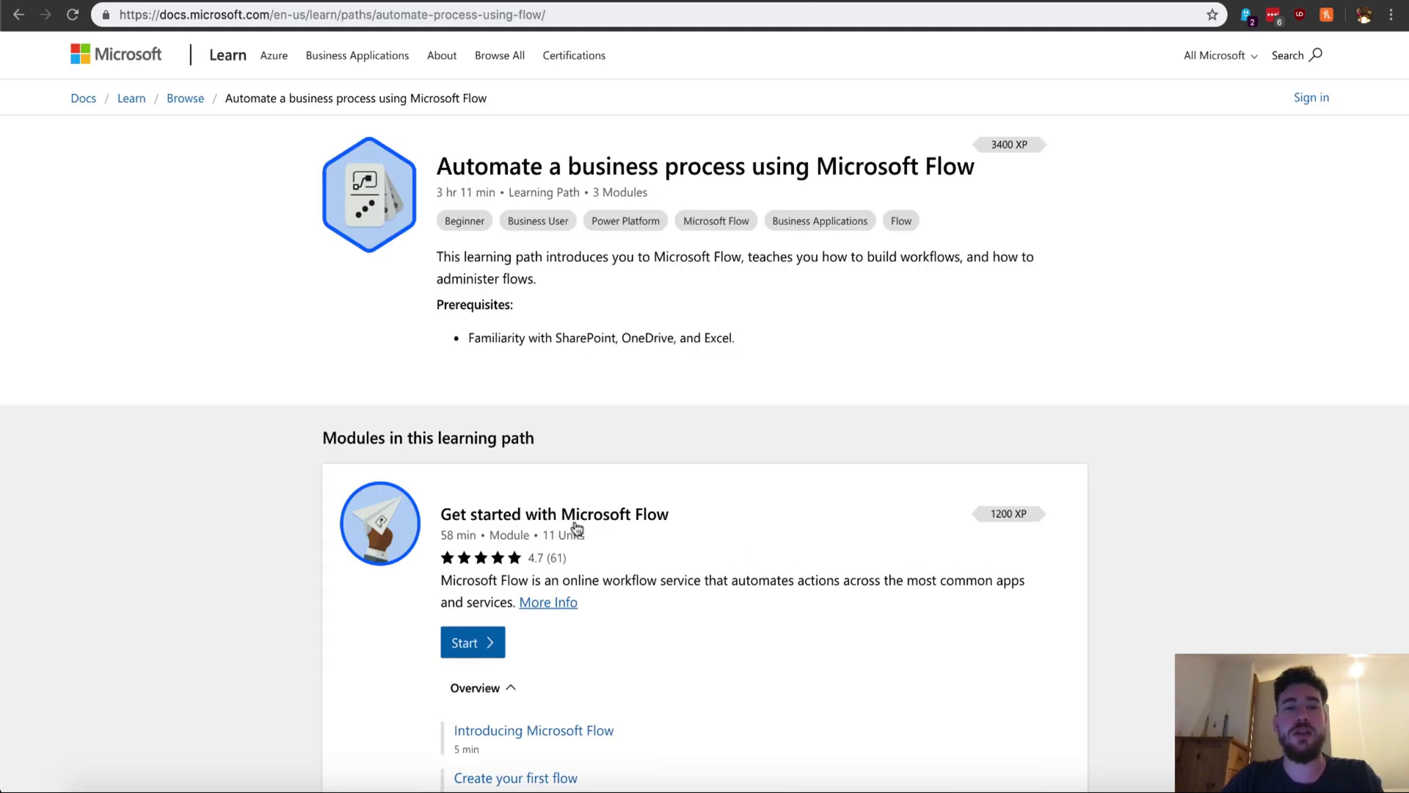
scroll(577, 526, "down", 5)
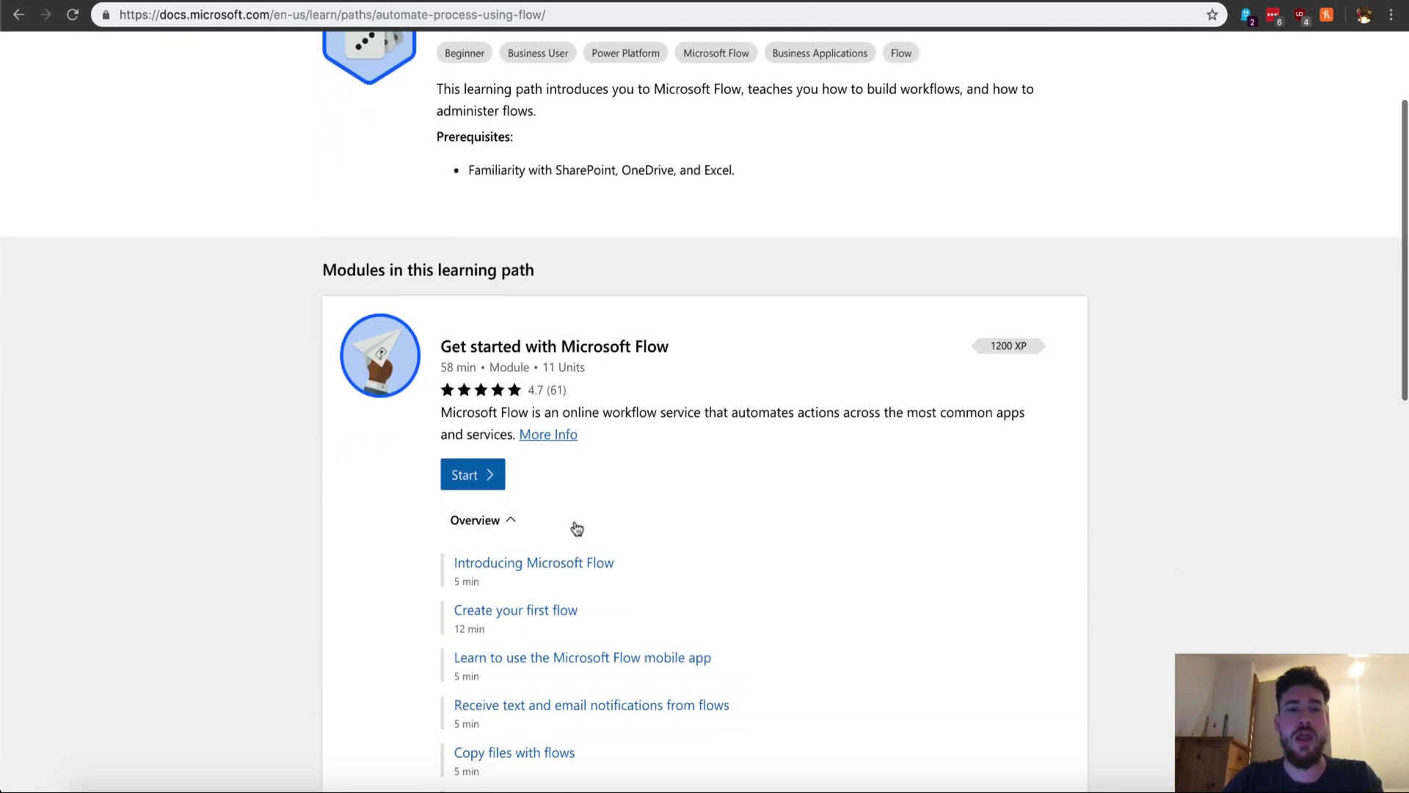
scroll(578, 527, "down", 10)
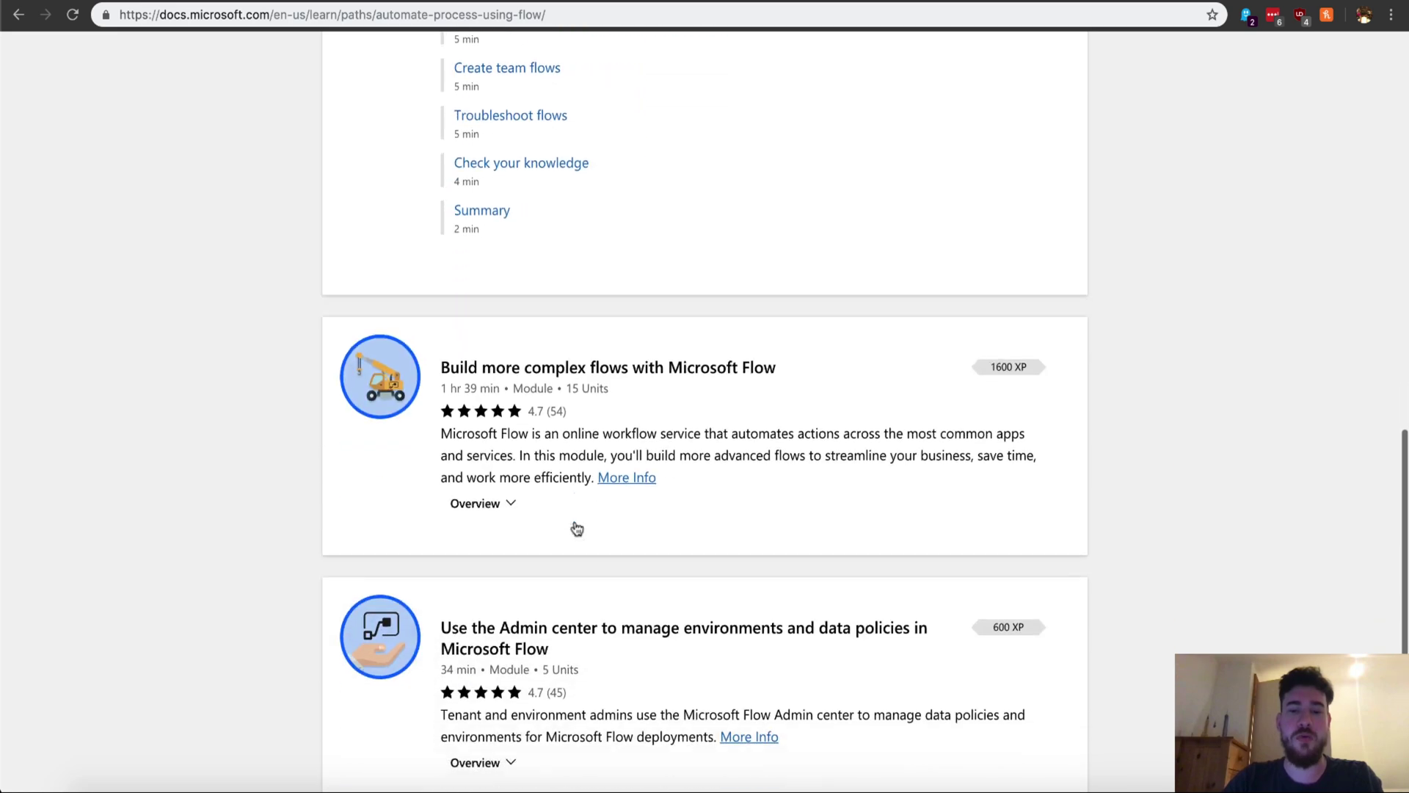
scroll(577, 527, "up", 12)
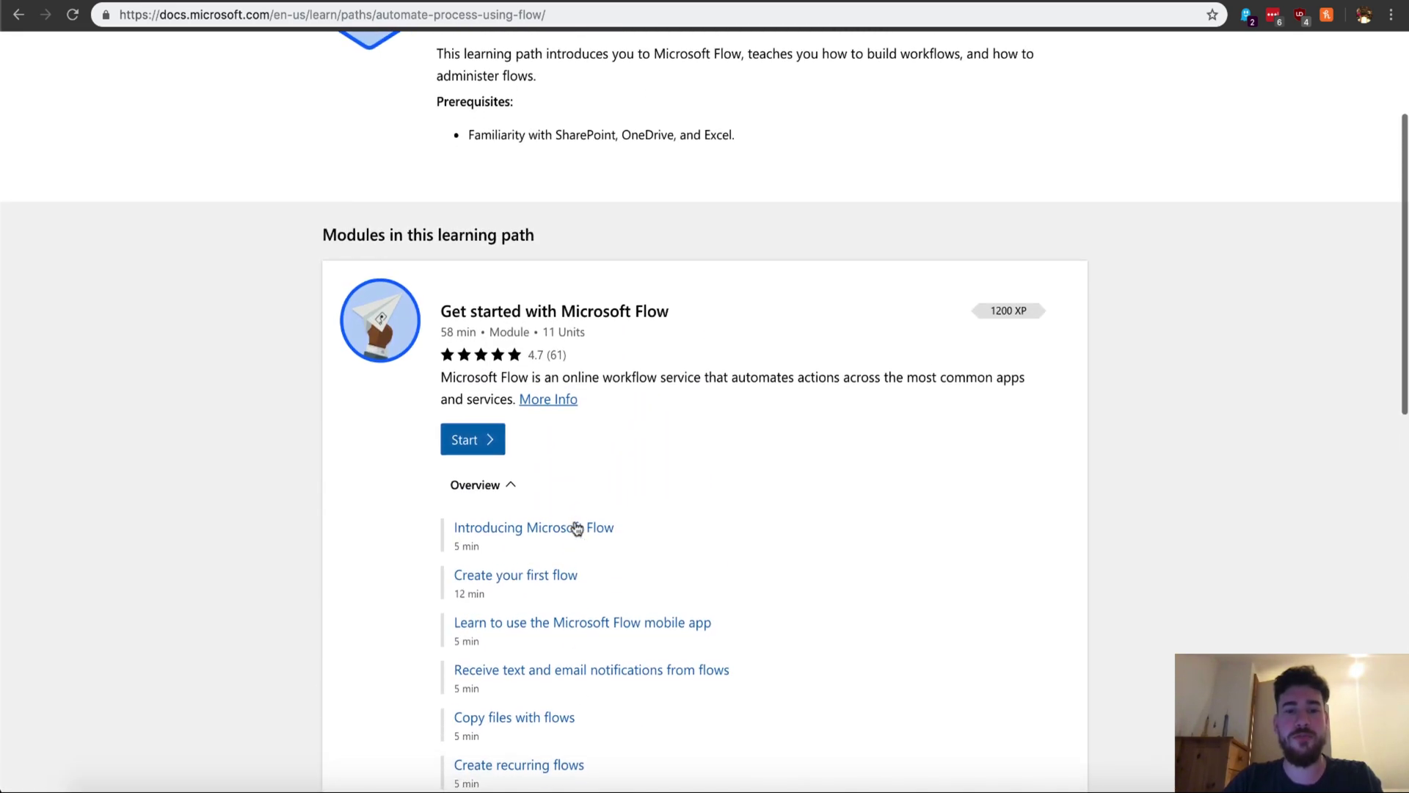
scroll(577, 527, "down", 4)
scroll(578, 527, "down", 3)
scroll(578, 527, "up", 7)
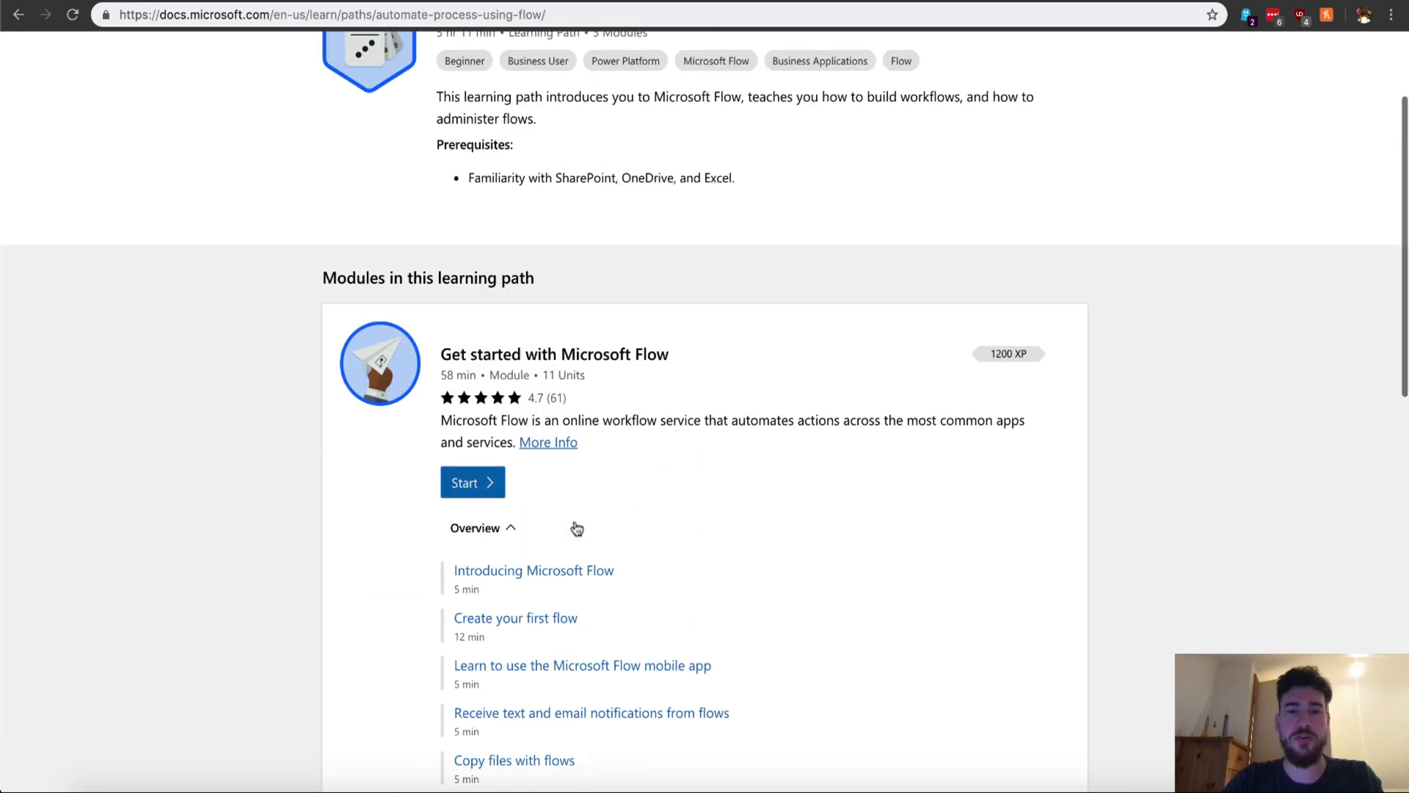
scroll(578, 528, "down", 15)
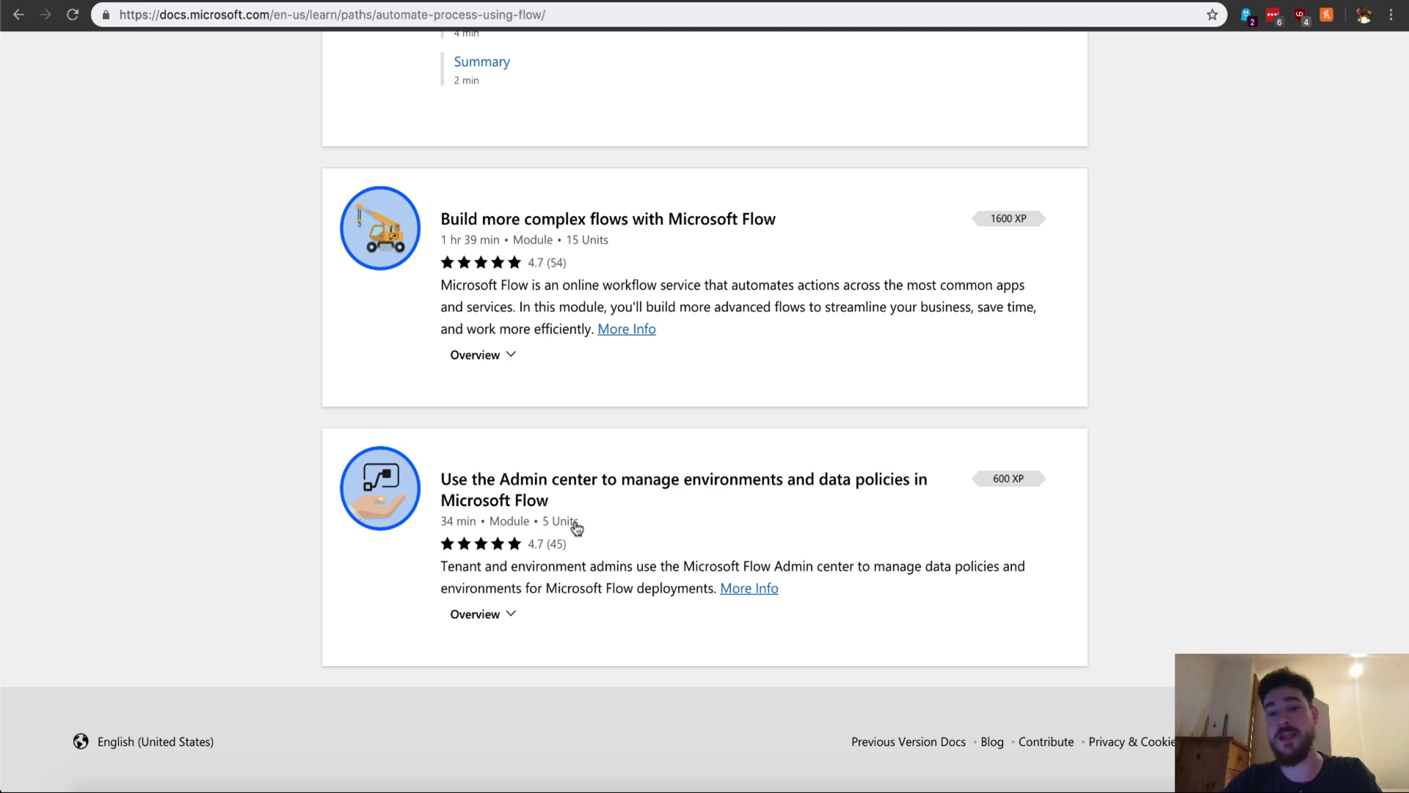
scroll(577, 528, "up", 20)
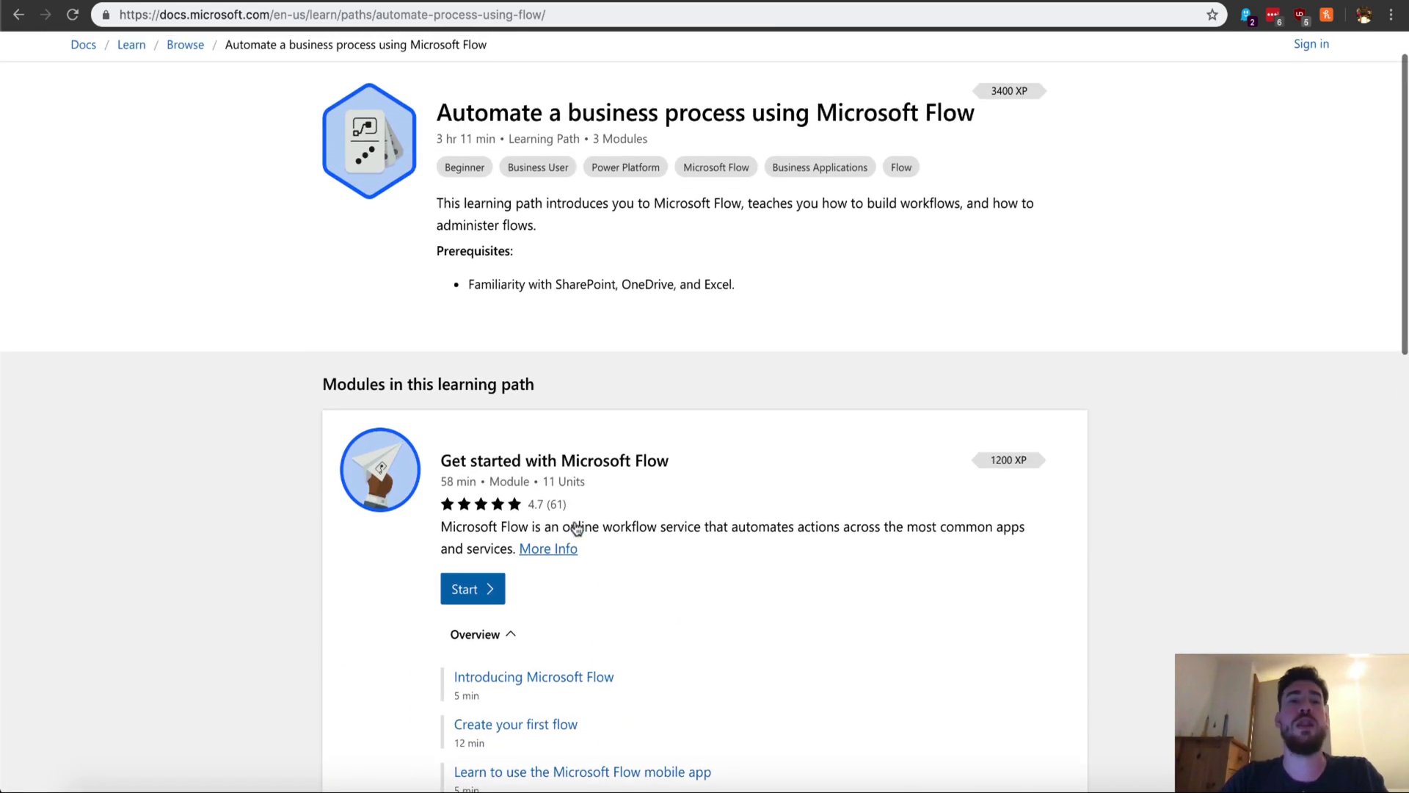
scroll(577, 528, "up", 2)
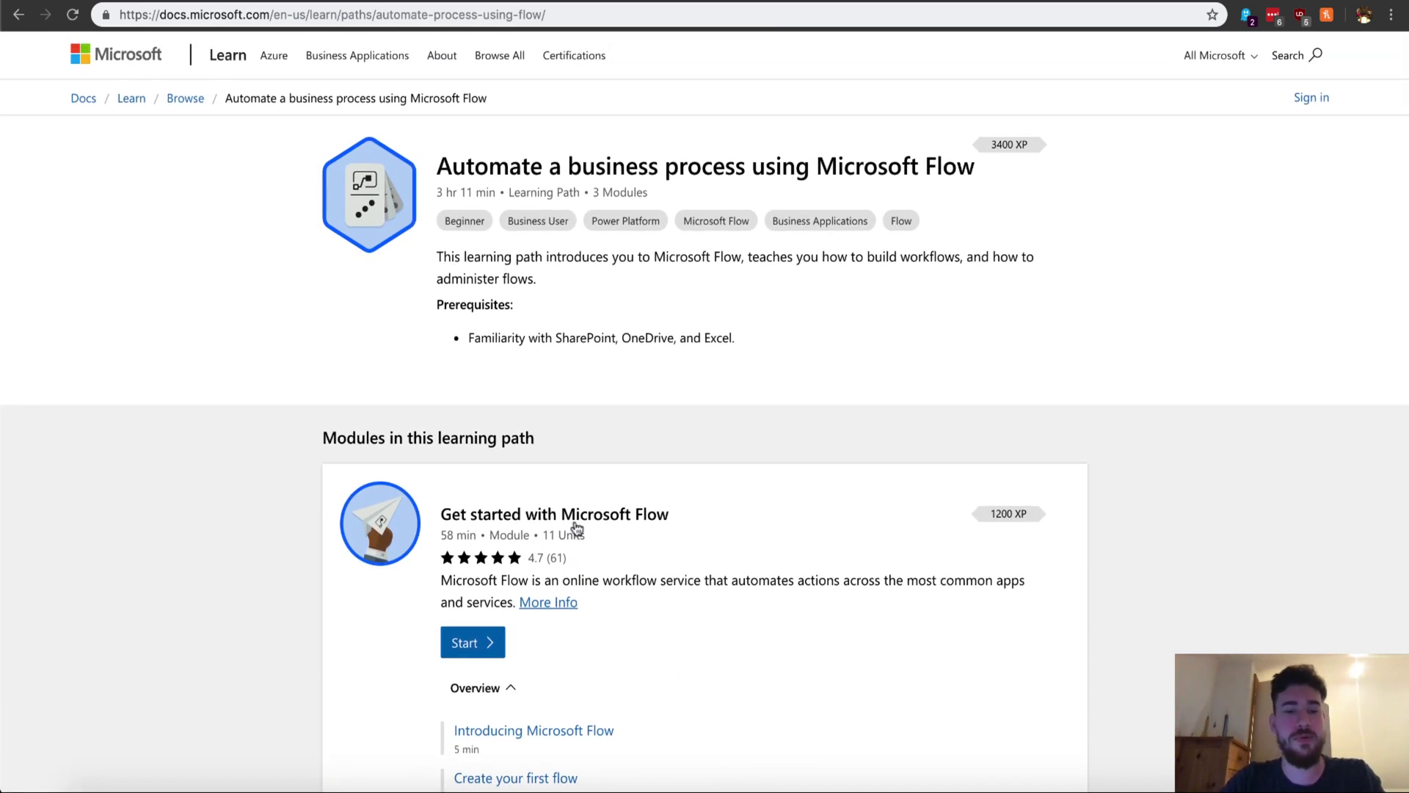
scroll(578, 528, "down", 4)
scroll(577, 528, "up", 5)
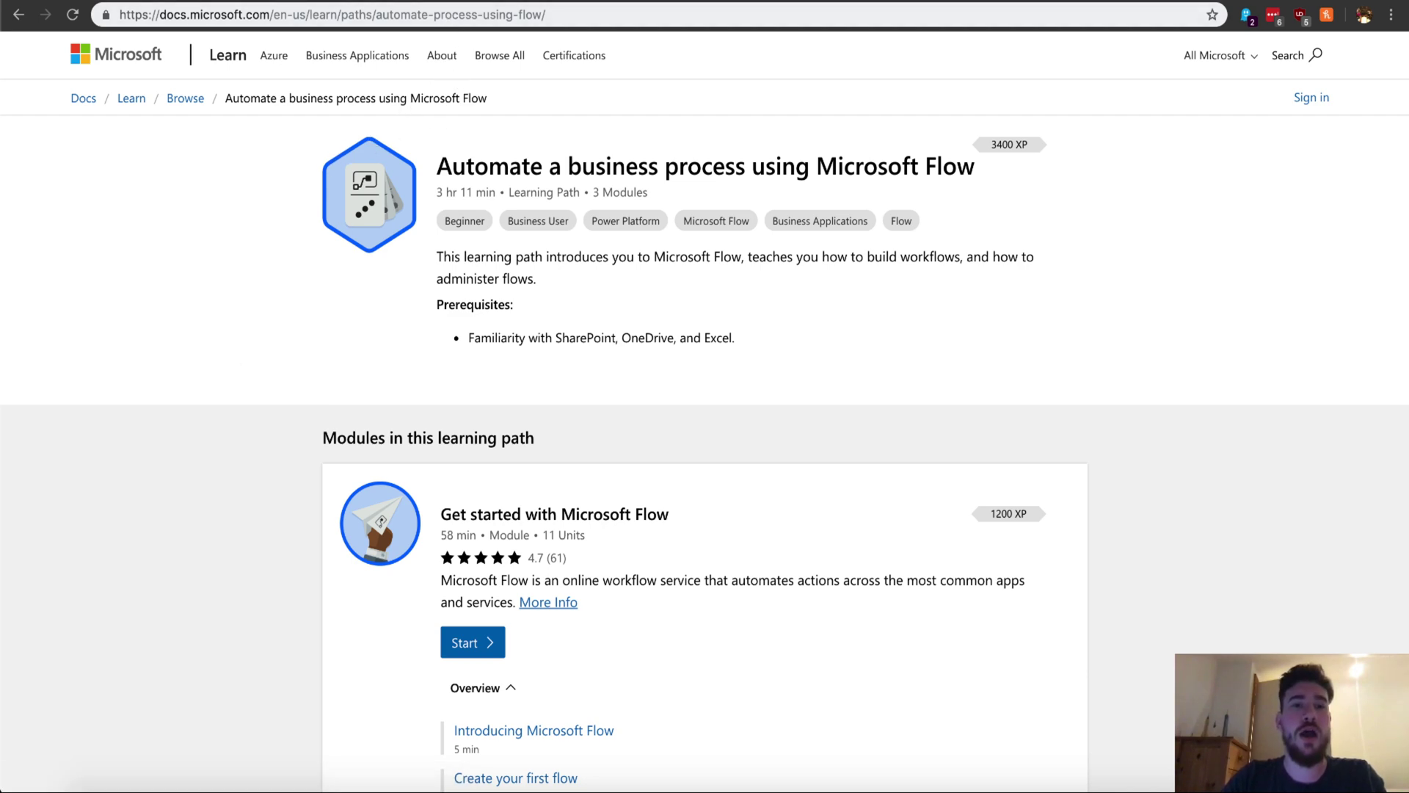
Switch to the Microsoft Flow Documentation page, look over the beginner resources, and show the intermediate ones
key("ctrl+shift+Tab")
key("ctrl+shift+Tab")
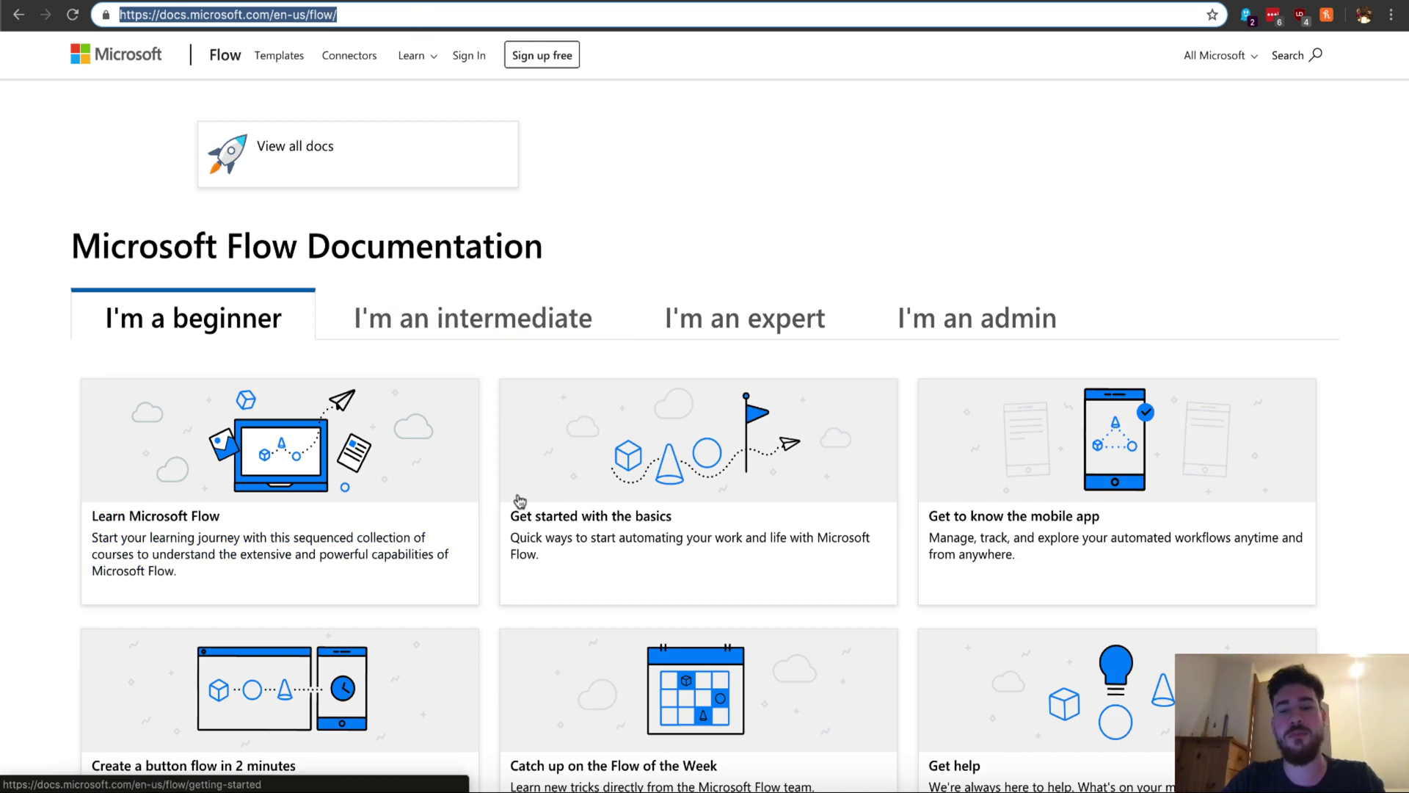
scroll(511, 482, "down", 5)
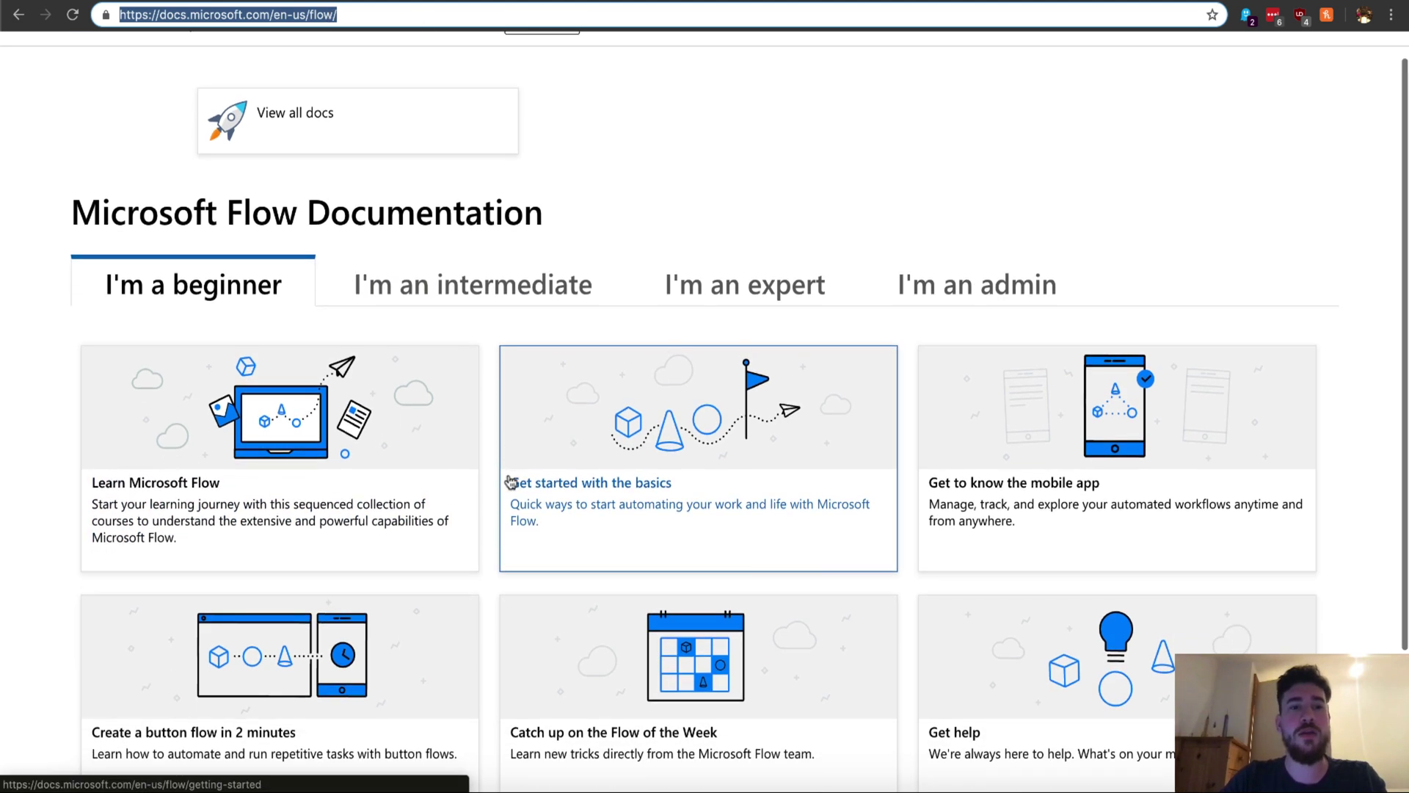
scroll(511, 482, "down", 1)
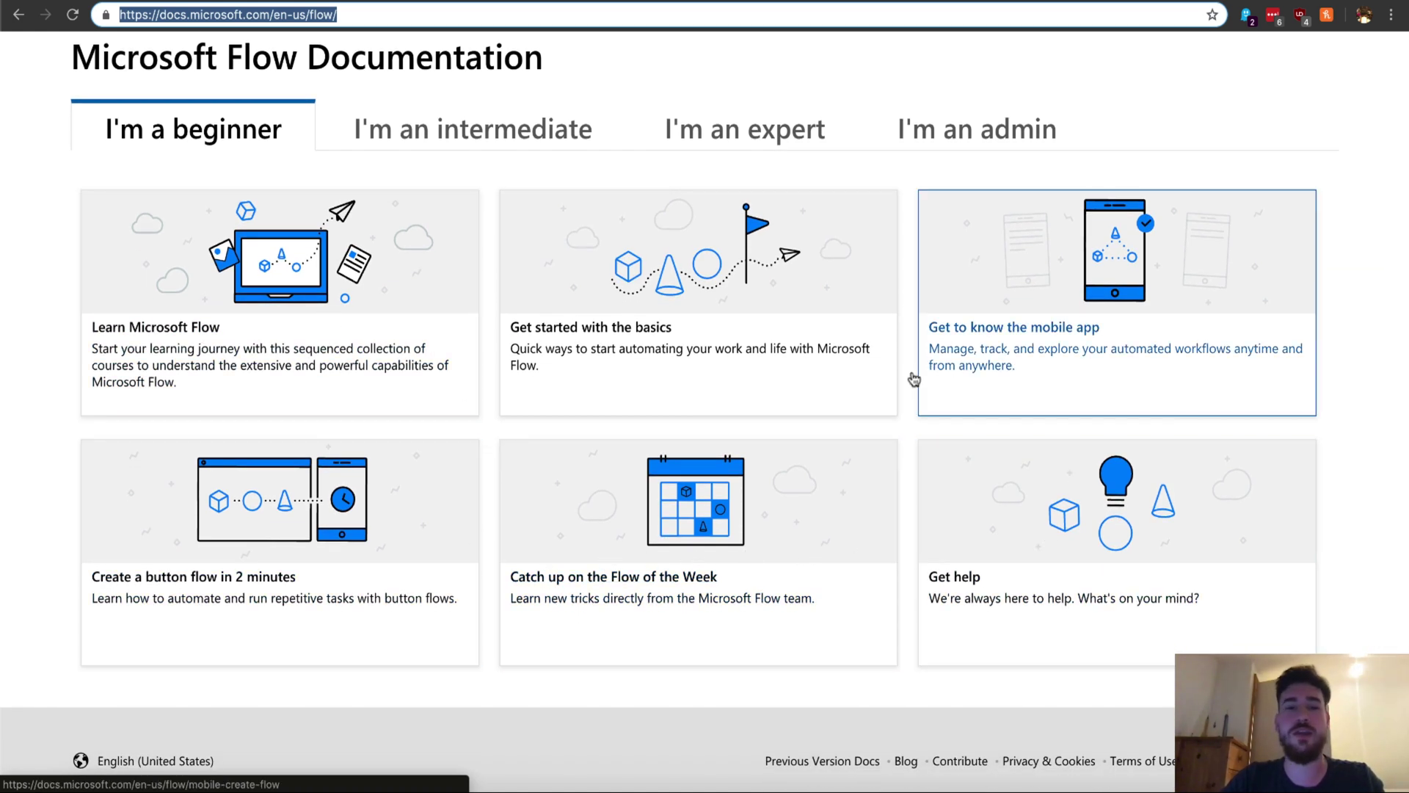
scroll(373, 389, "down", 1)
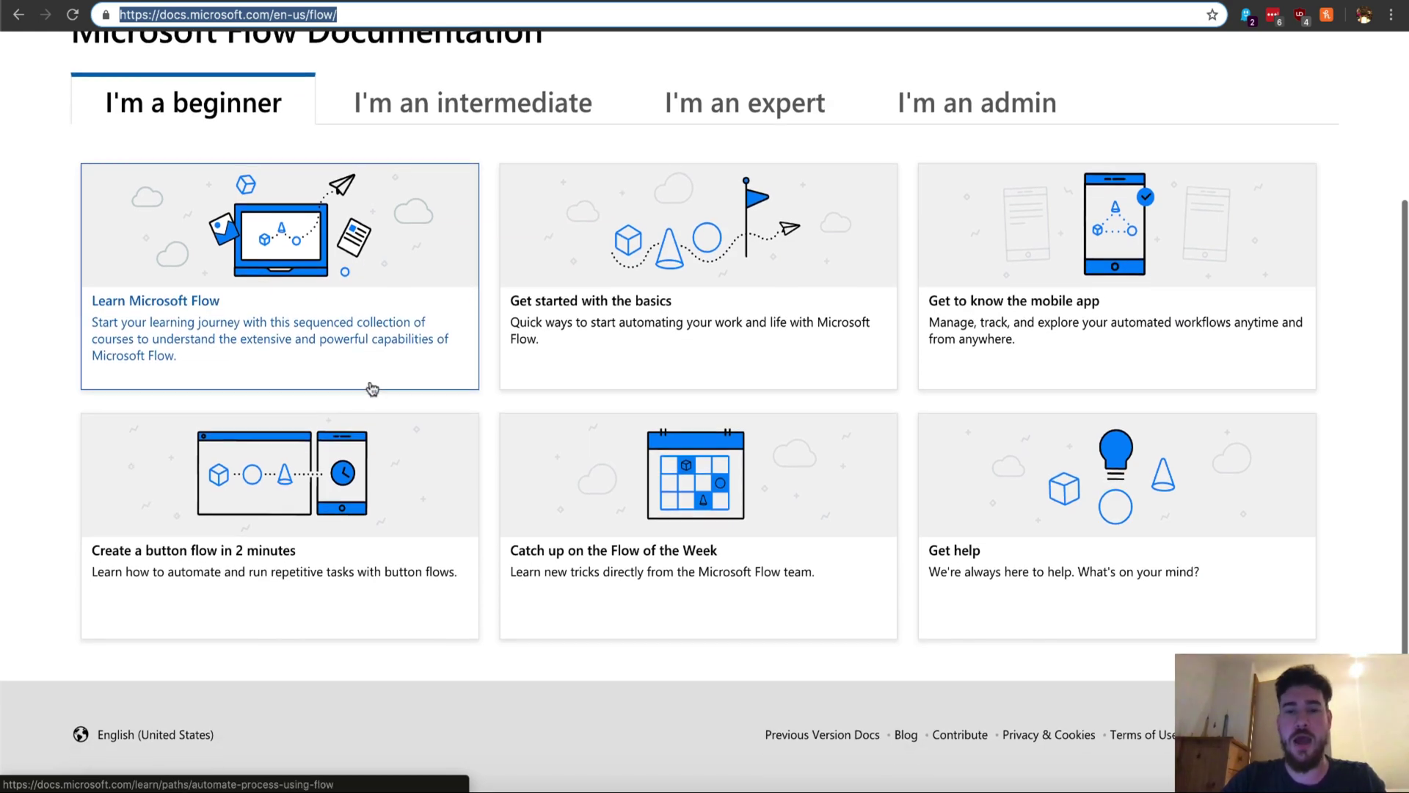
scroll(373, 389, "up", 2)
left_click(450, 179)
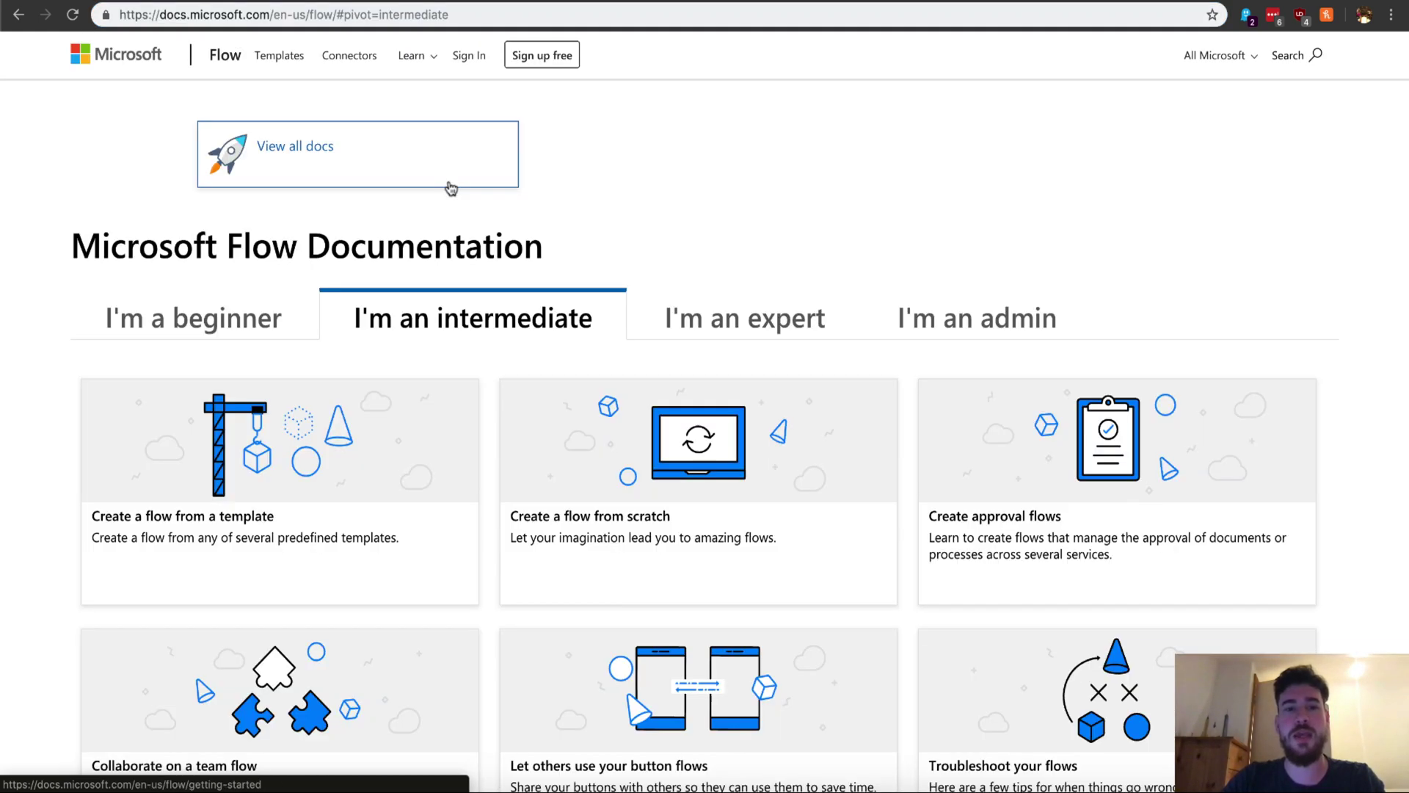
Look over the intermediate resources in the Microsoft Flow Documentation, and show the expert ones
scroll(499, 355, "down", 4)
scroll(499, 355, "down", 2)
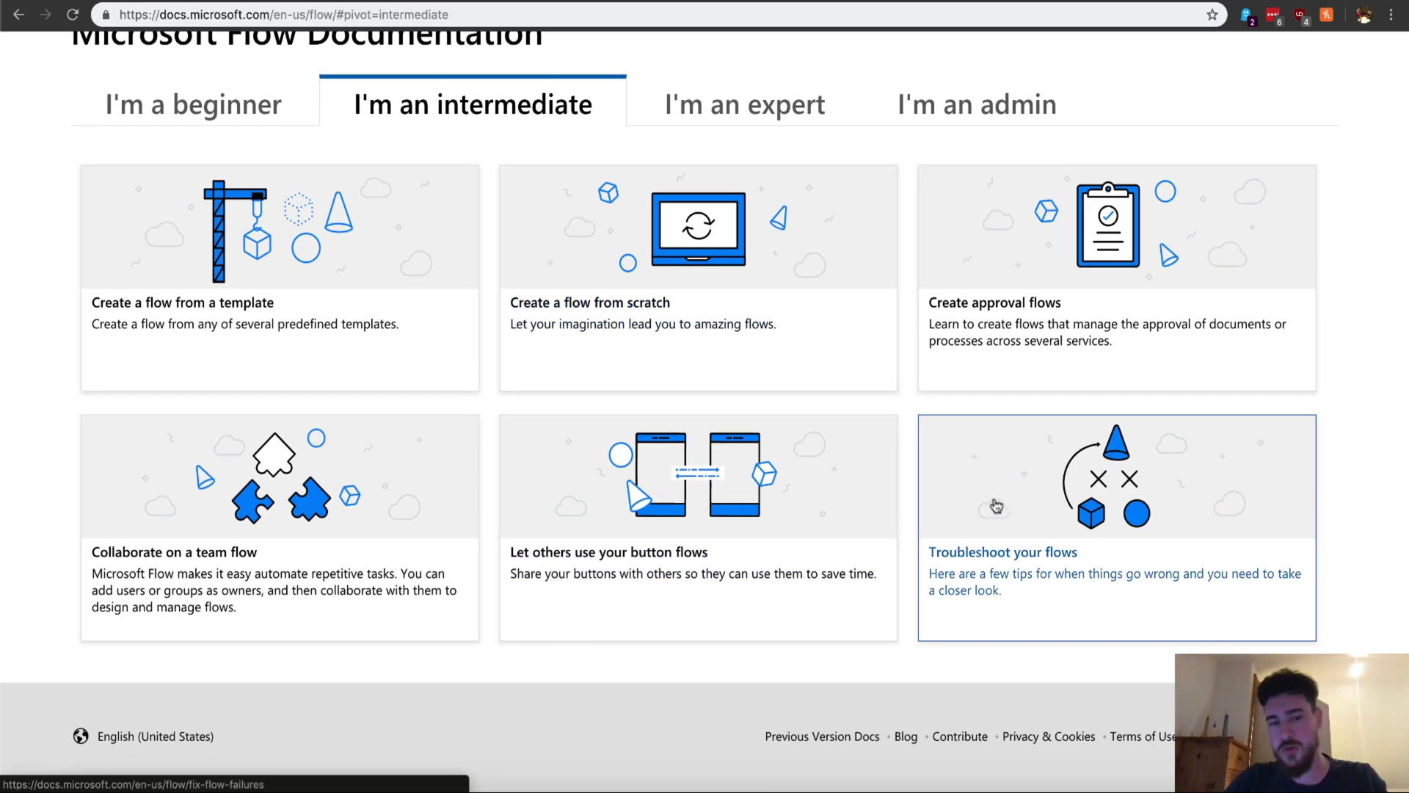
scroll(396, 426, "up", 3)
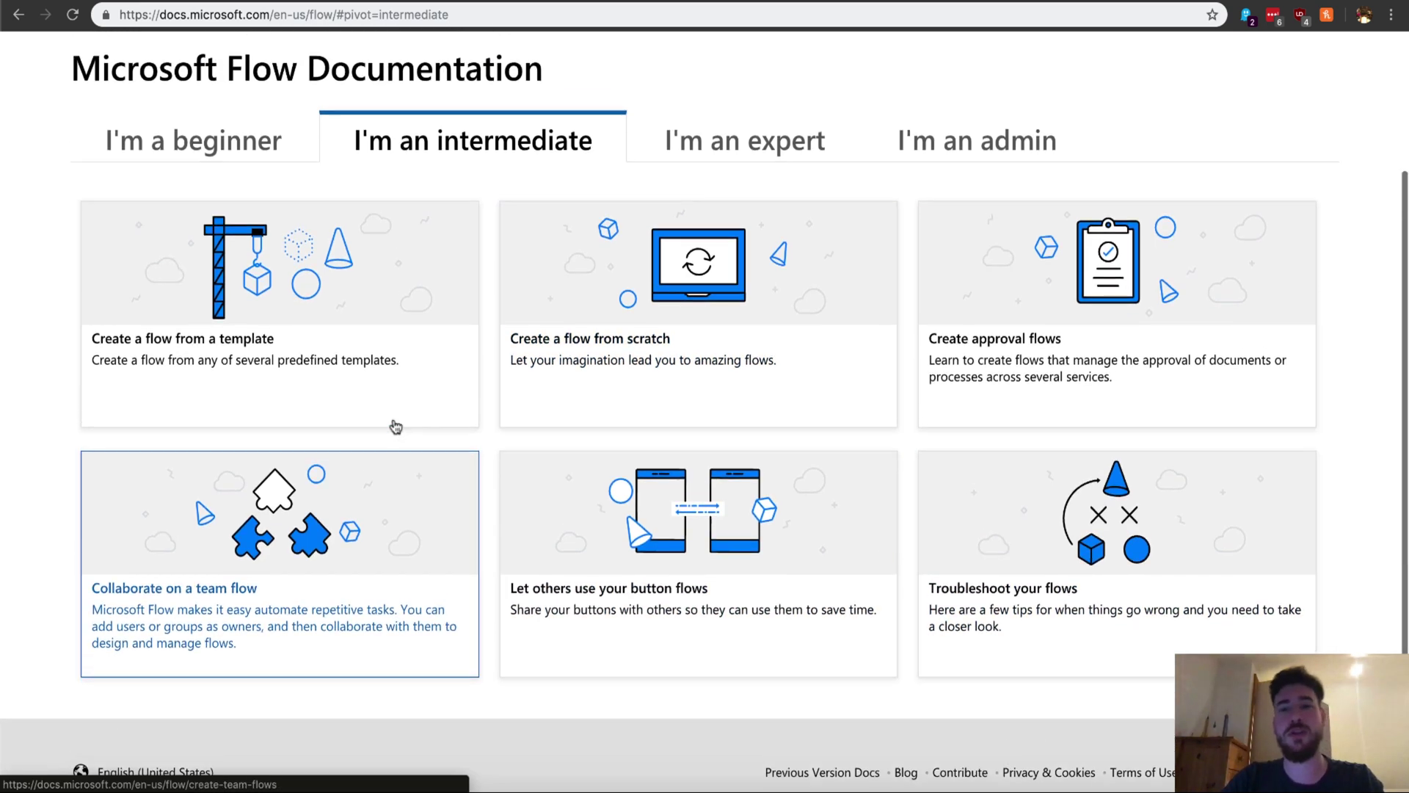
left_click(732, 251)
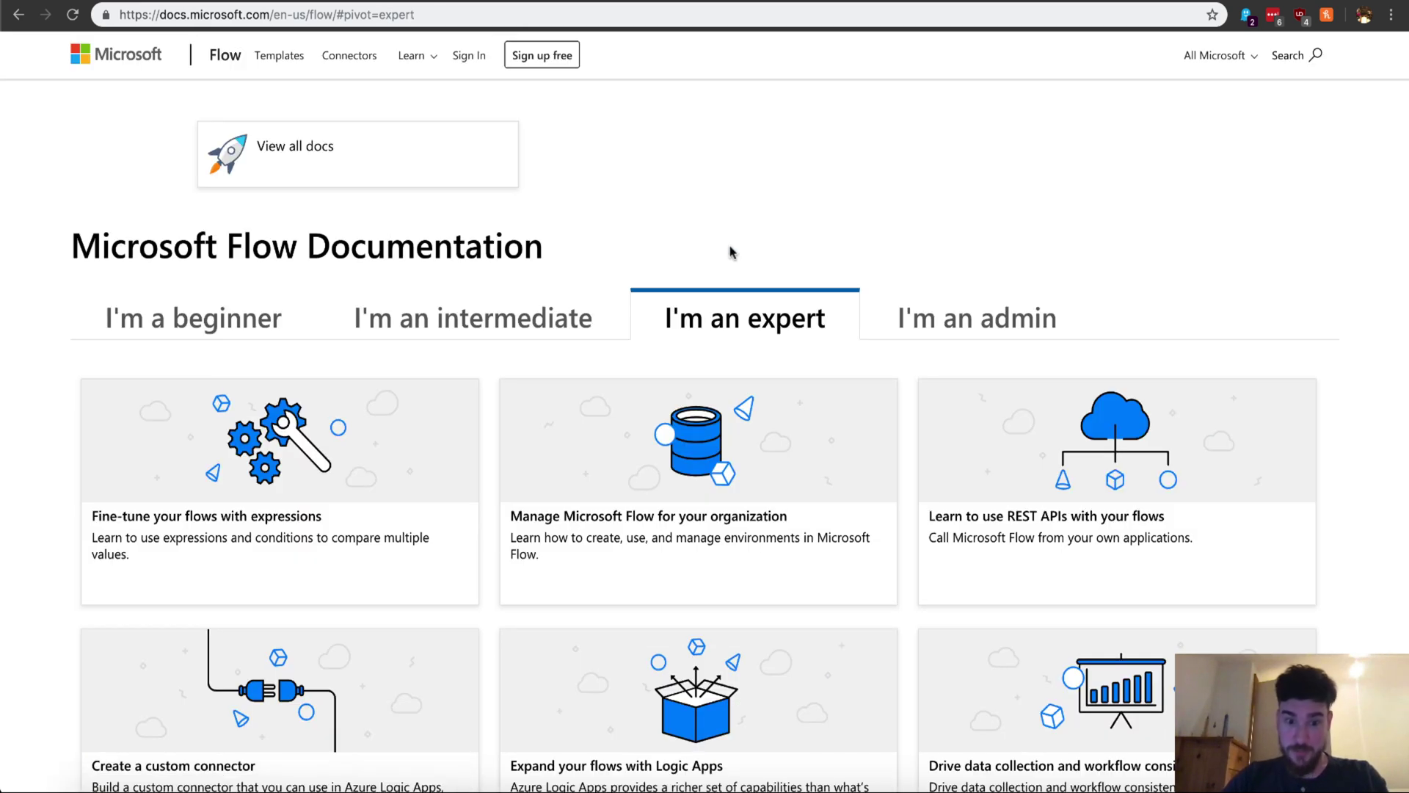
scroll(1037, 541, "down", 1)
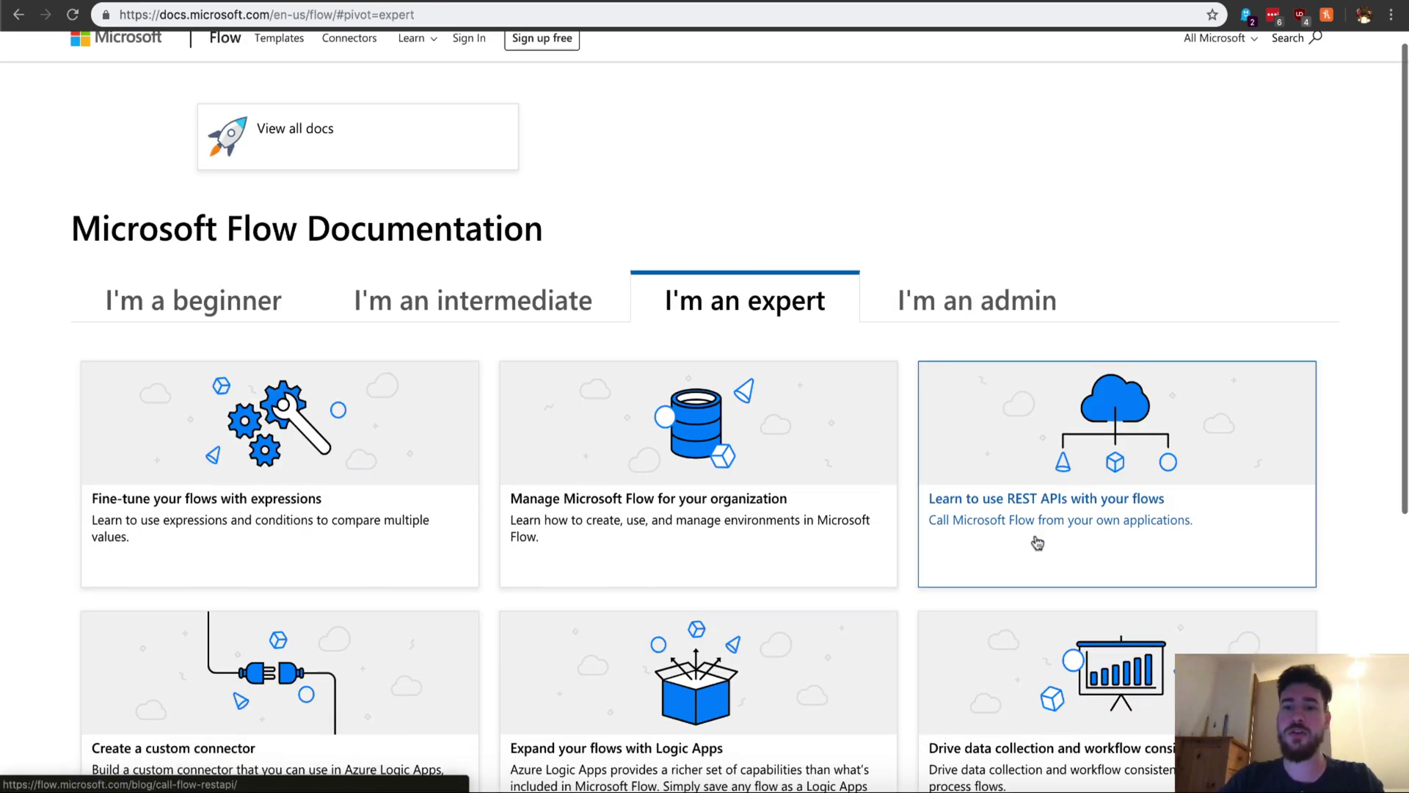
Look over the documentation's admin resources, revisit the beginner ones, and switch back to the Flow home page
left_click(921, 297)
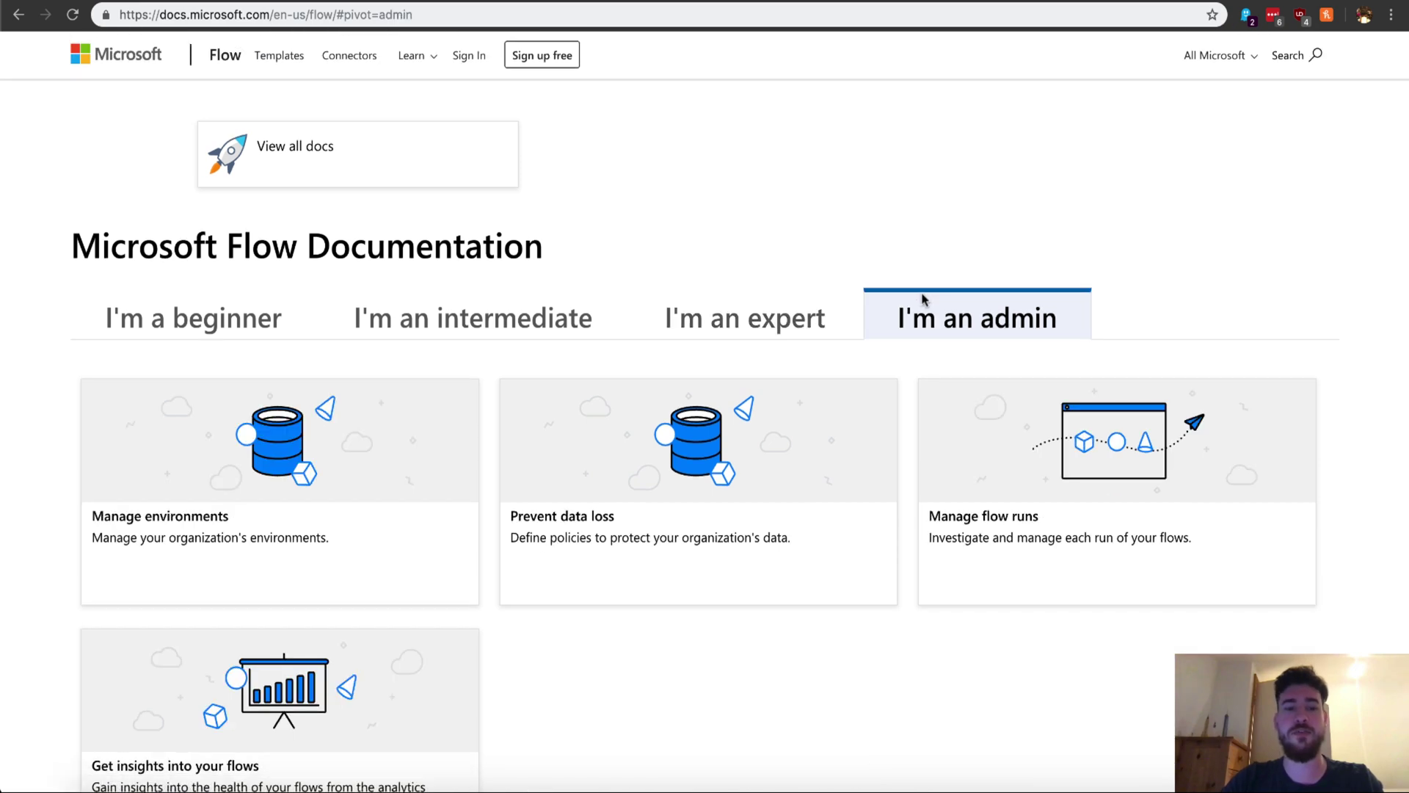
scroll(725, 497, "down", 2)
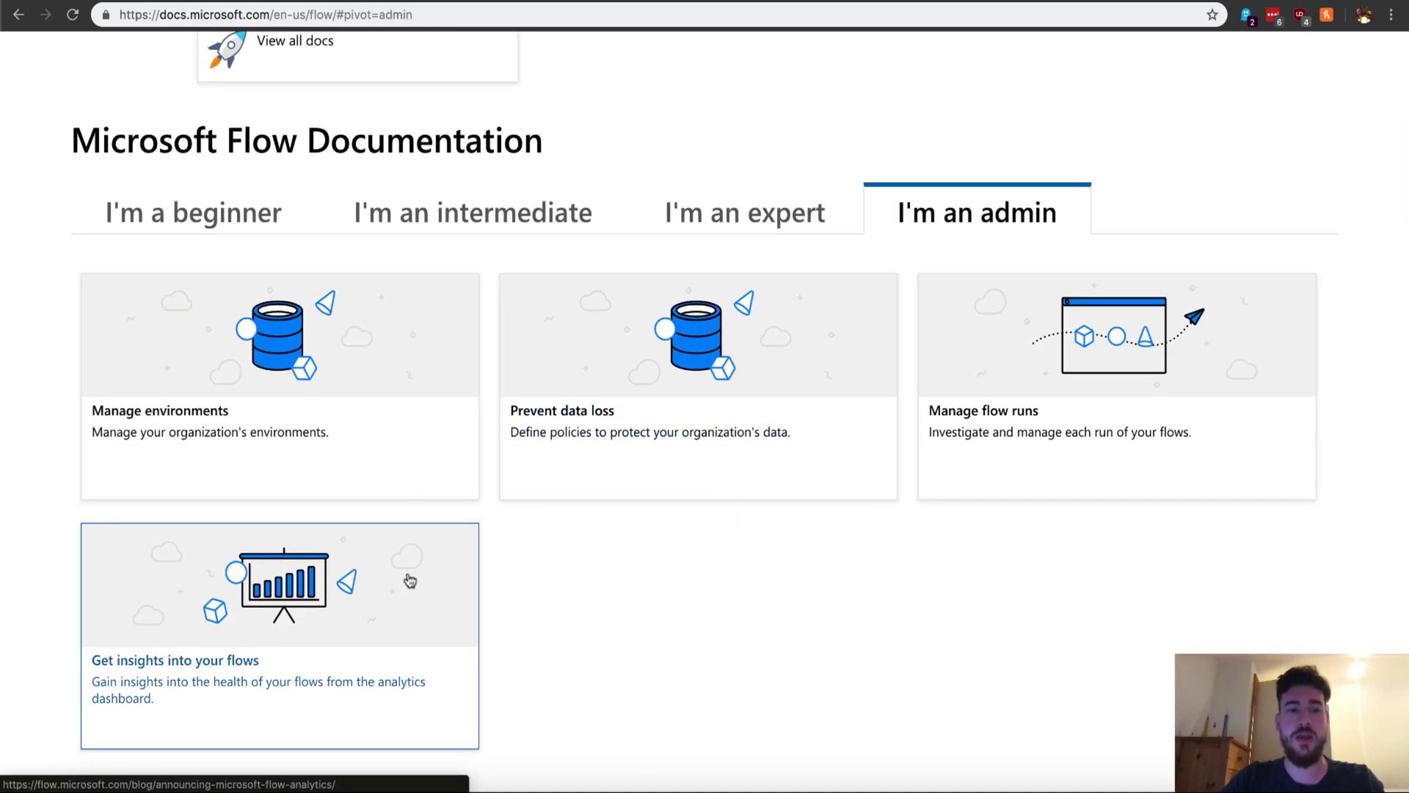
scroll(408, 580, "down", 1)
scroll(410, 581, "down", 1)
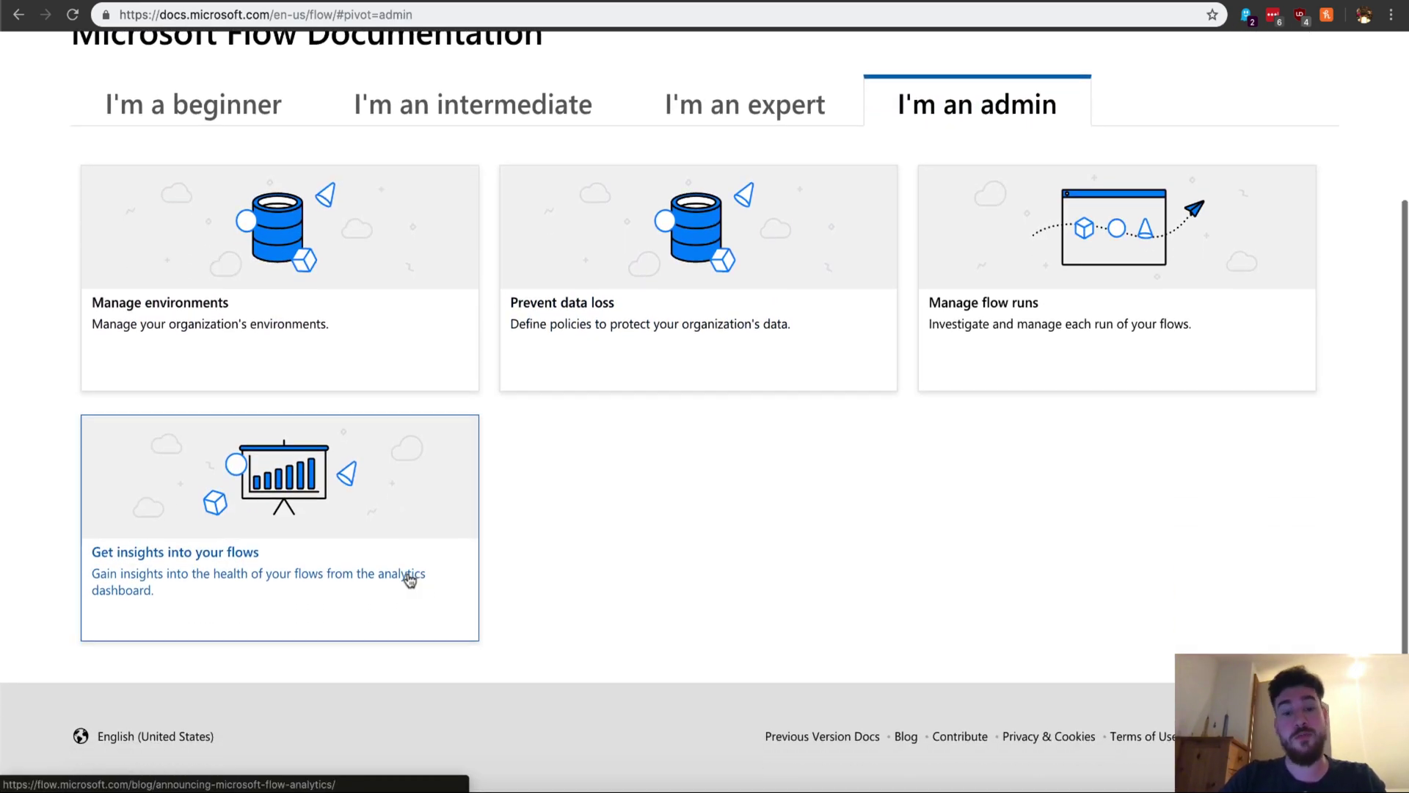
scroll(410, 580, "up", 5)
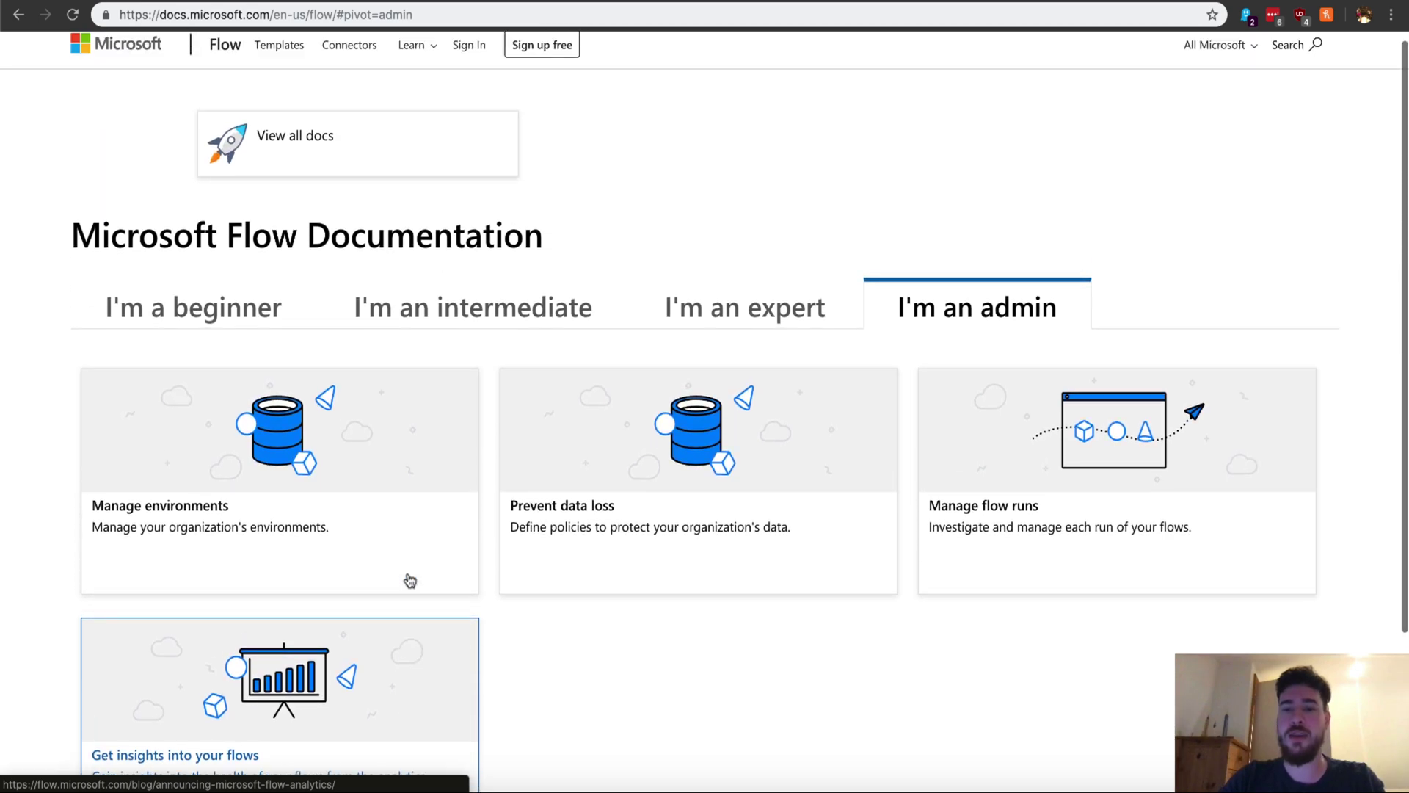
left_click(266, 330)
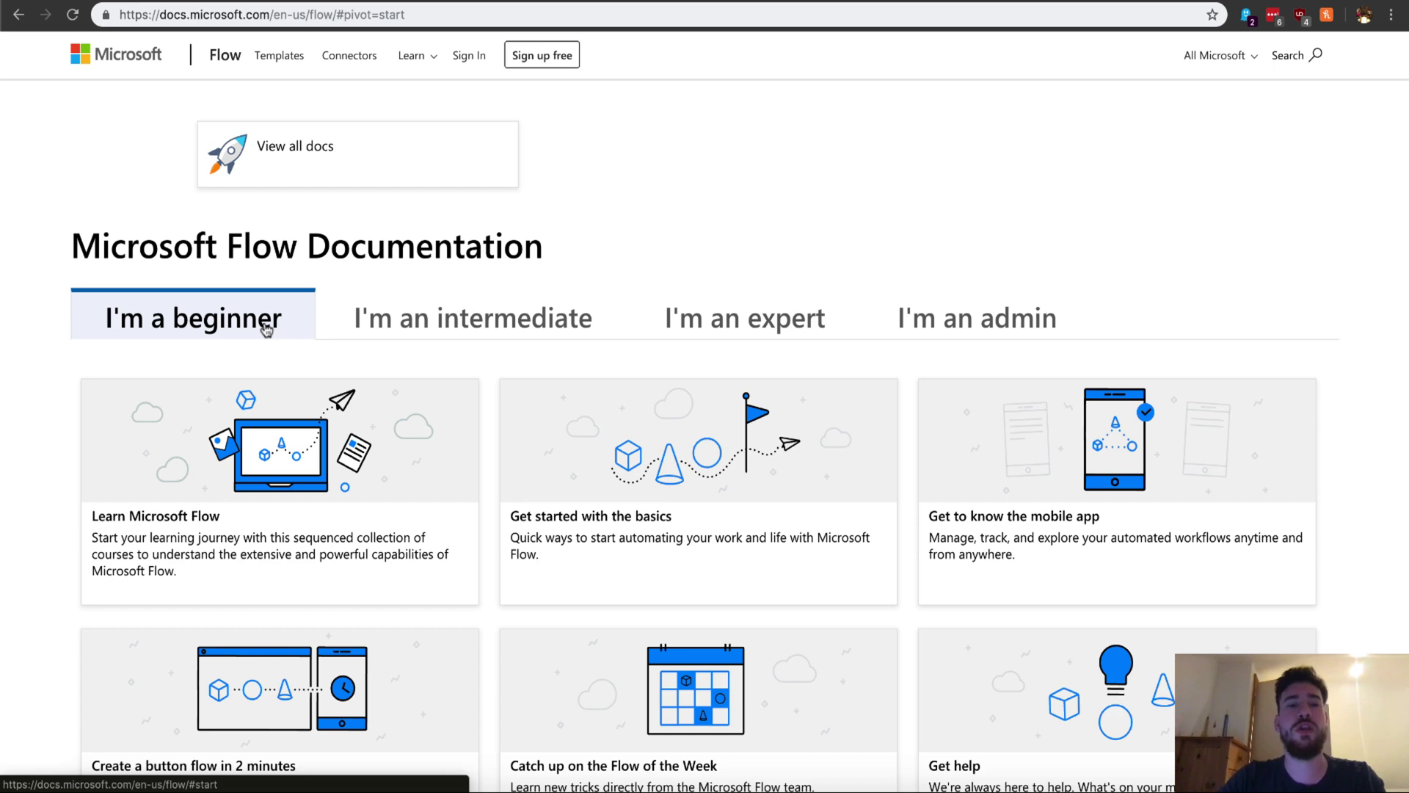
left_click(211, 1)
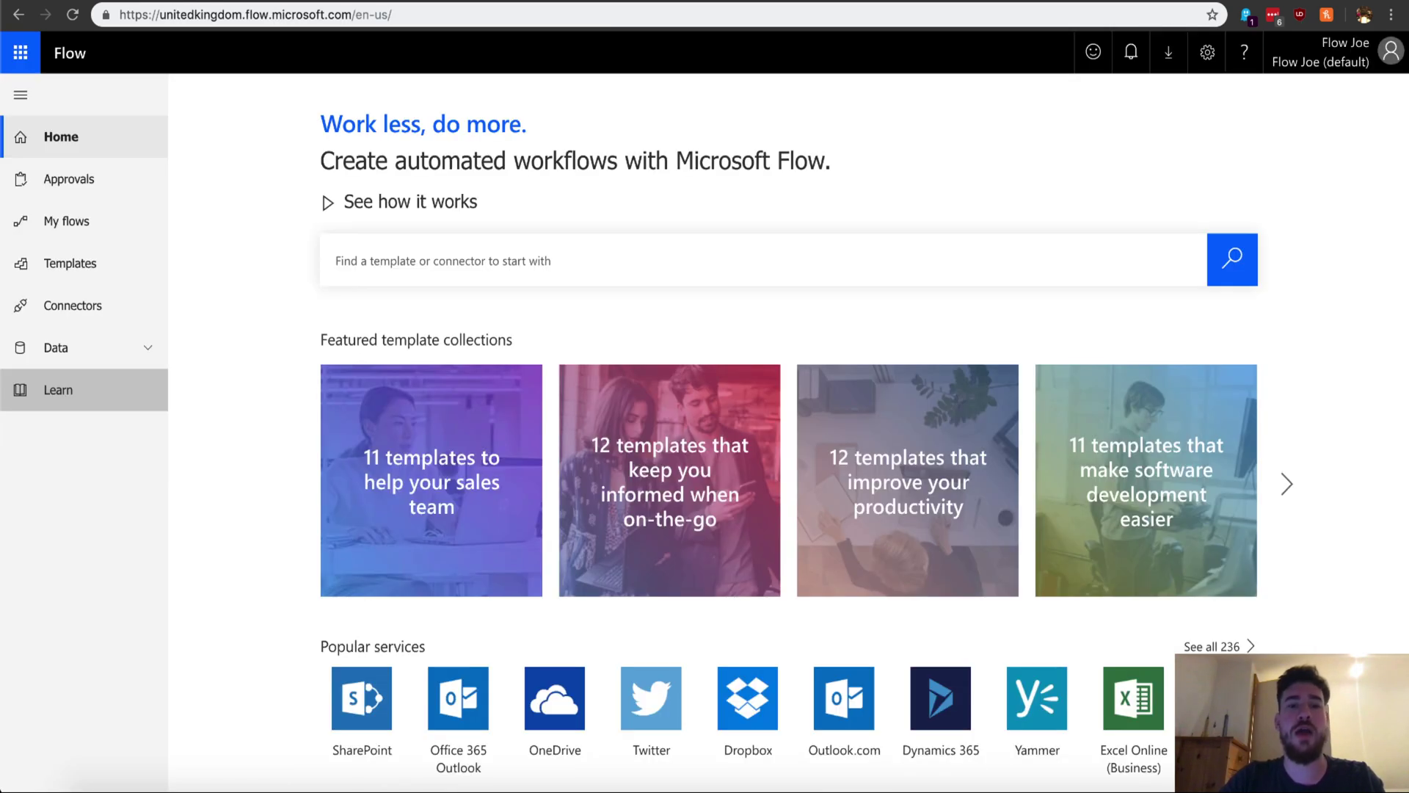